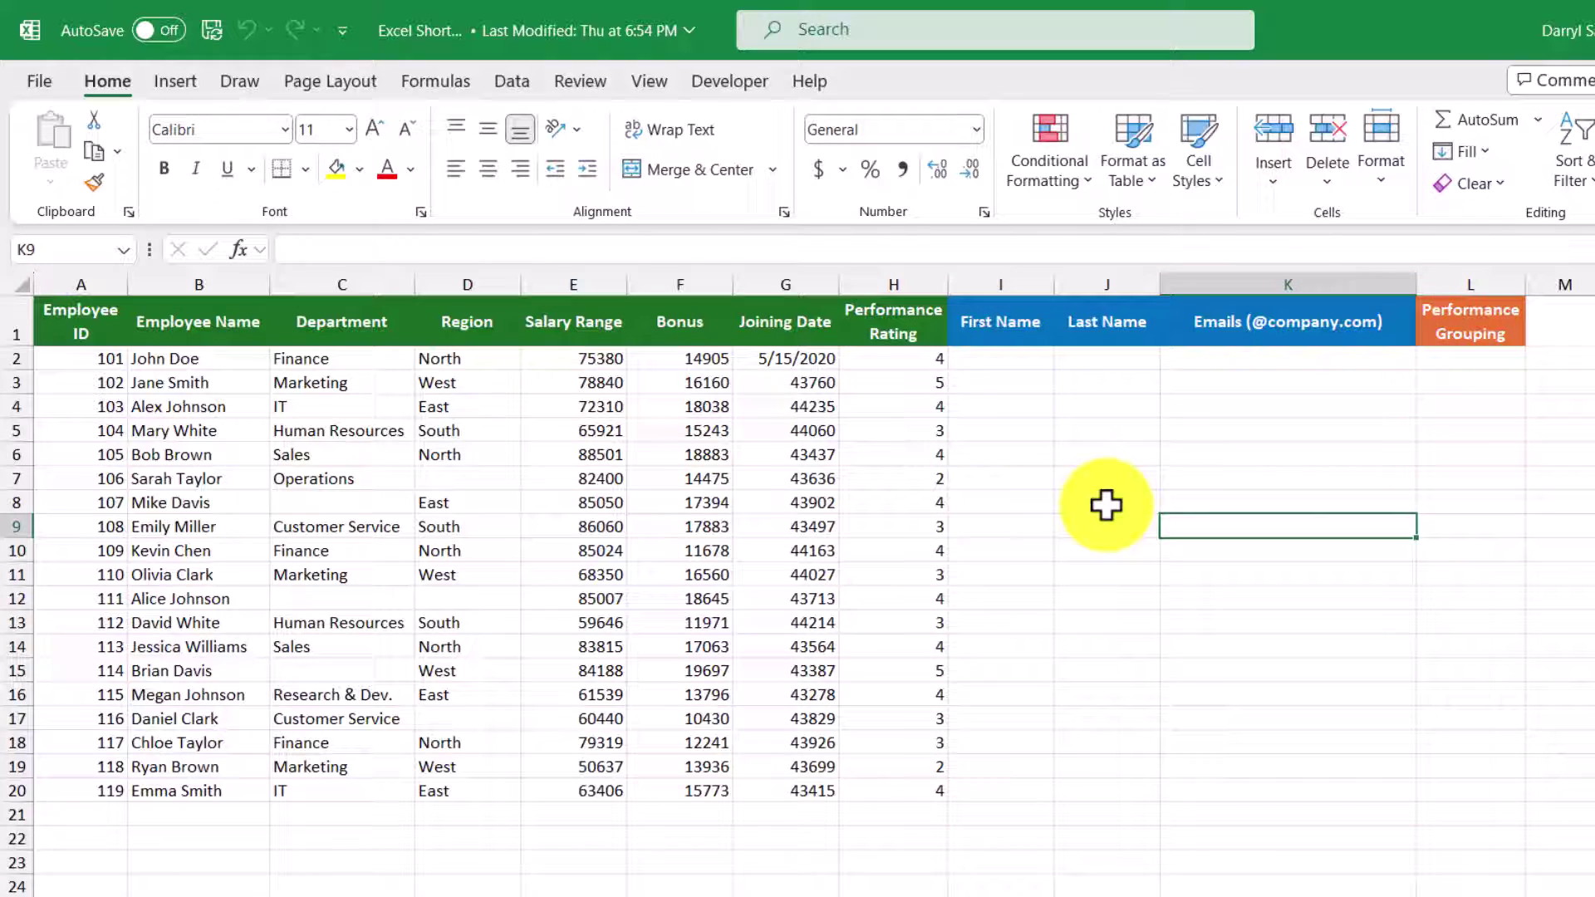
Enter the first employee's first name in I2 and Flash Fill the First Name column.
left_click(1019, 359)
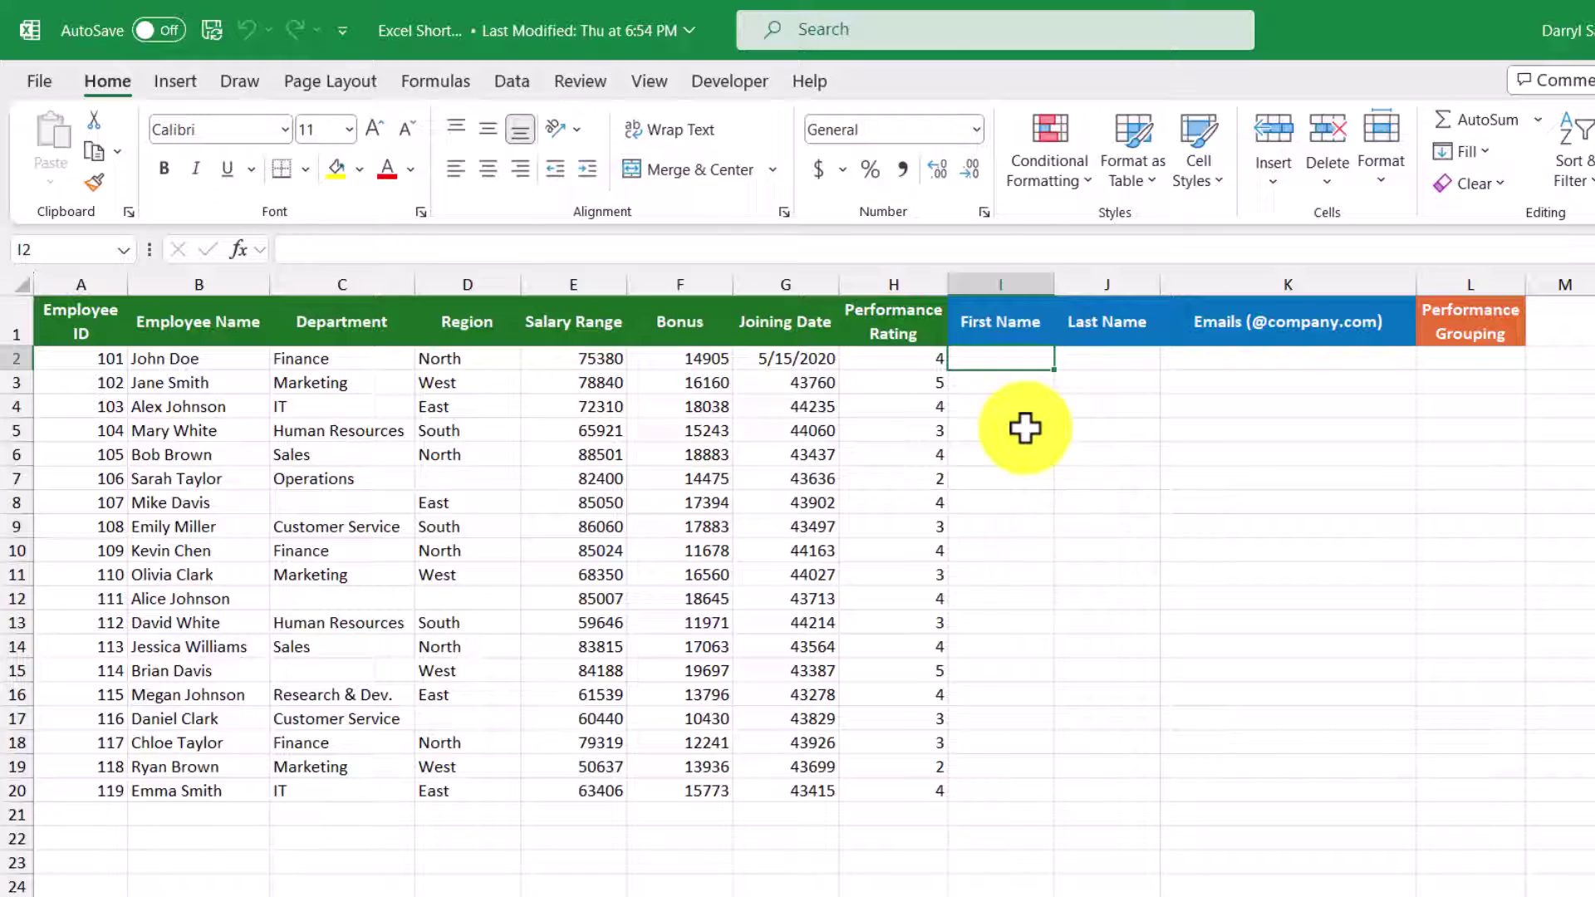
type("John")
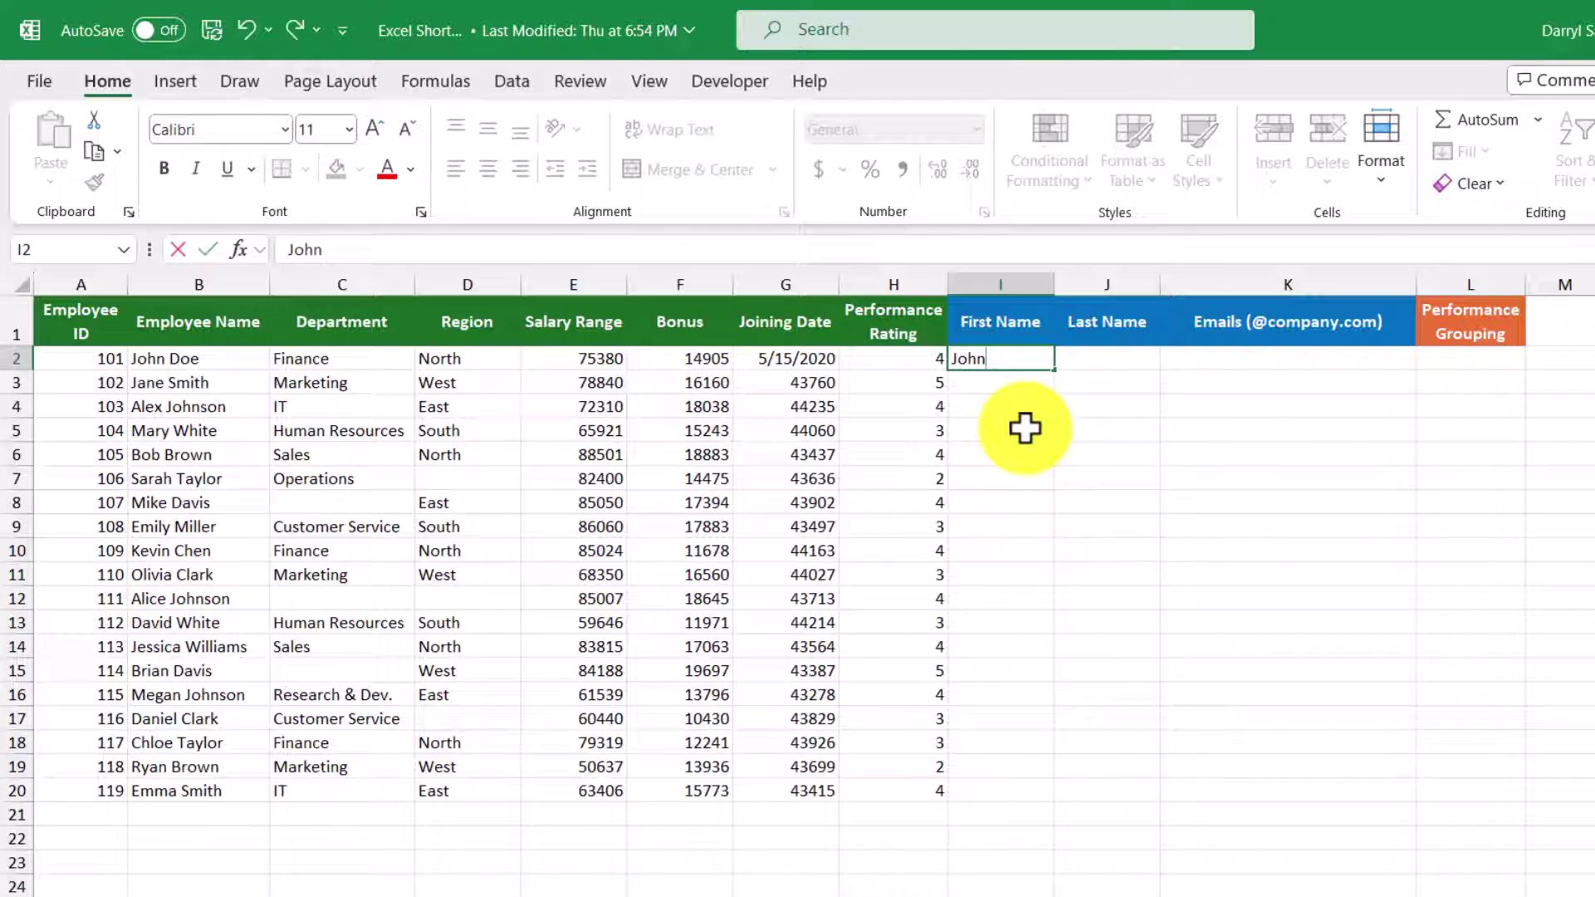
key("Return")
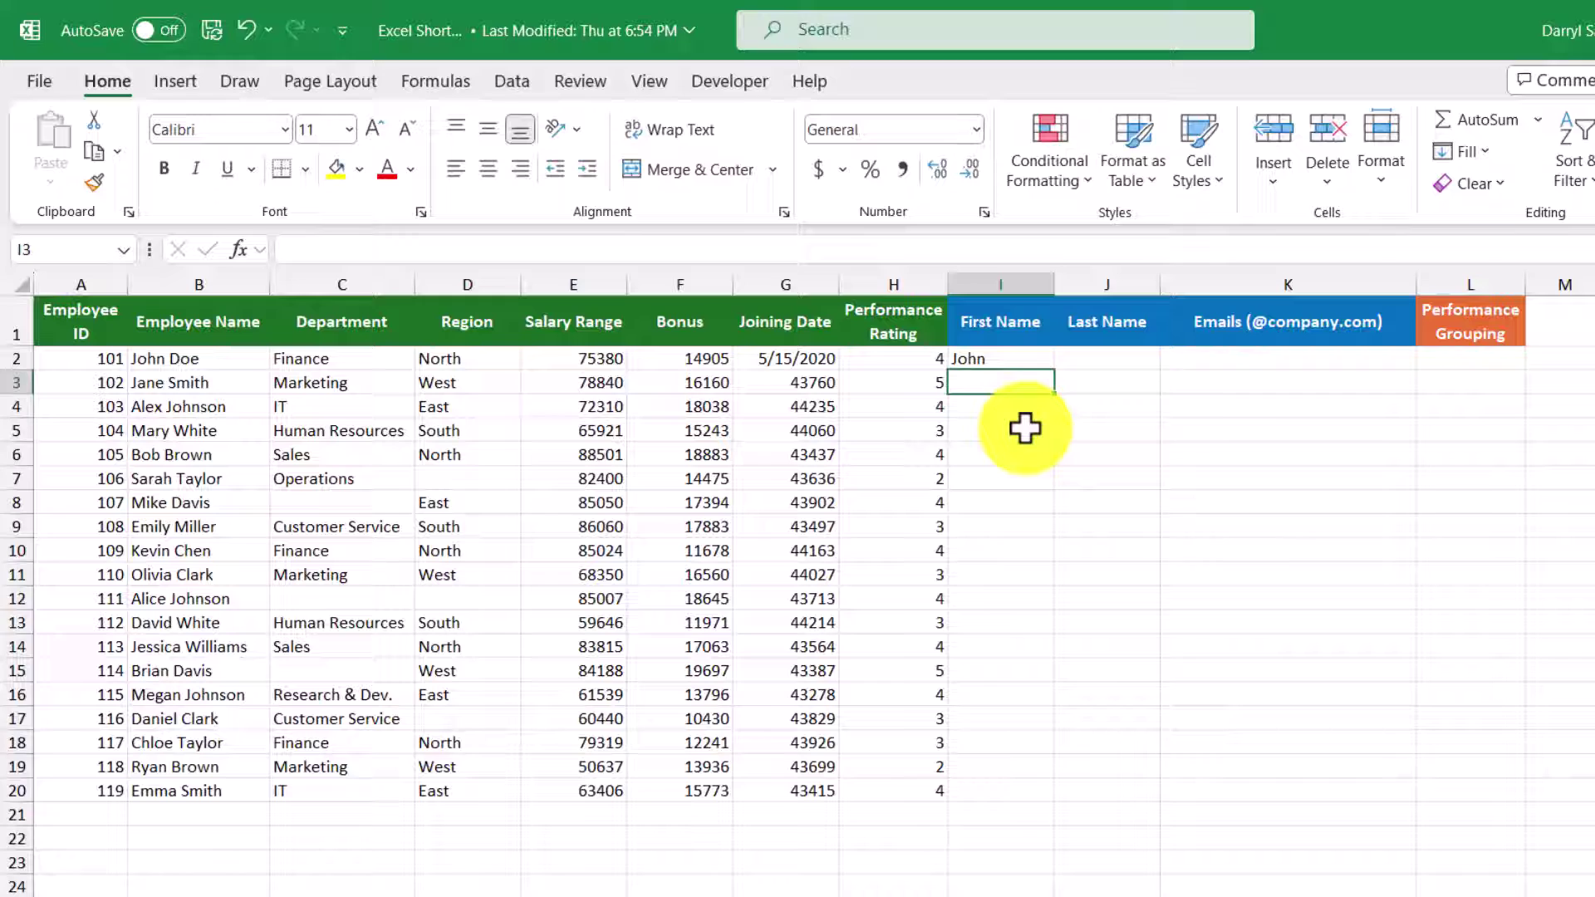
key("ctrl+e")
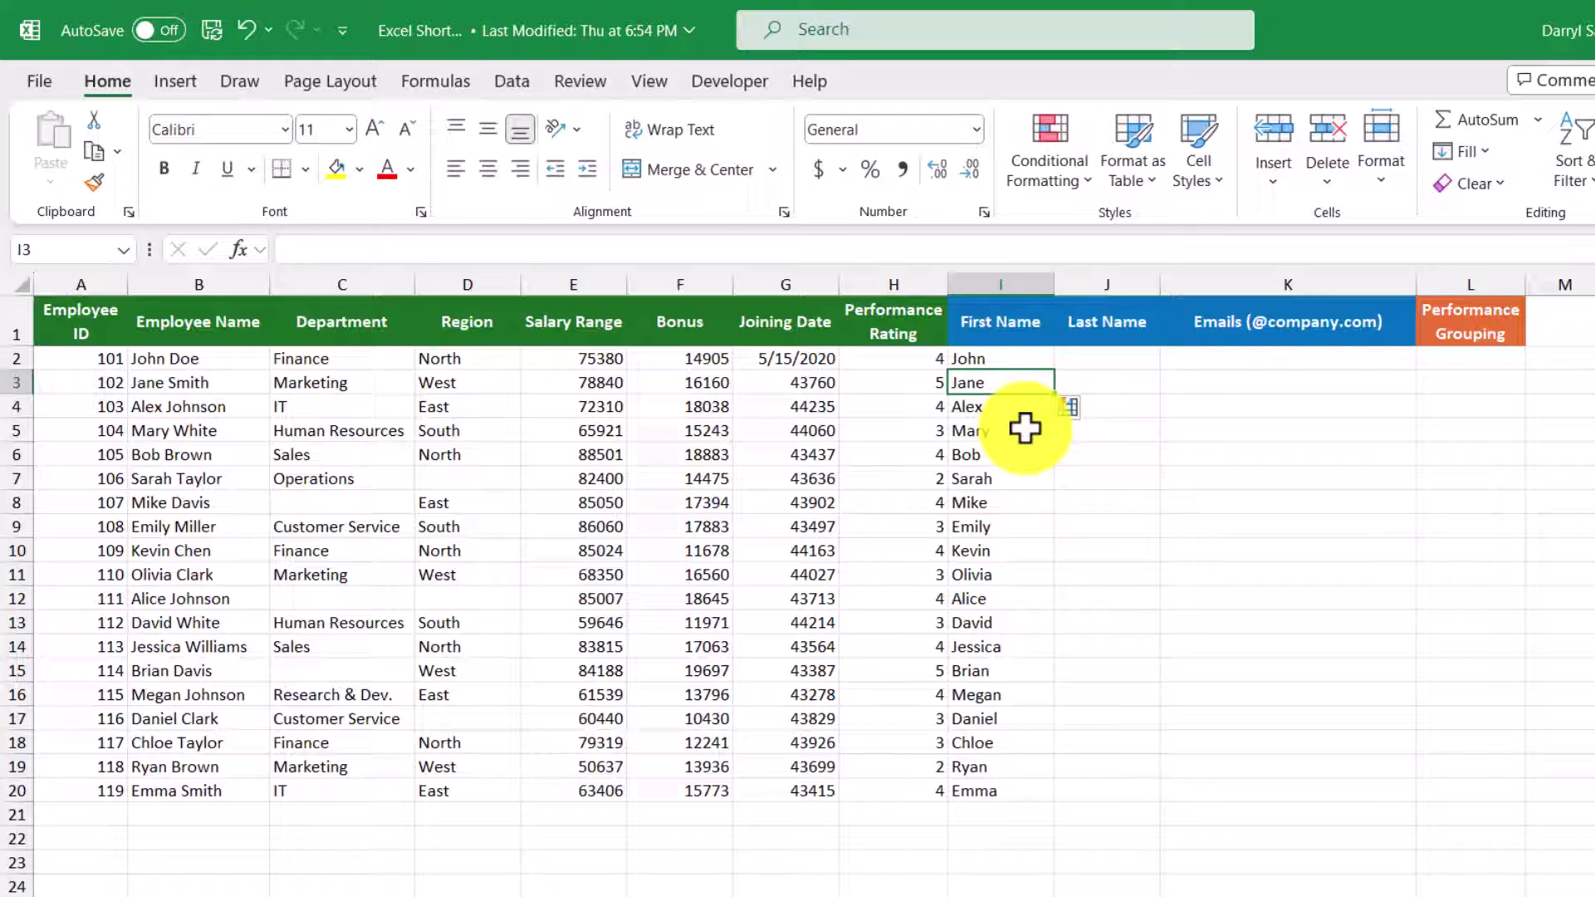
Enter the first employee's last name in J2 and Flash Fill the Last Name column.
left_click(1097, 359)
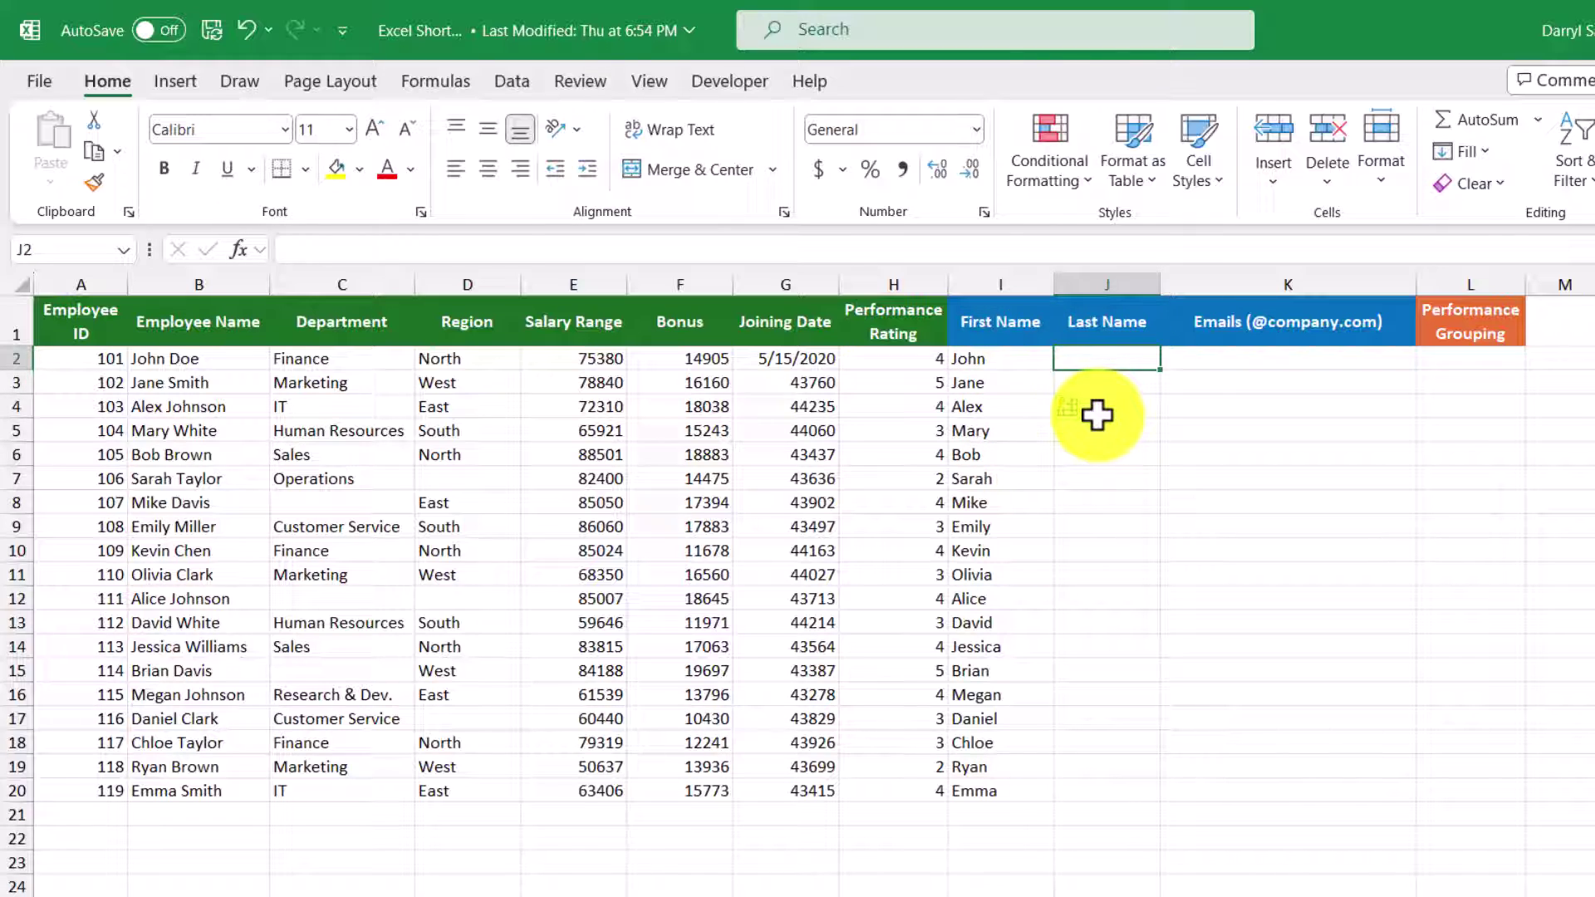
type("Doe")
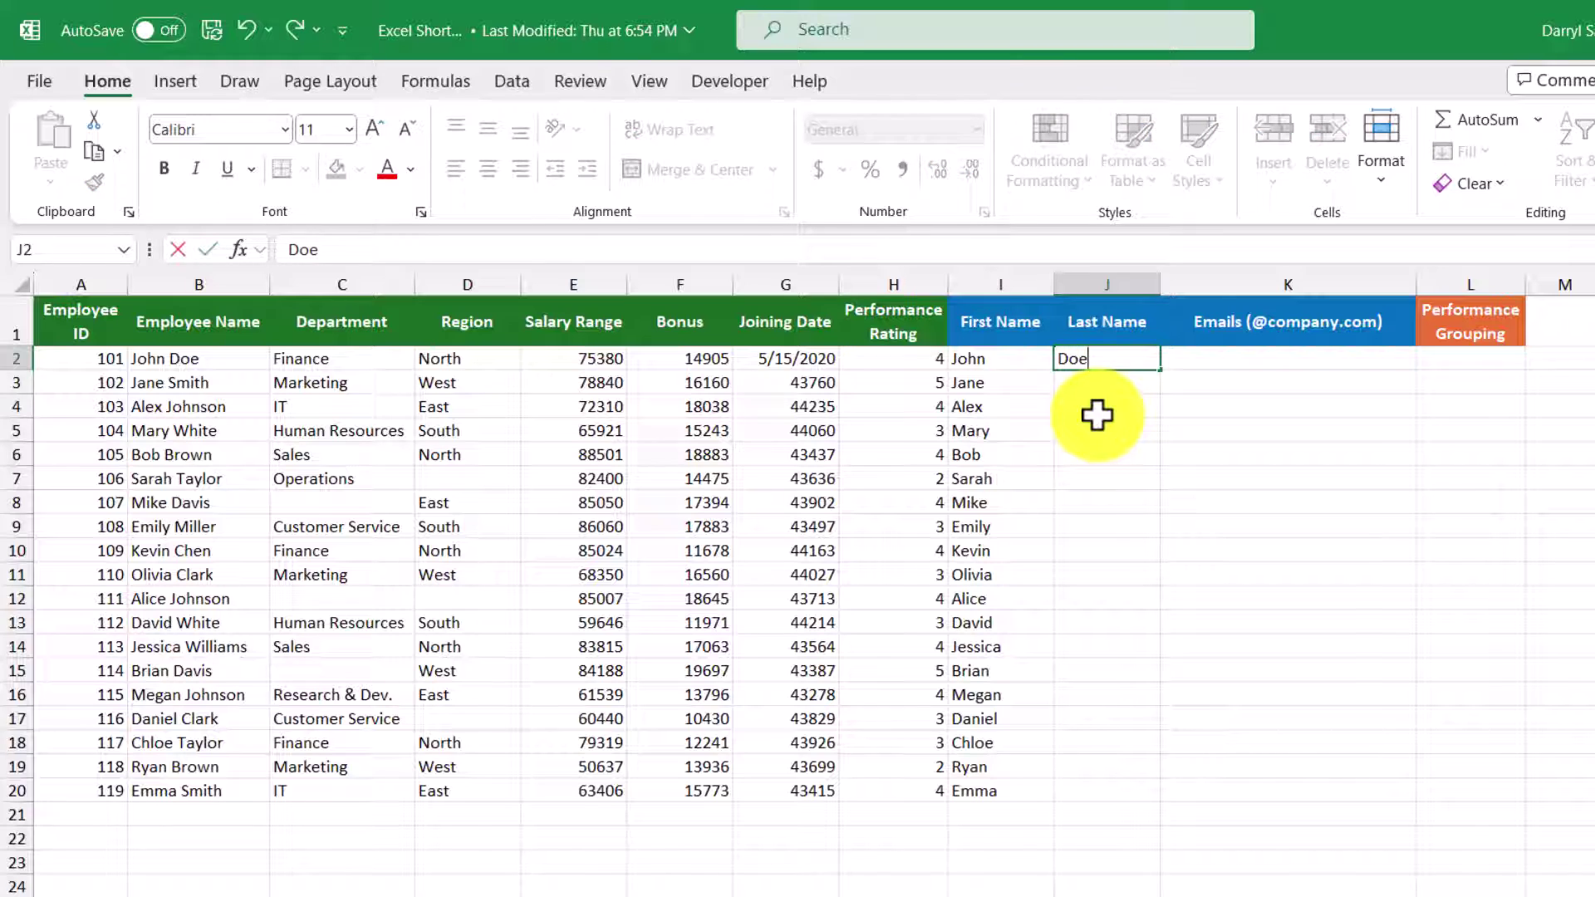
key("Return")
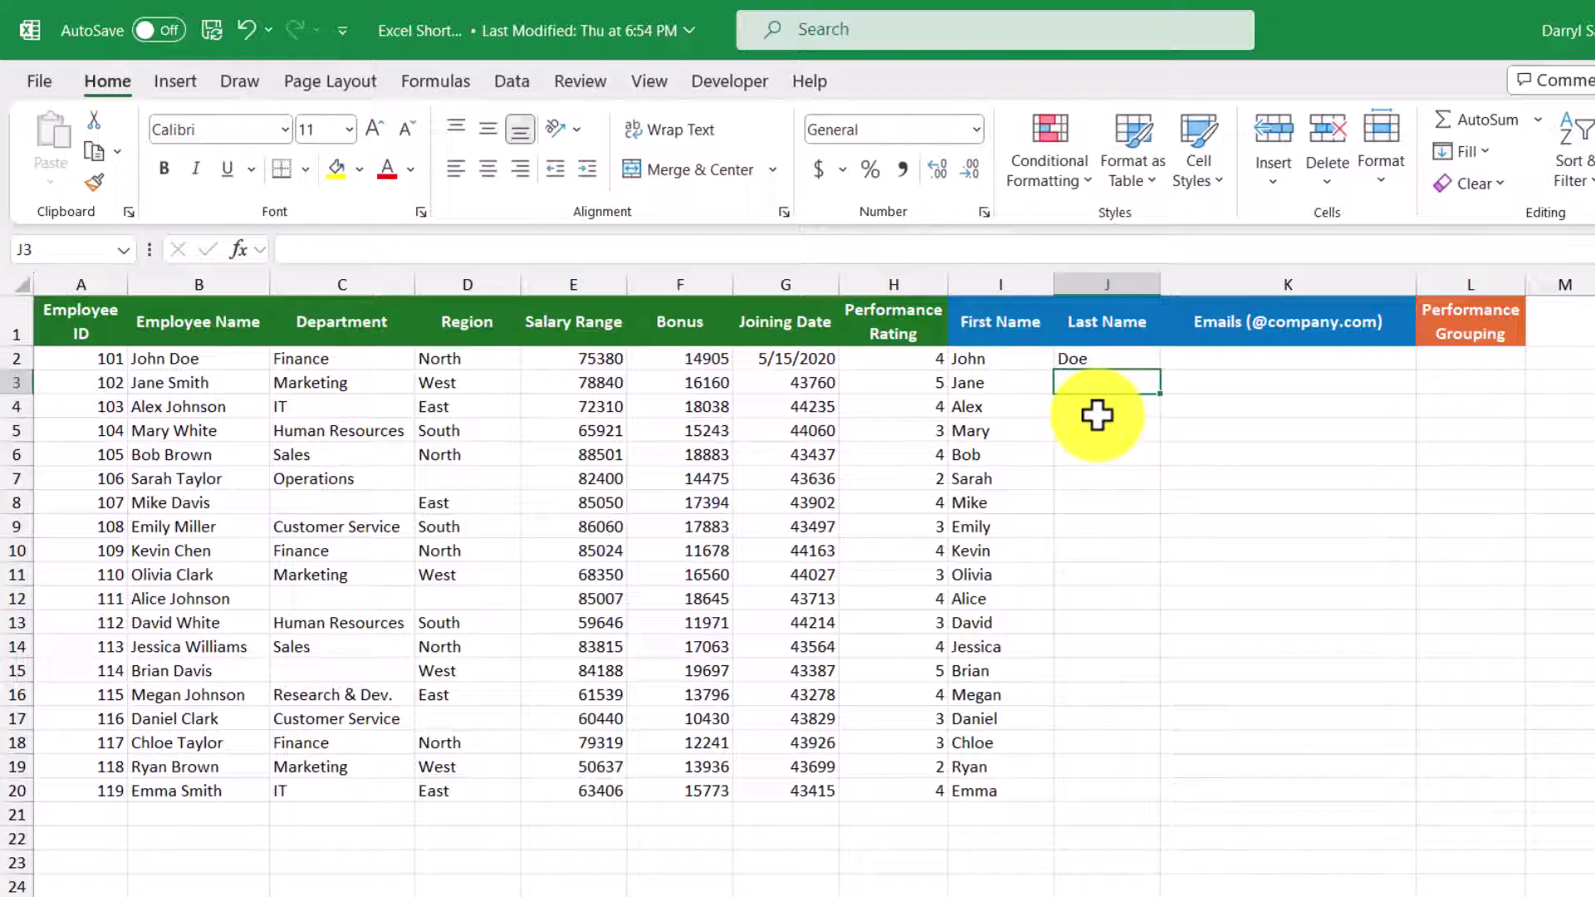
key("ctrl+e")
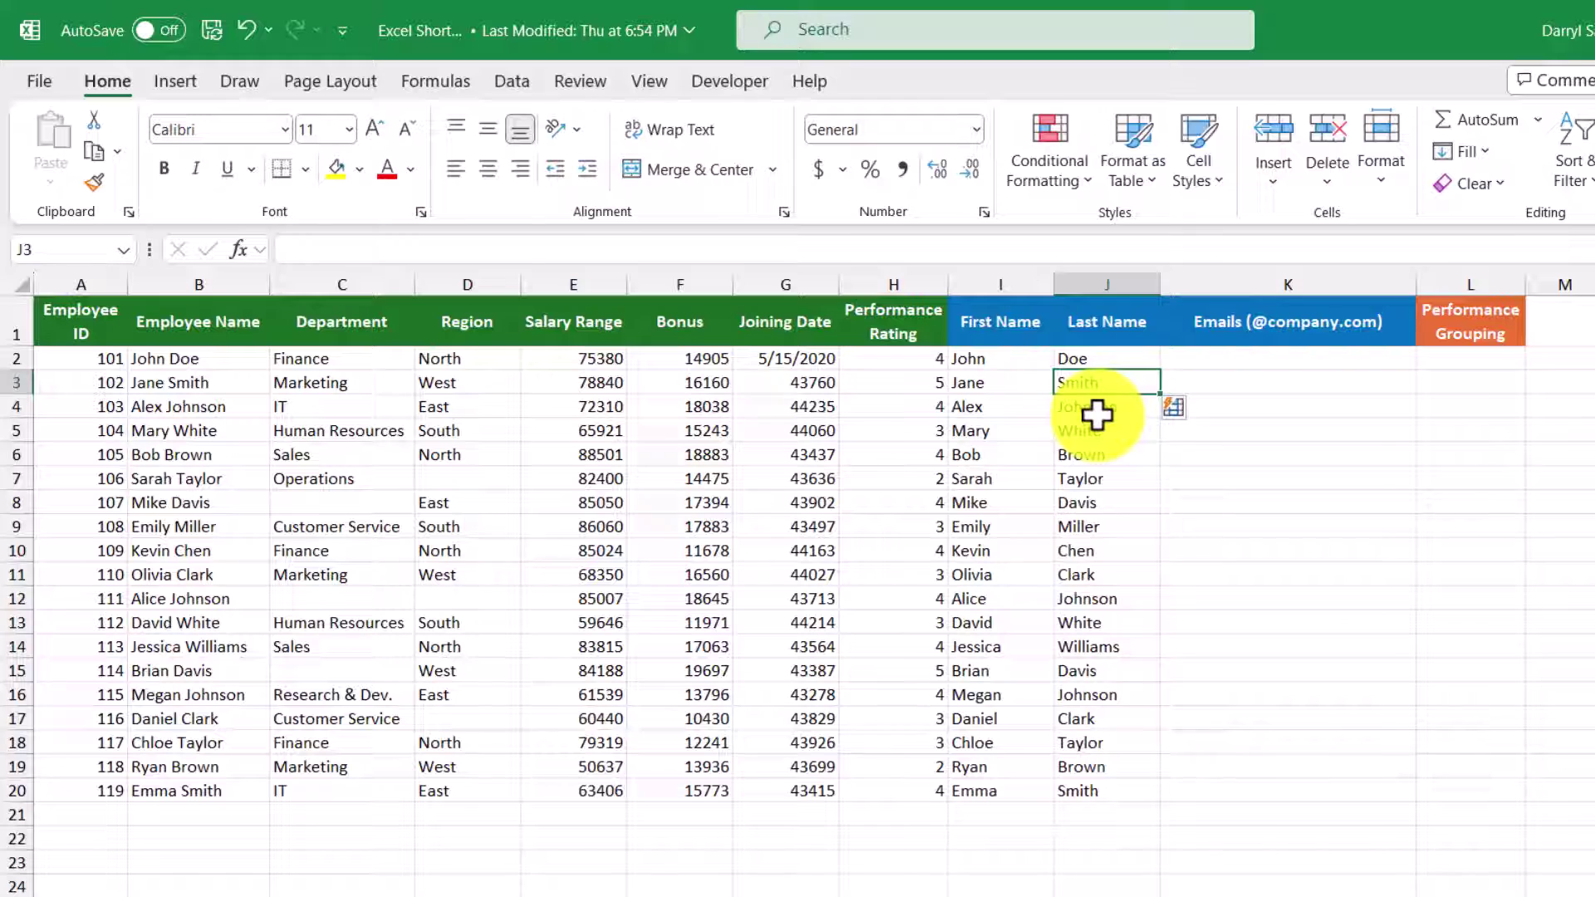
left_click(1214, 357)
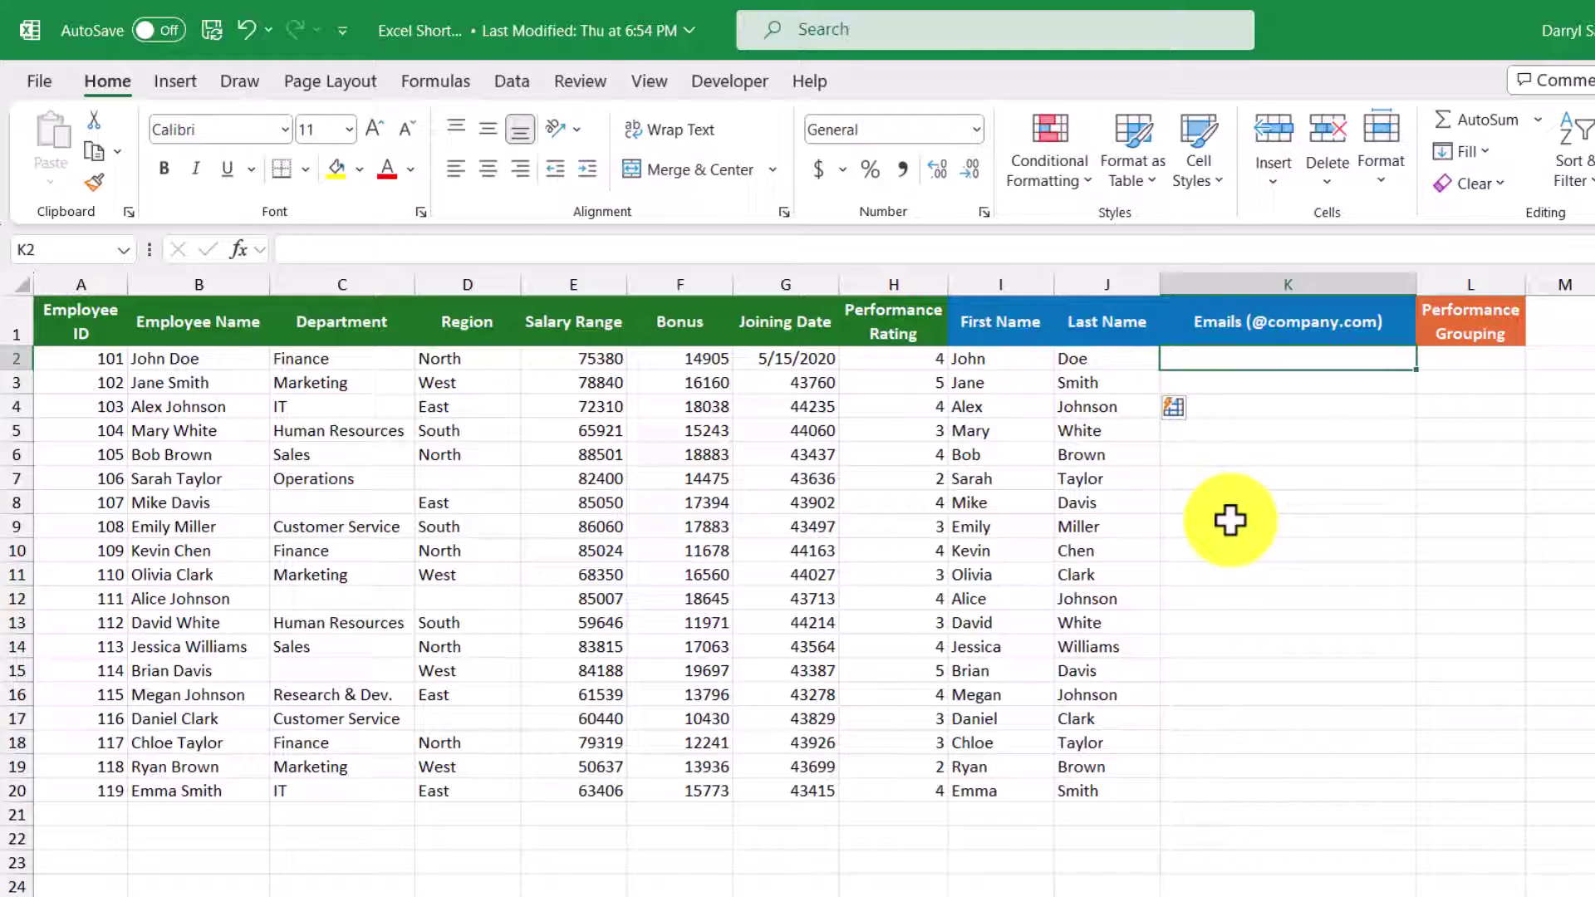
type("John")
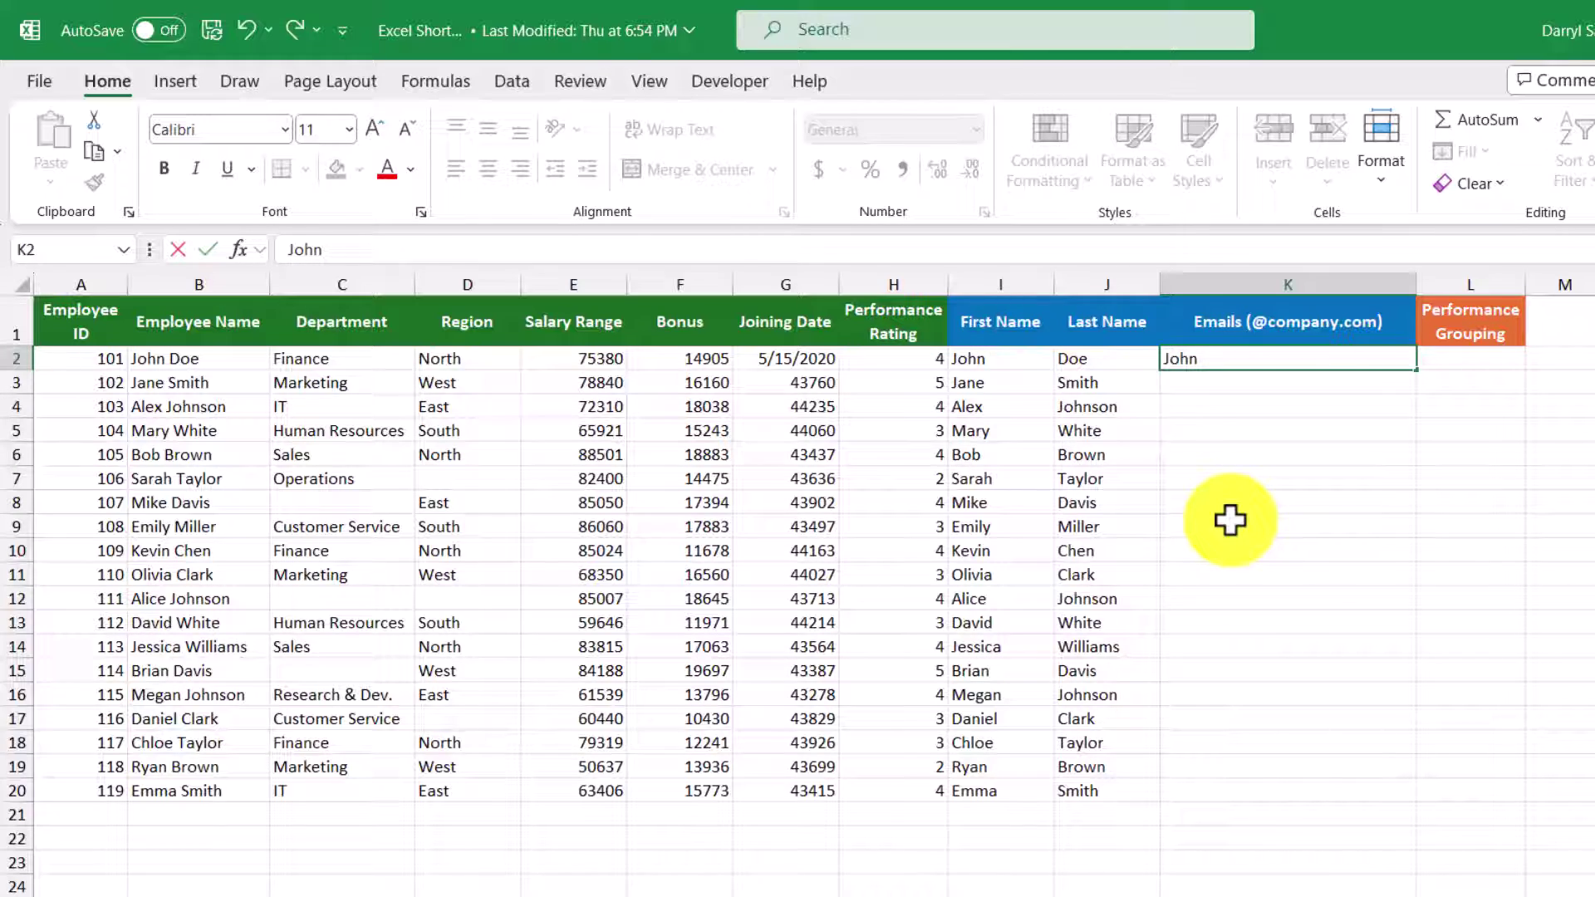
type(".Doe@compan")
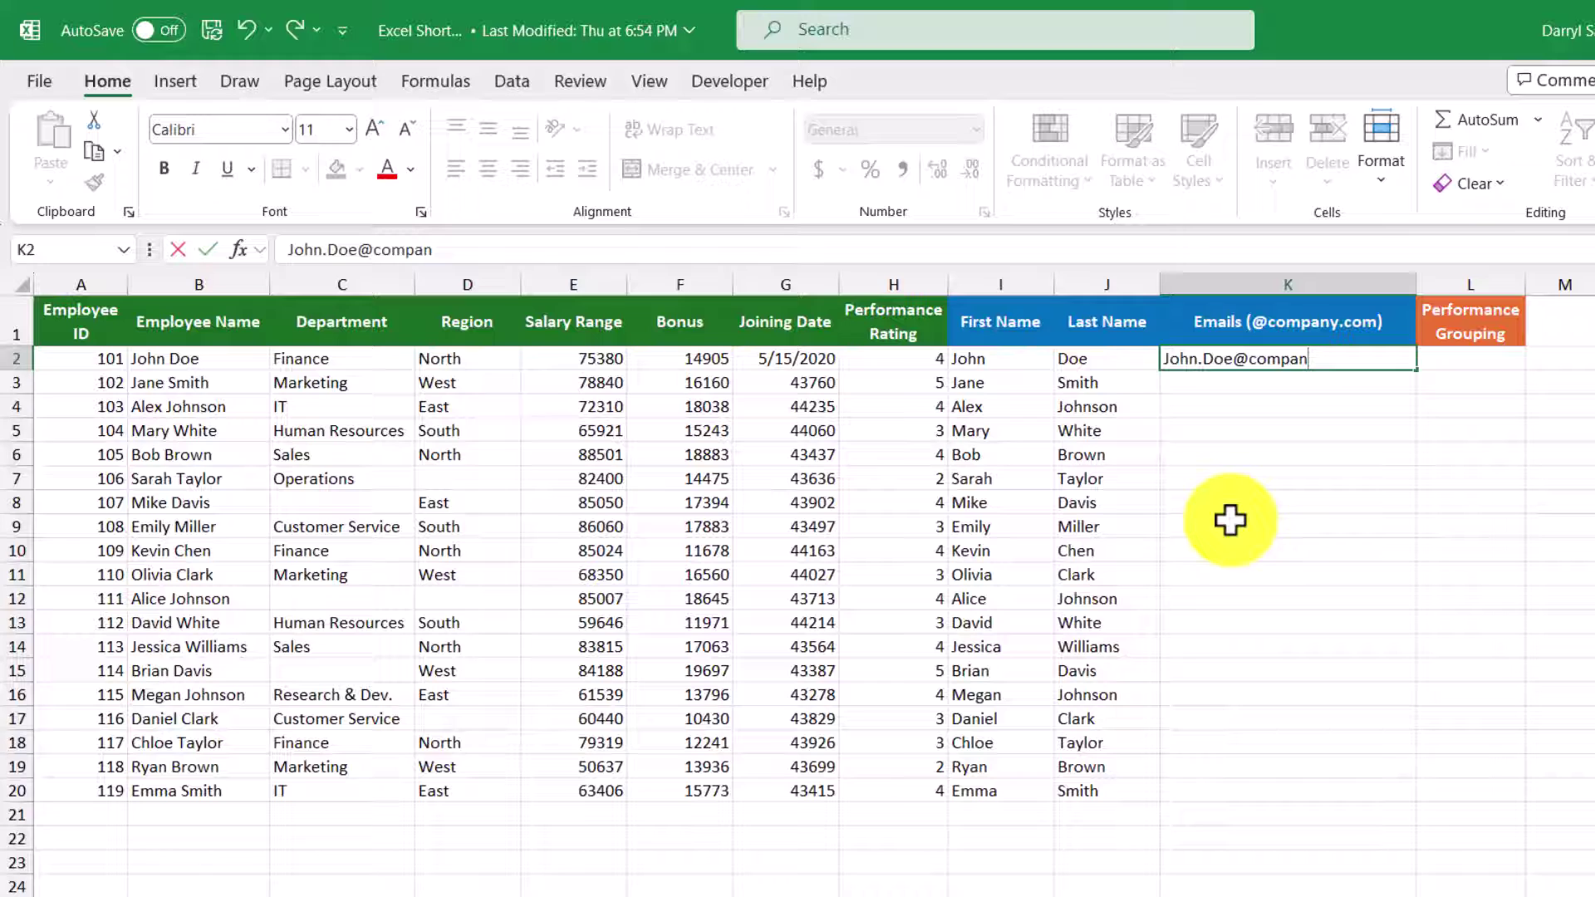
type("y,")
type("com")
key("Return")
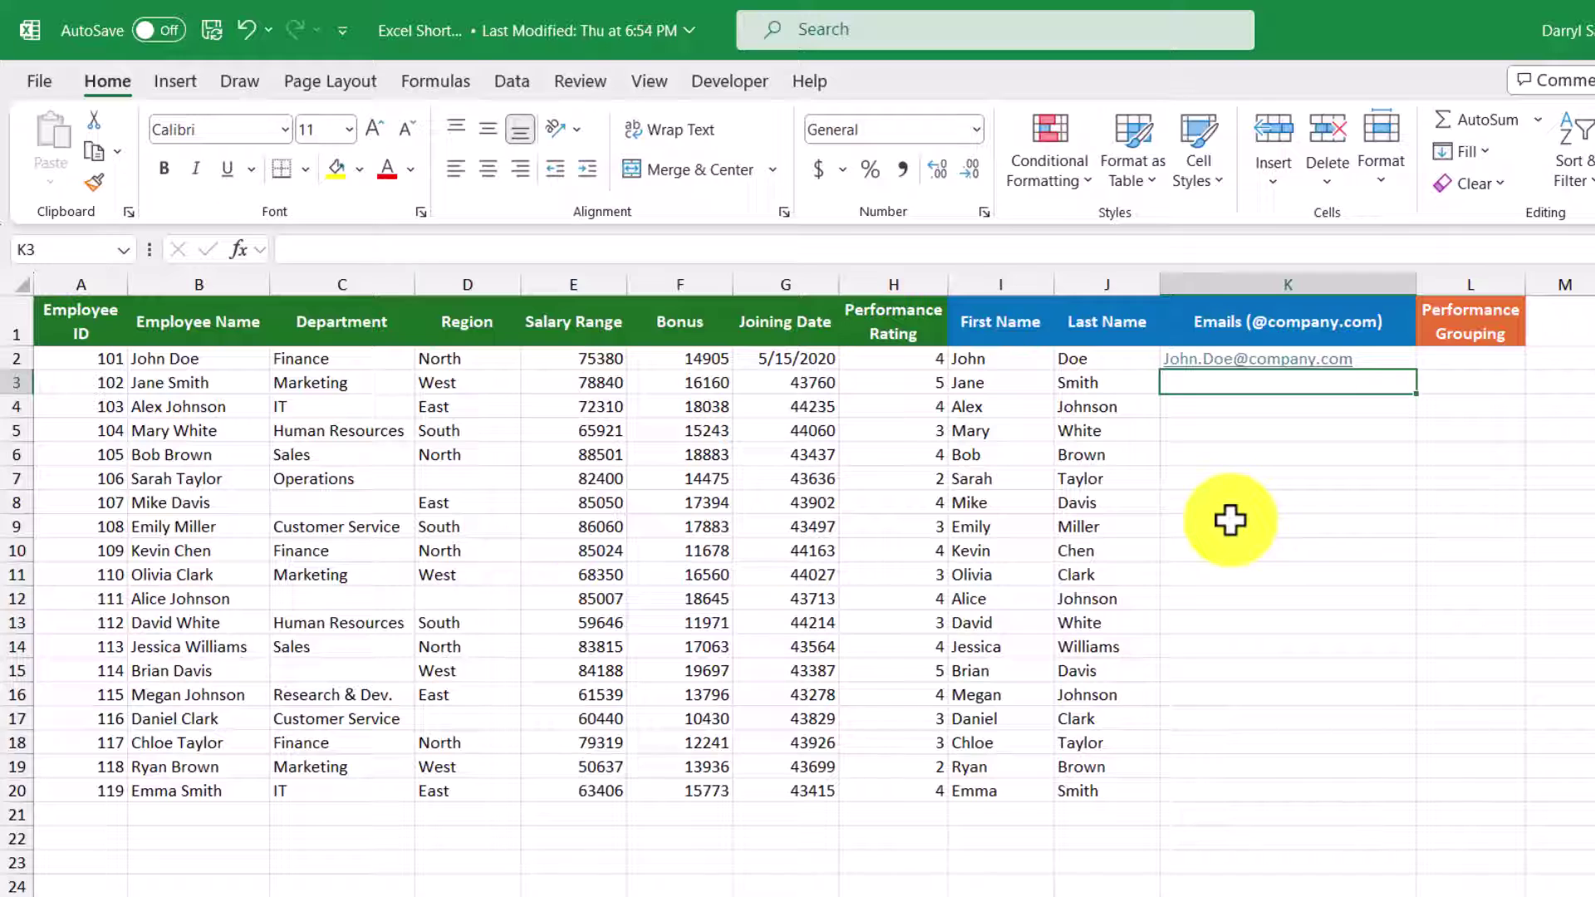
key("ctrl+e")
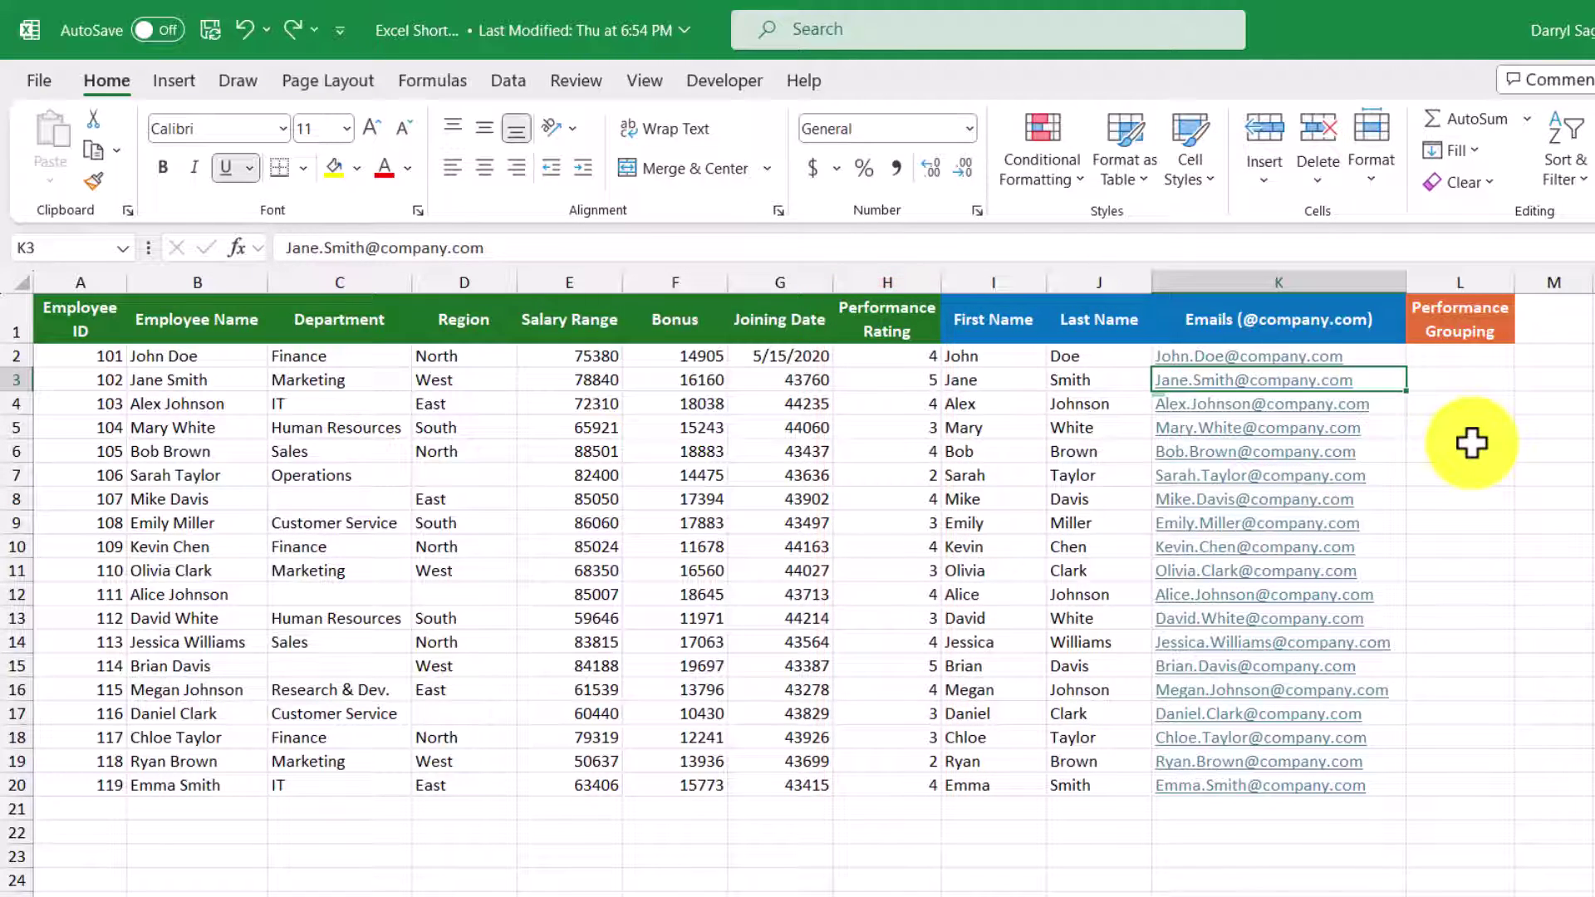
left_click(915, 333)
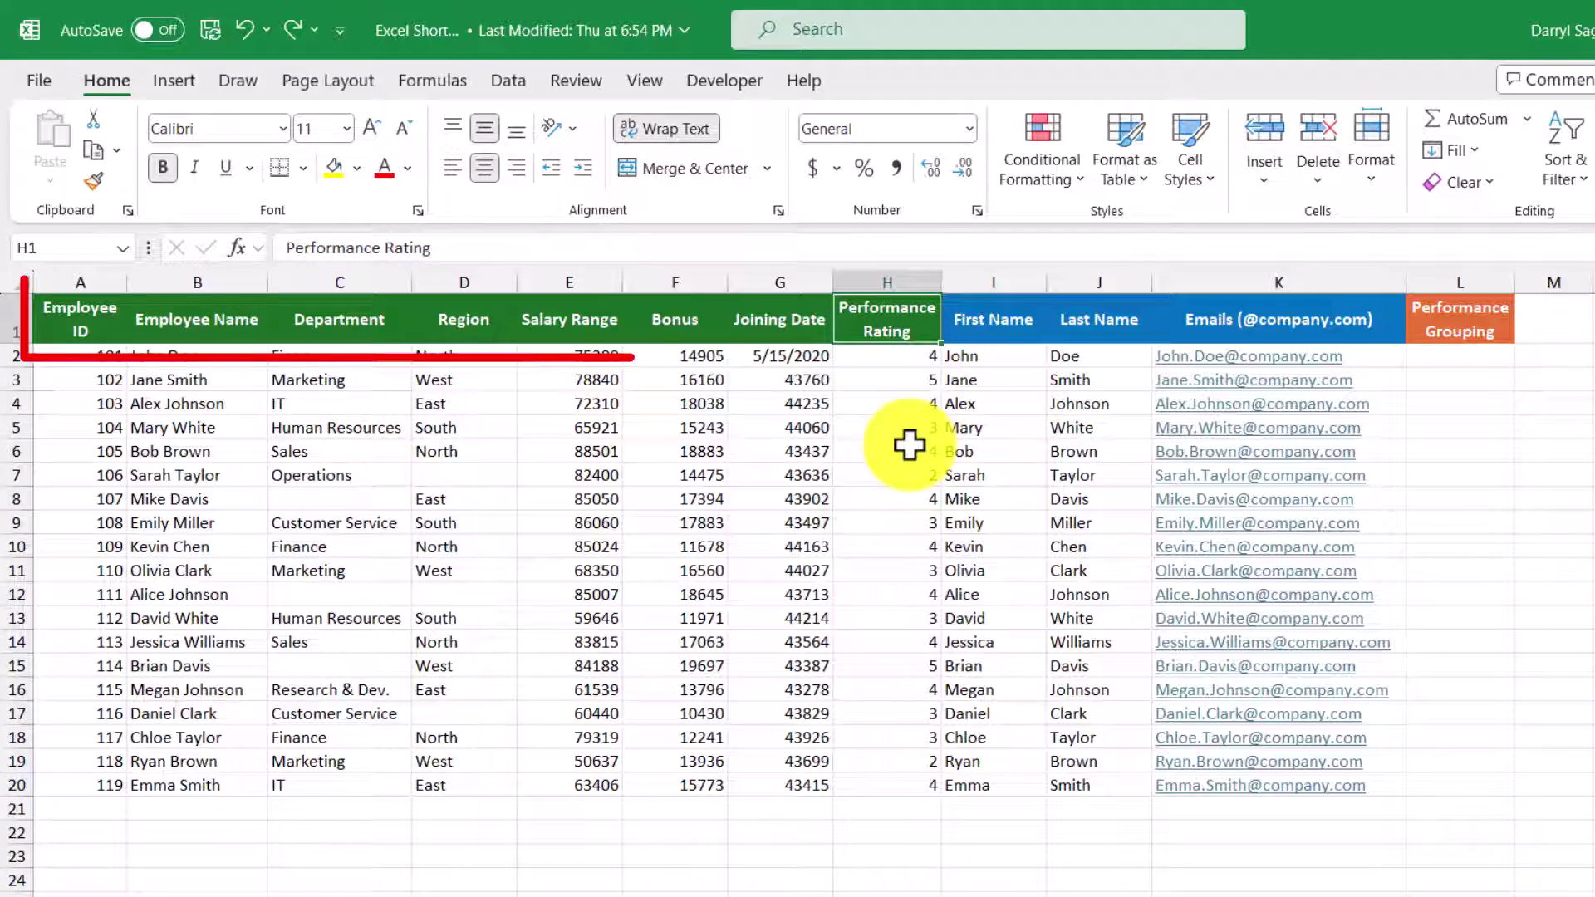
key("ctrl+shift+l")
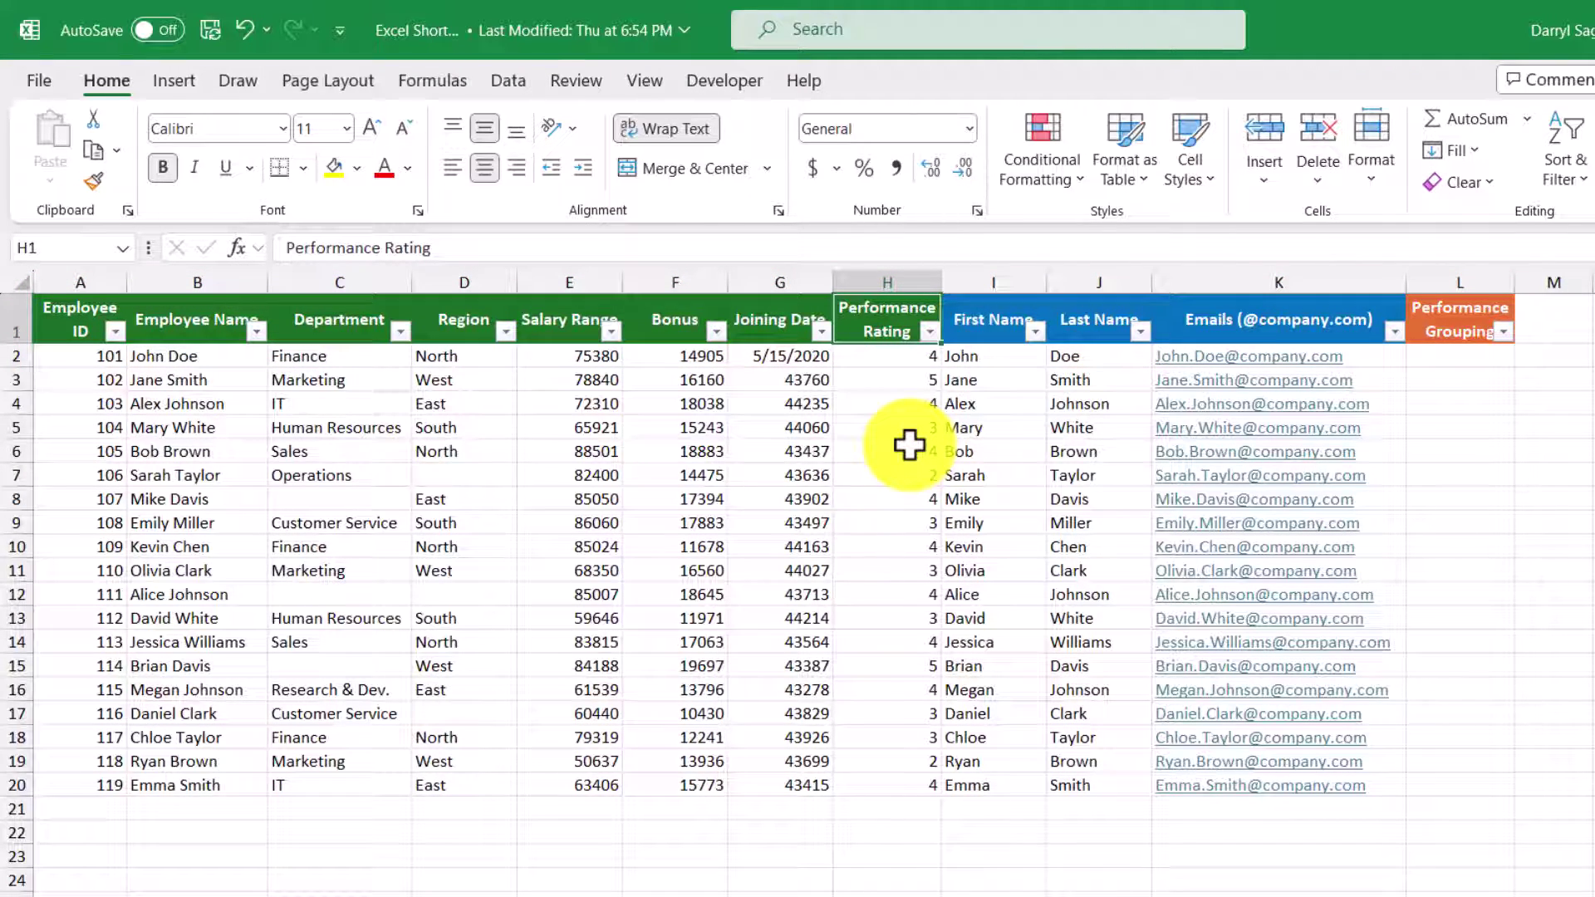
key("alt+Down")
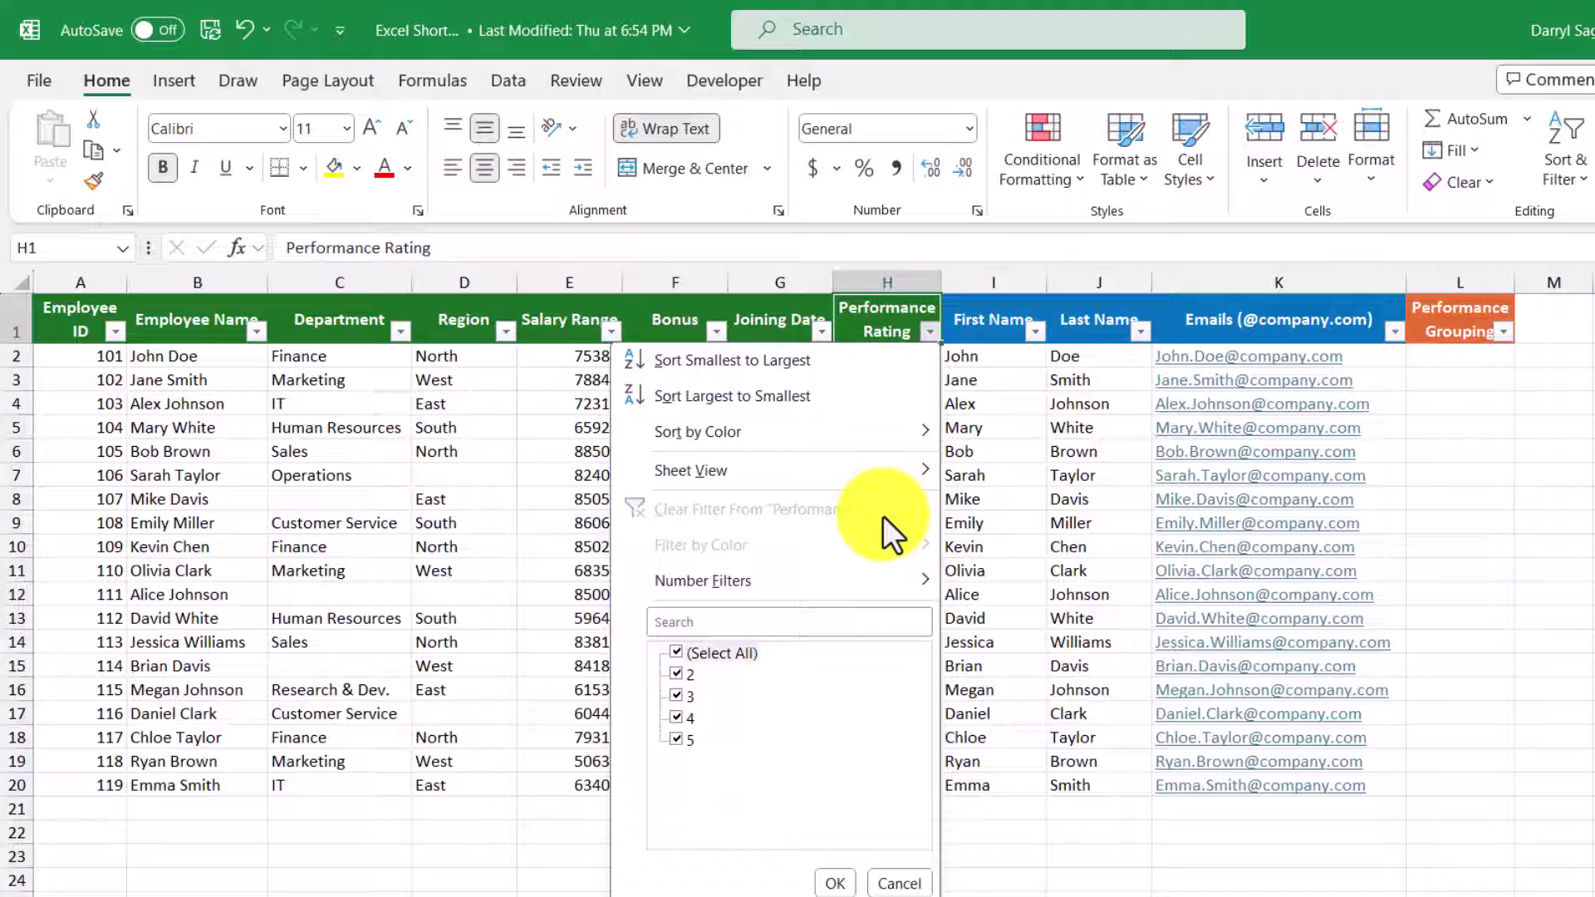
left_click(709, 653)
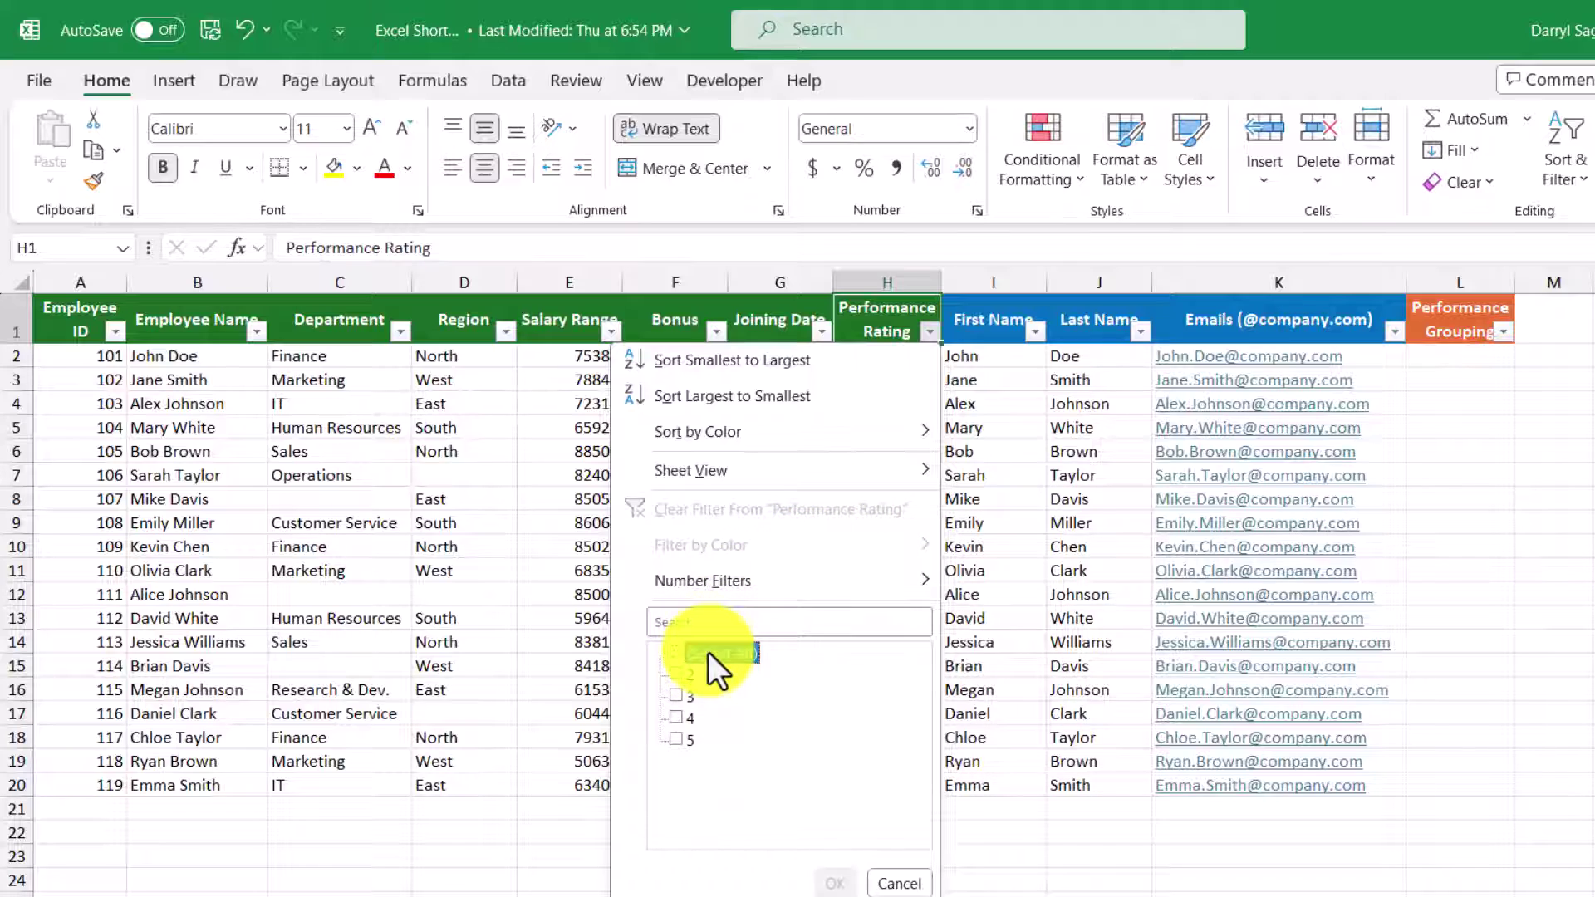
left_click(678, 746)
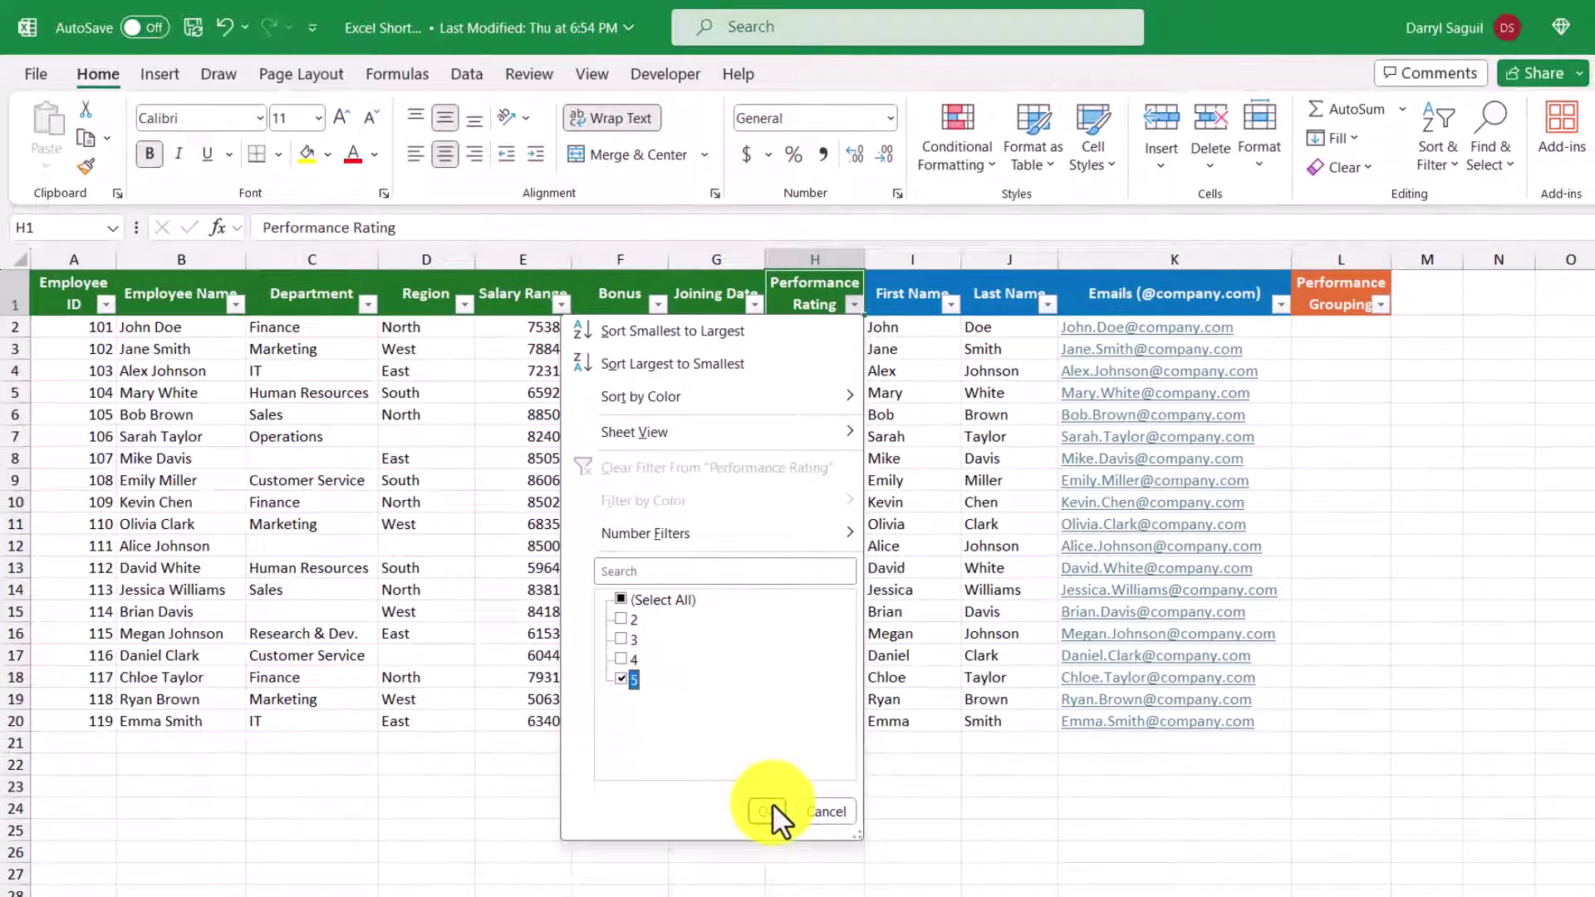
left_click(776, 809)
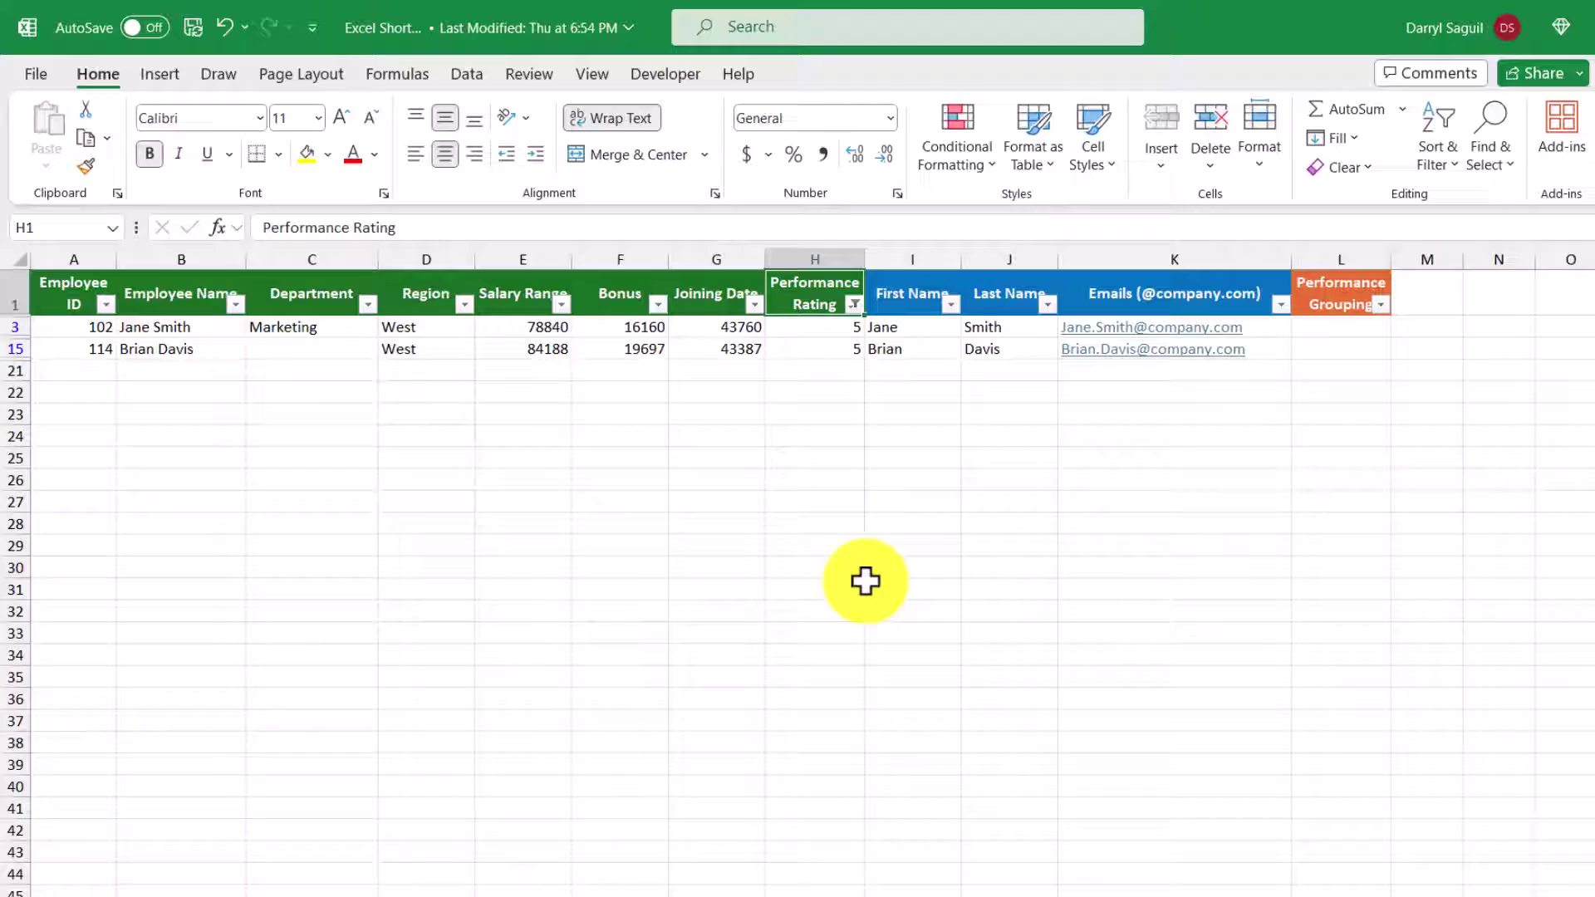
key("ctrl+shift+l")
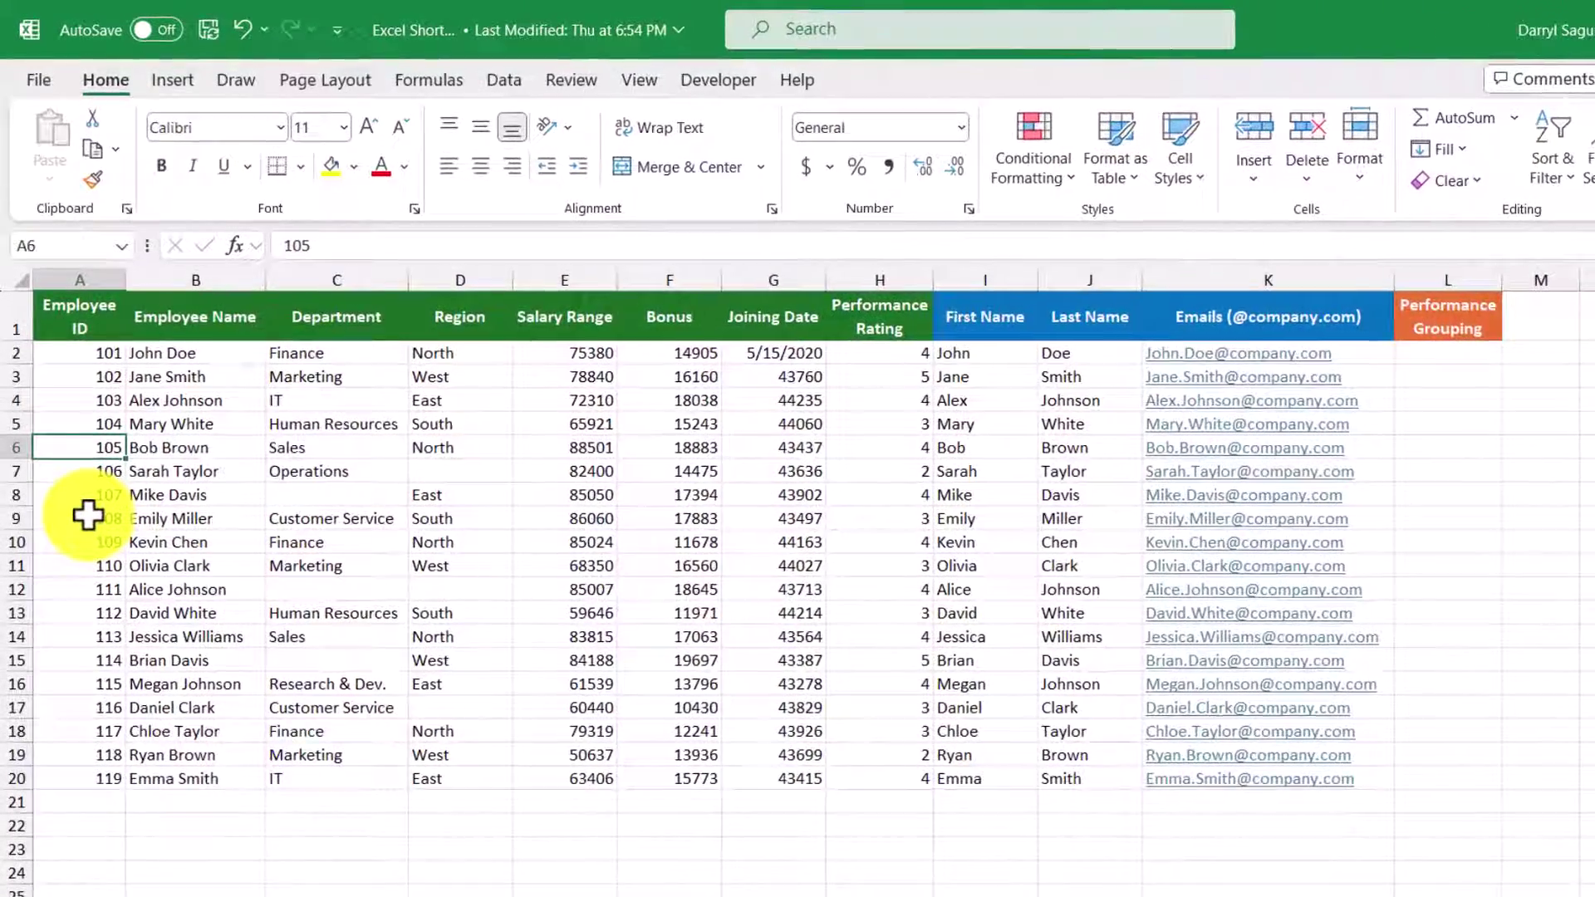
Select employee 105's full record in row 6 using Ctrl+Shift+Right.
key("Right")
key("Right")
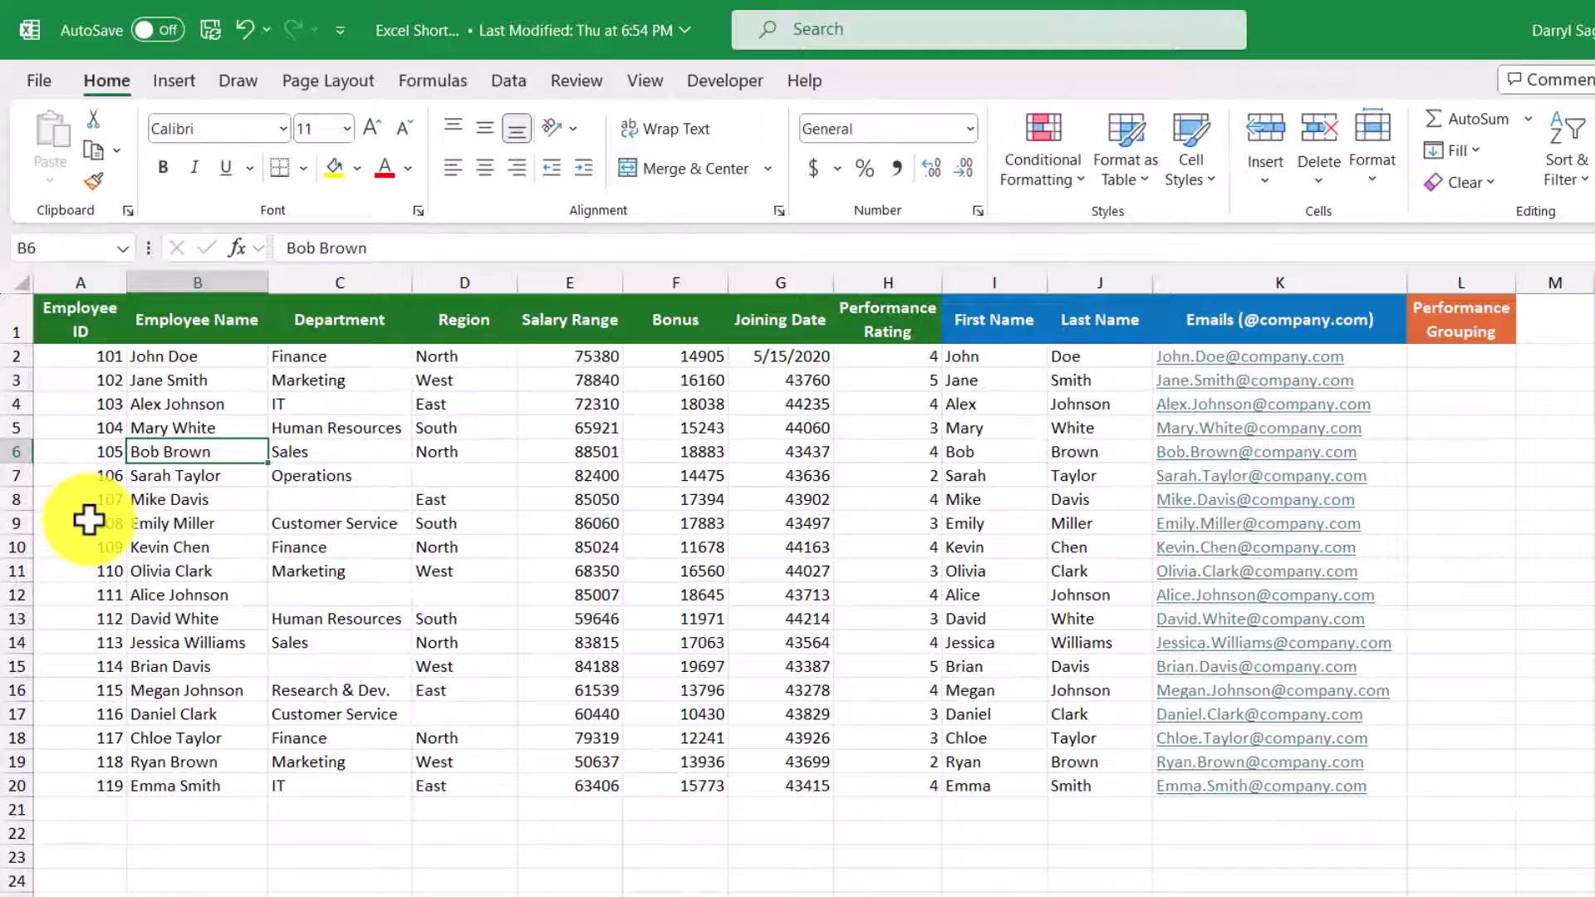
key("Right")
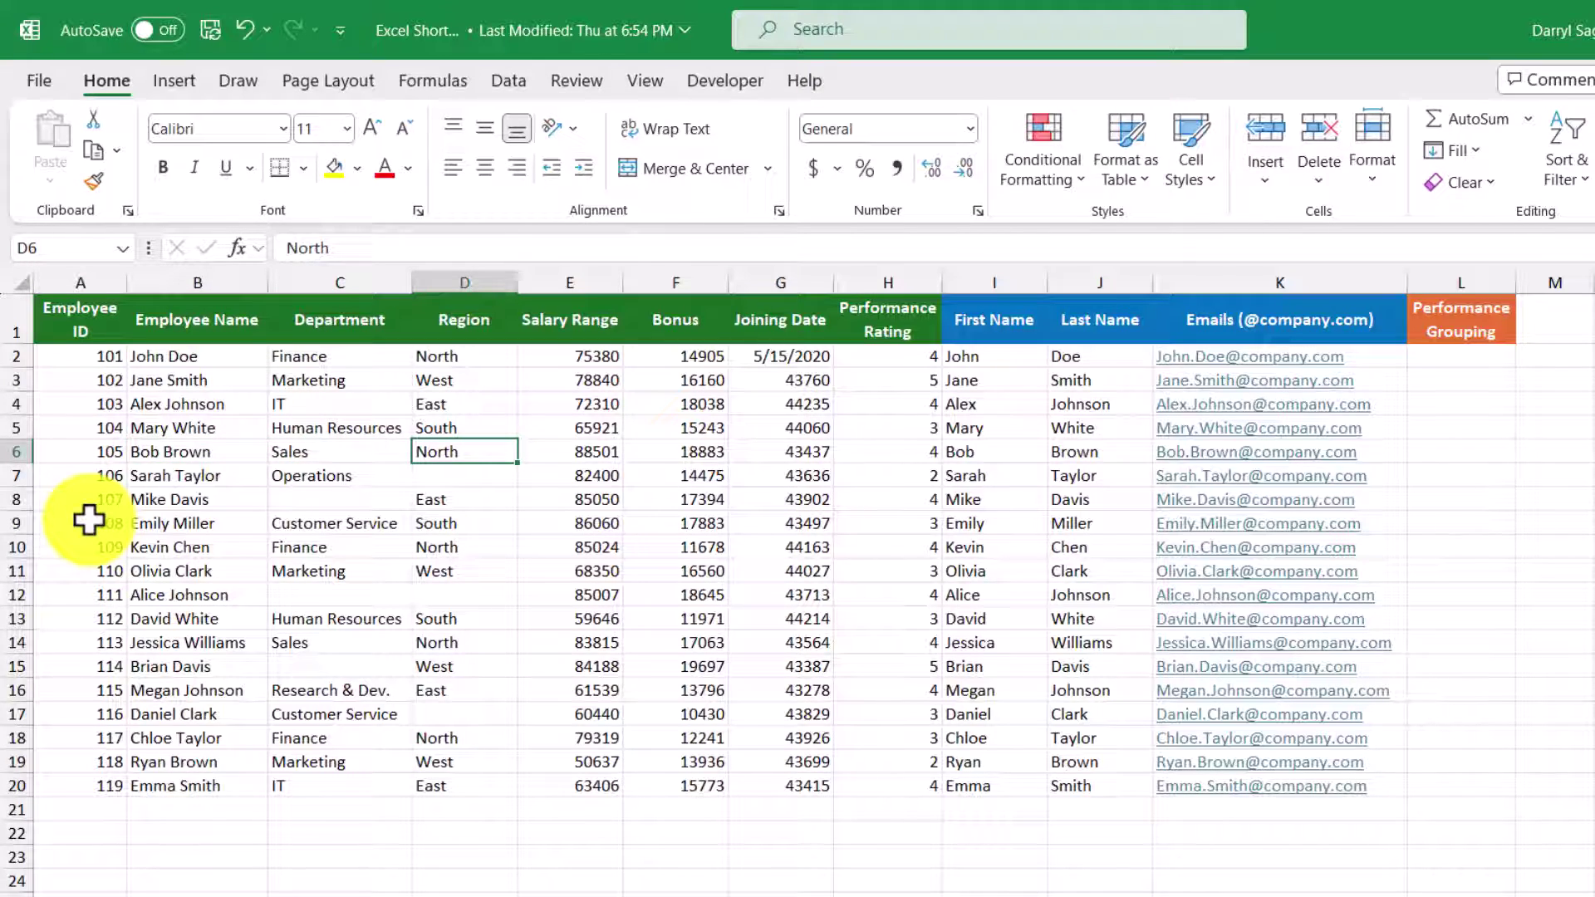
key("ctrl+shift+Right")
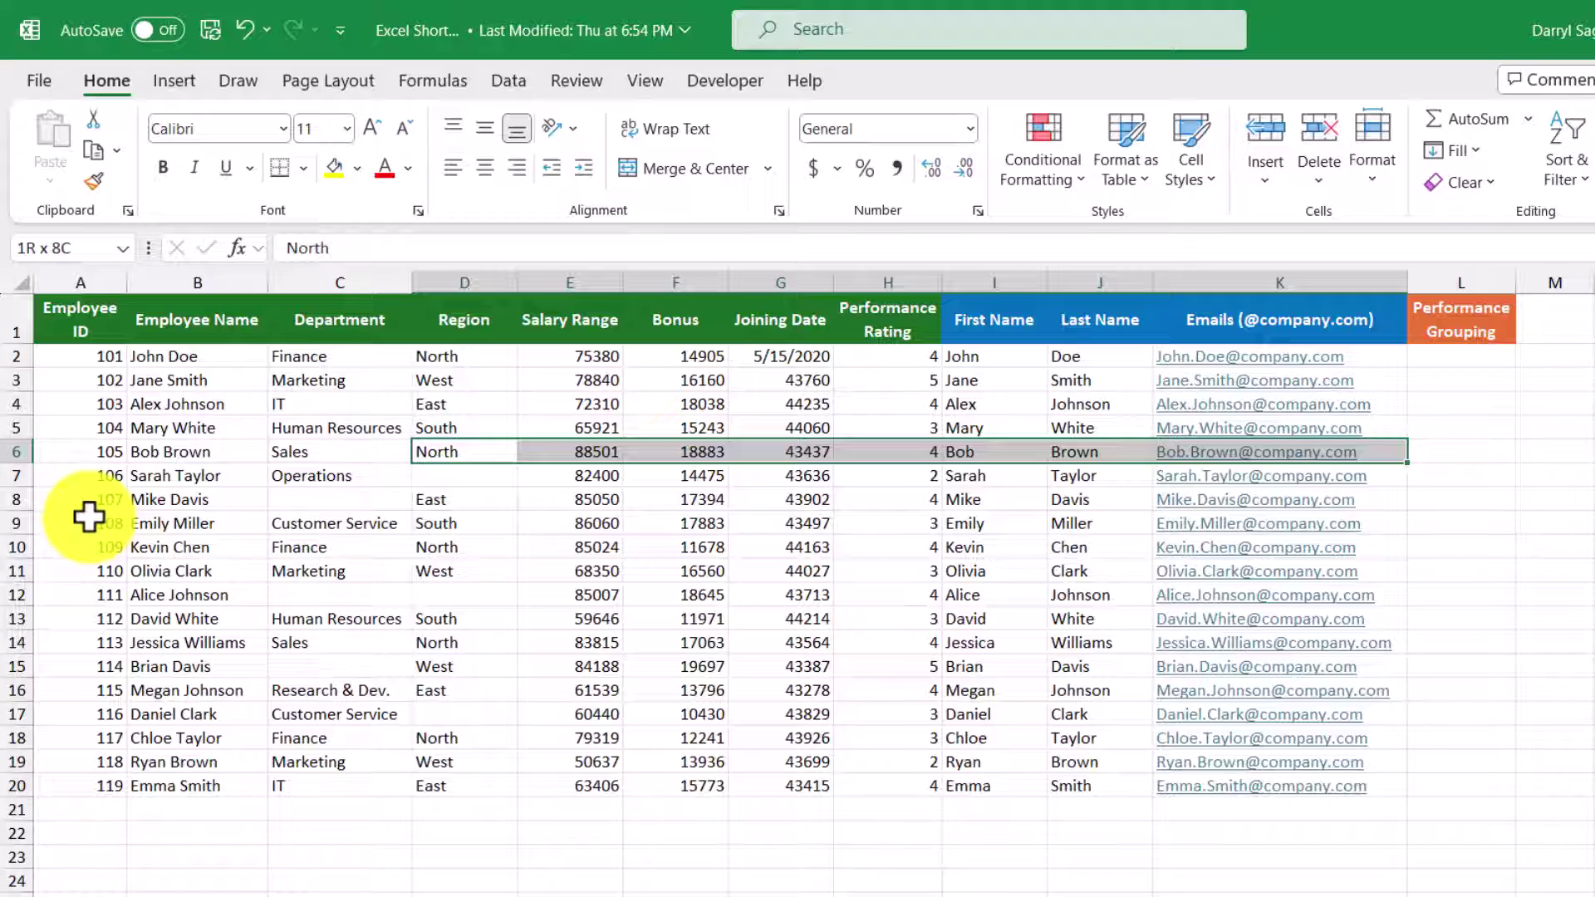
left_click(84, 457)
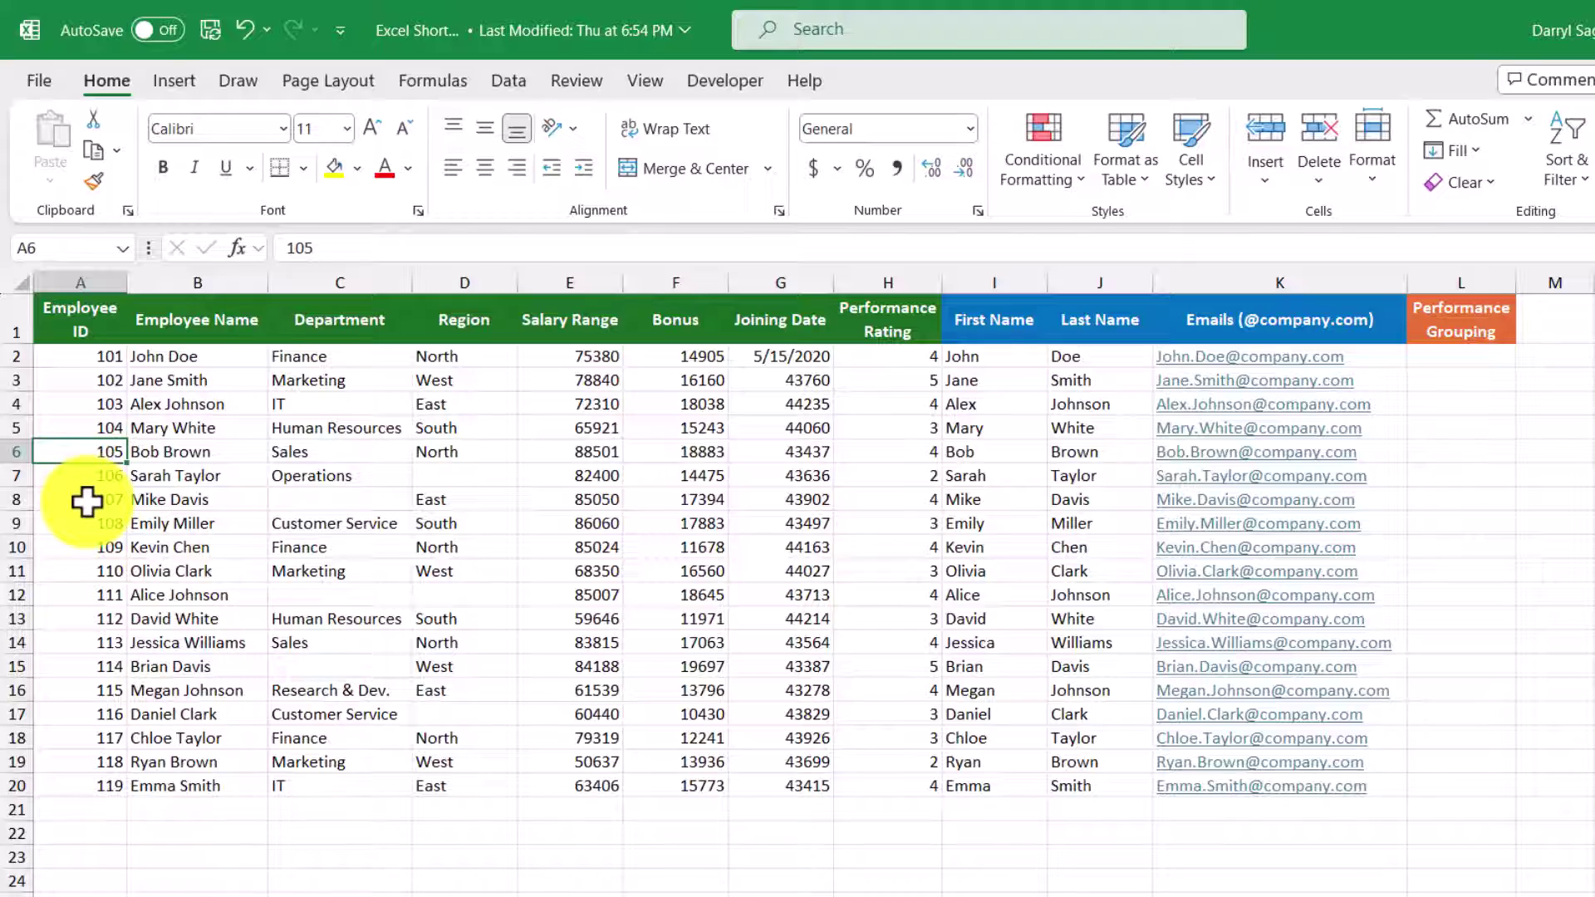
key("ctrl+shift+Right")
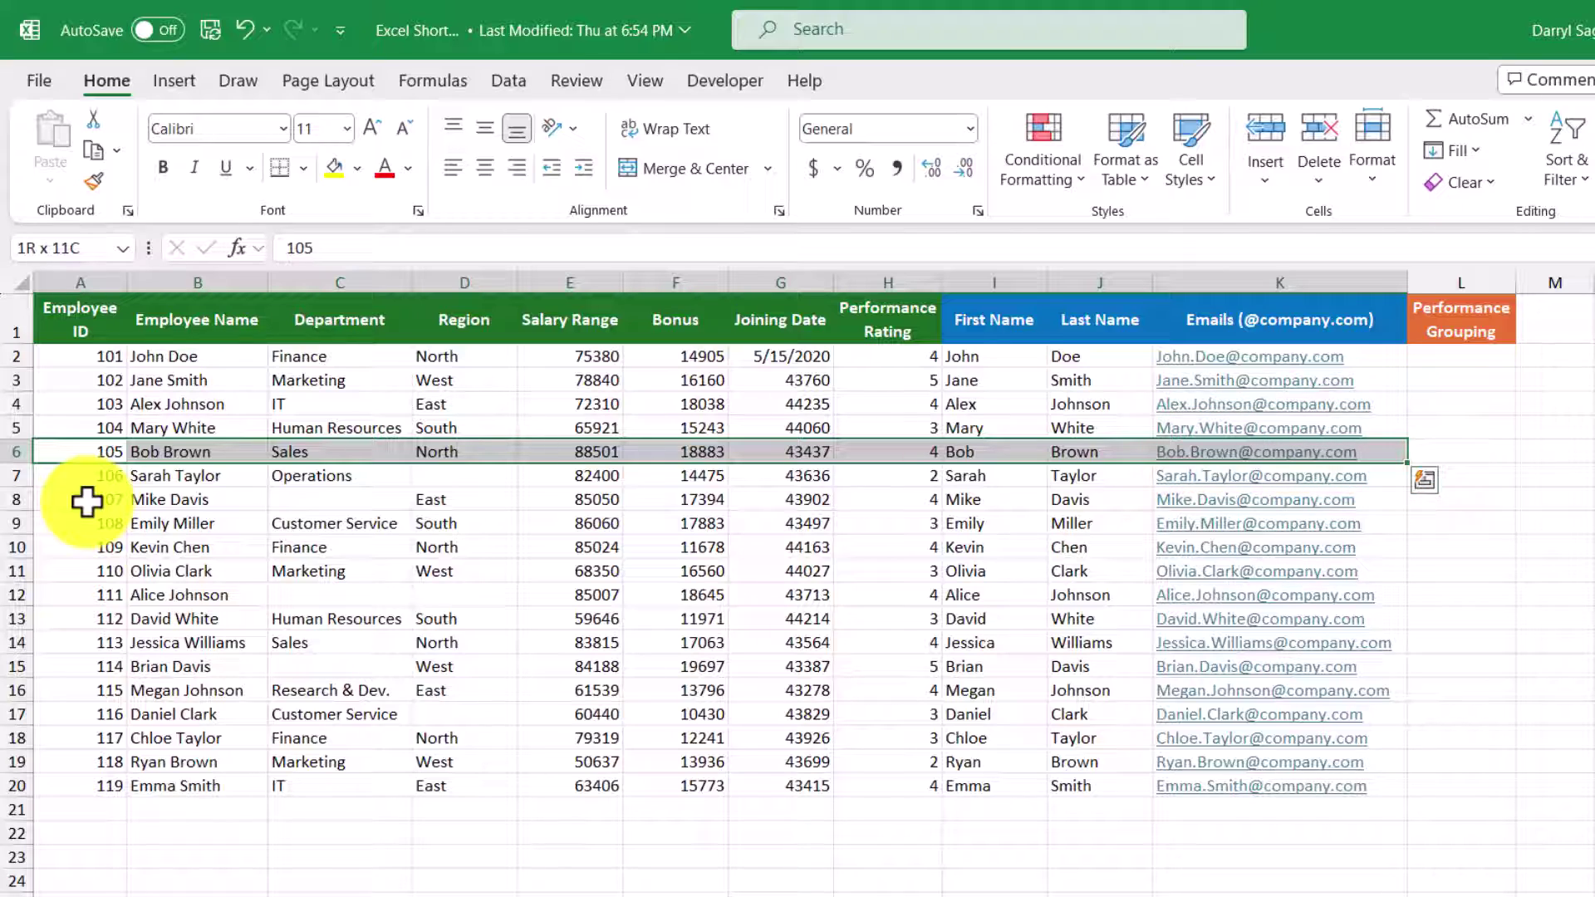
Select employee 106's row 7 record from Employee ID across to column K.
left_click(87, 479)
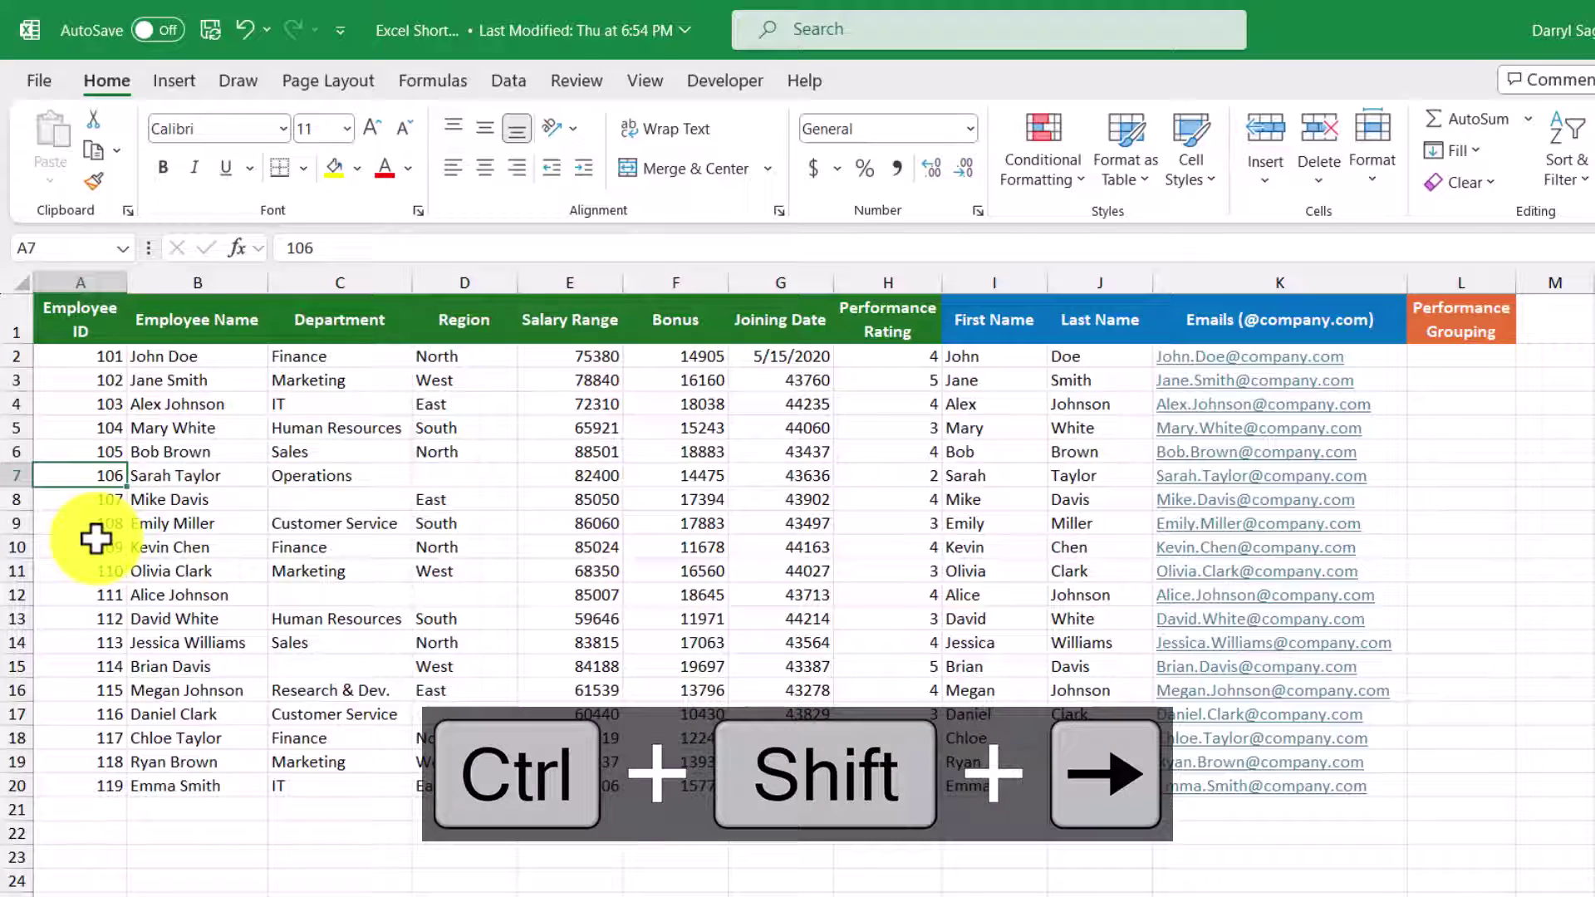
key("ctrl+shift+Right")
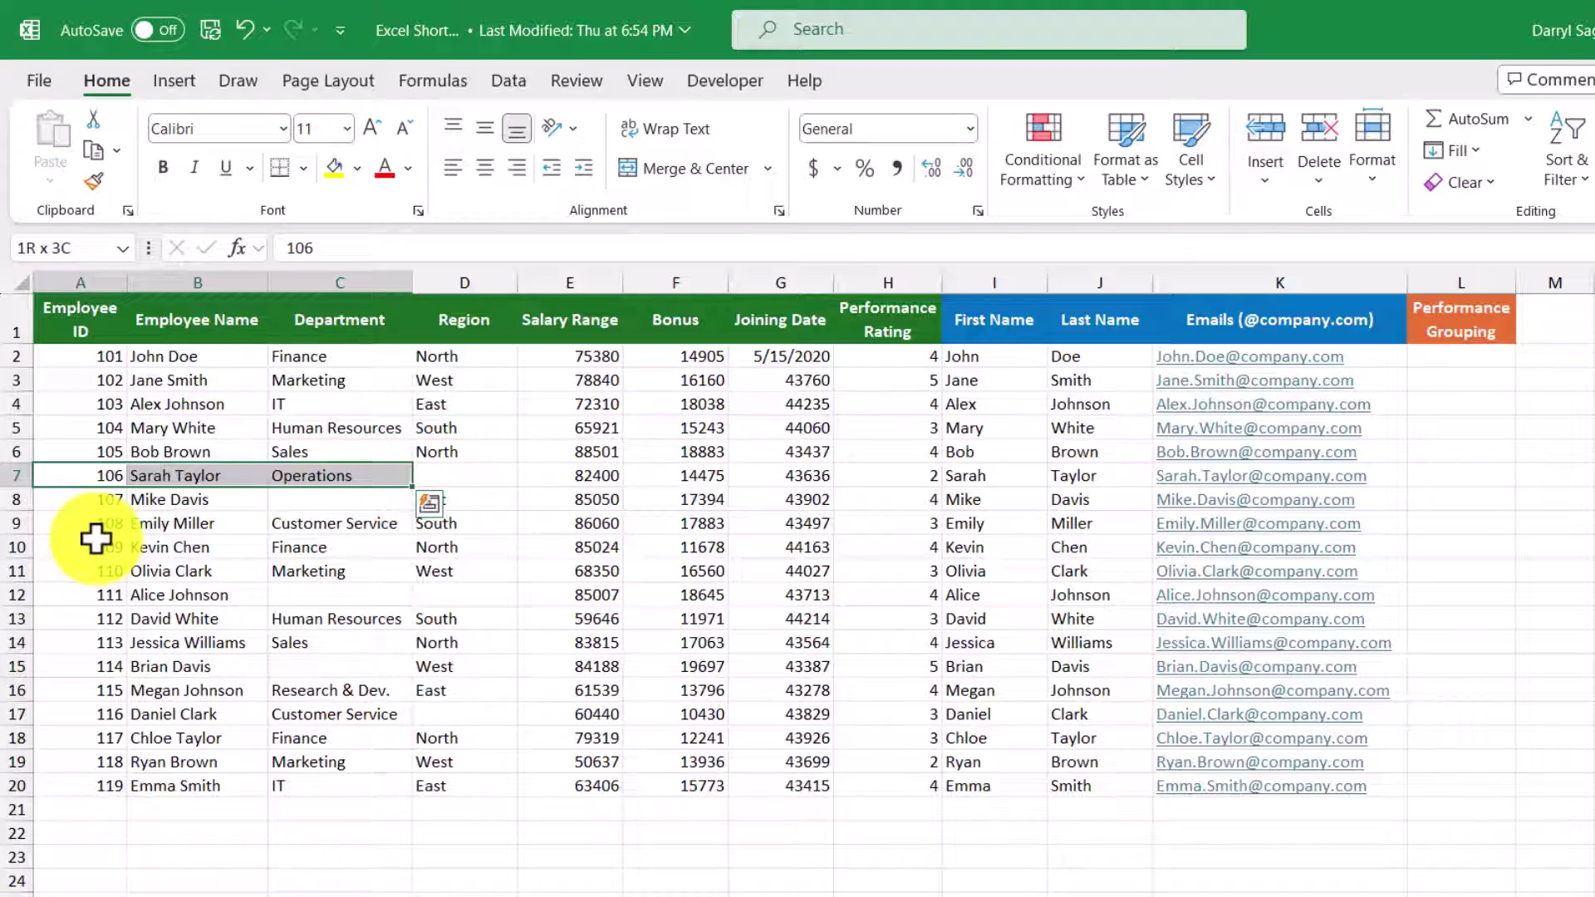
key("Escape")
key("ctrl+shift+Right")
key("ctrl+shift+Right")
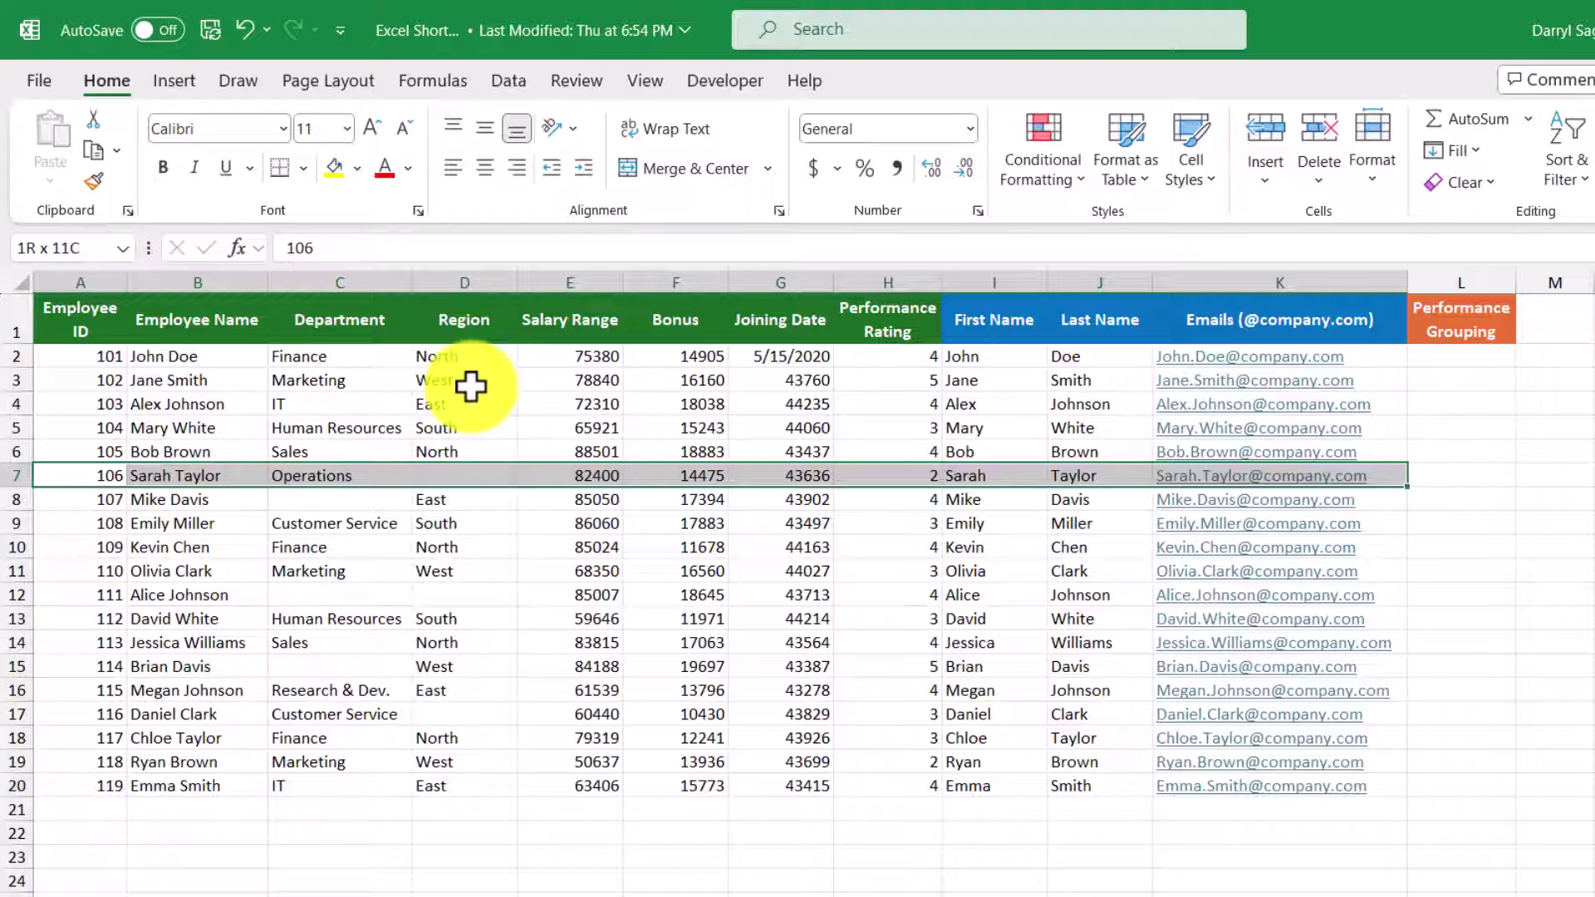
Apply Accounting number format to the Salary Range and Bonus cells E2:F20.
left_click_drag(549, 357, 641, 353)
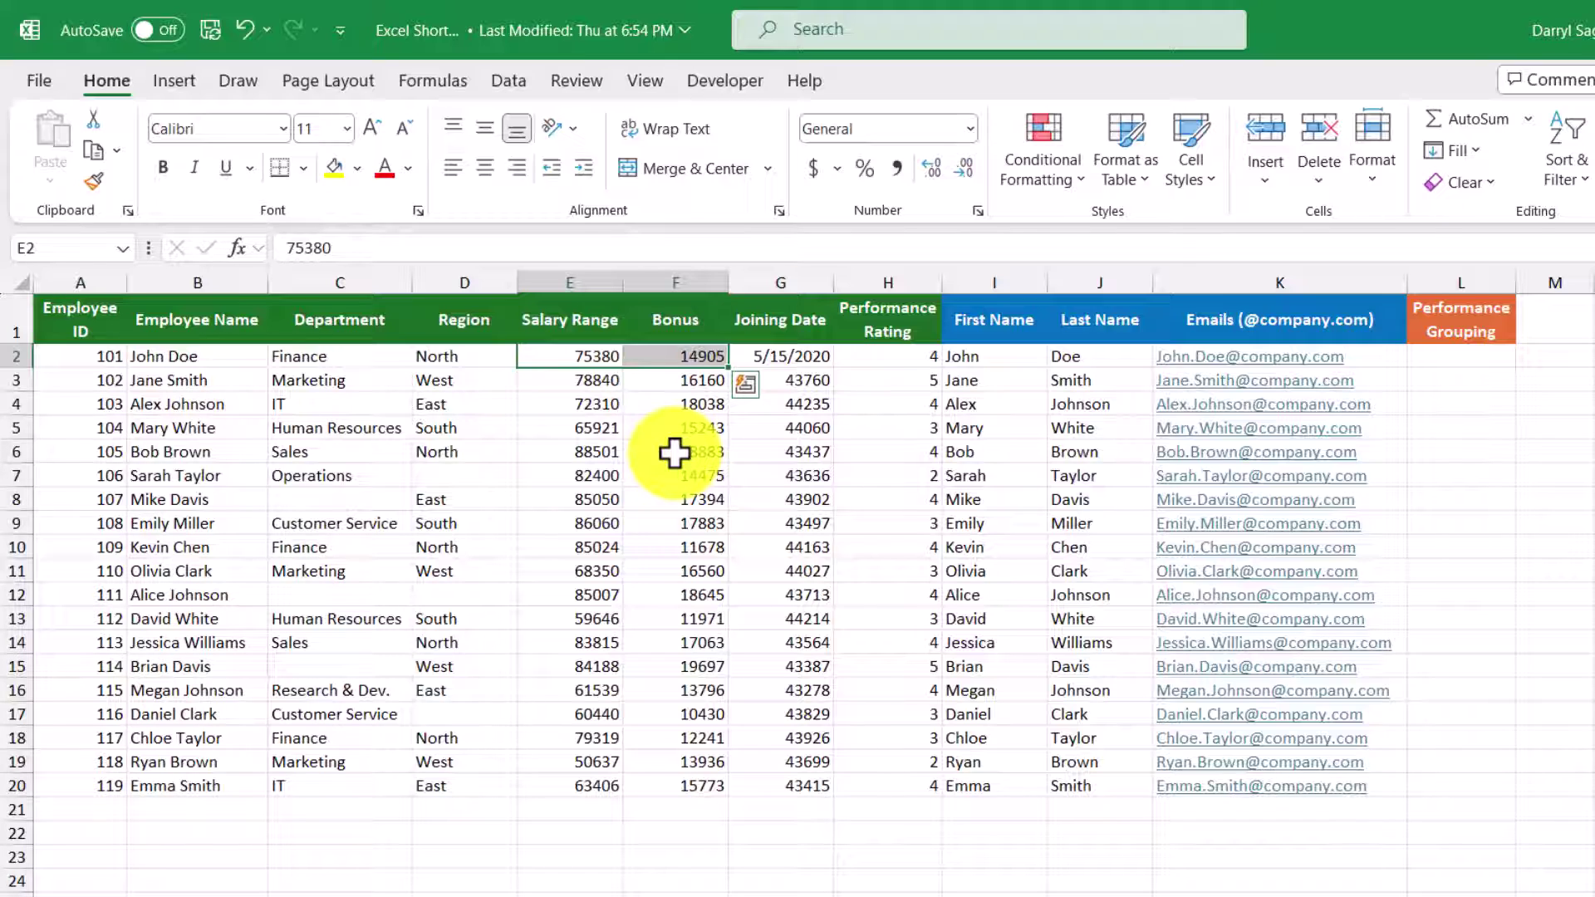
key("ctrl+shift+Down")
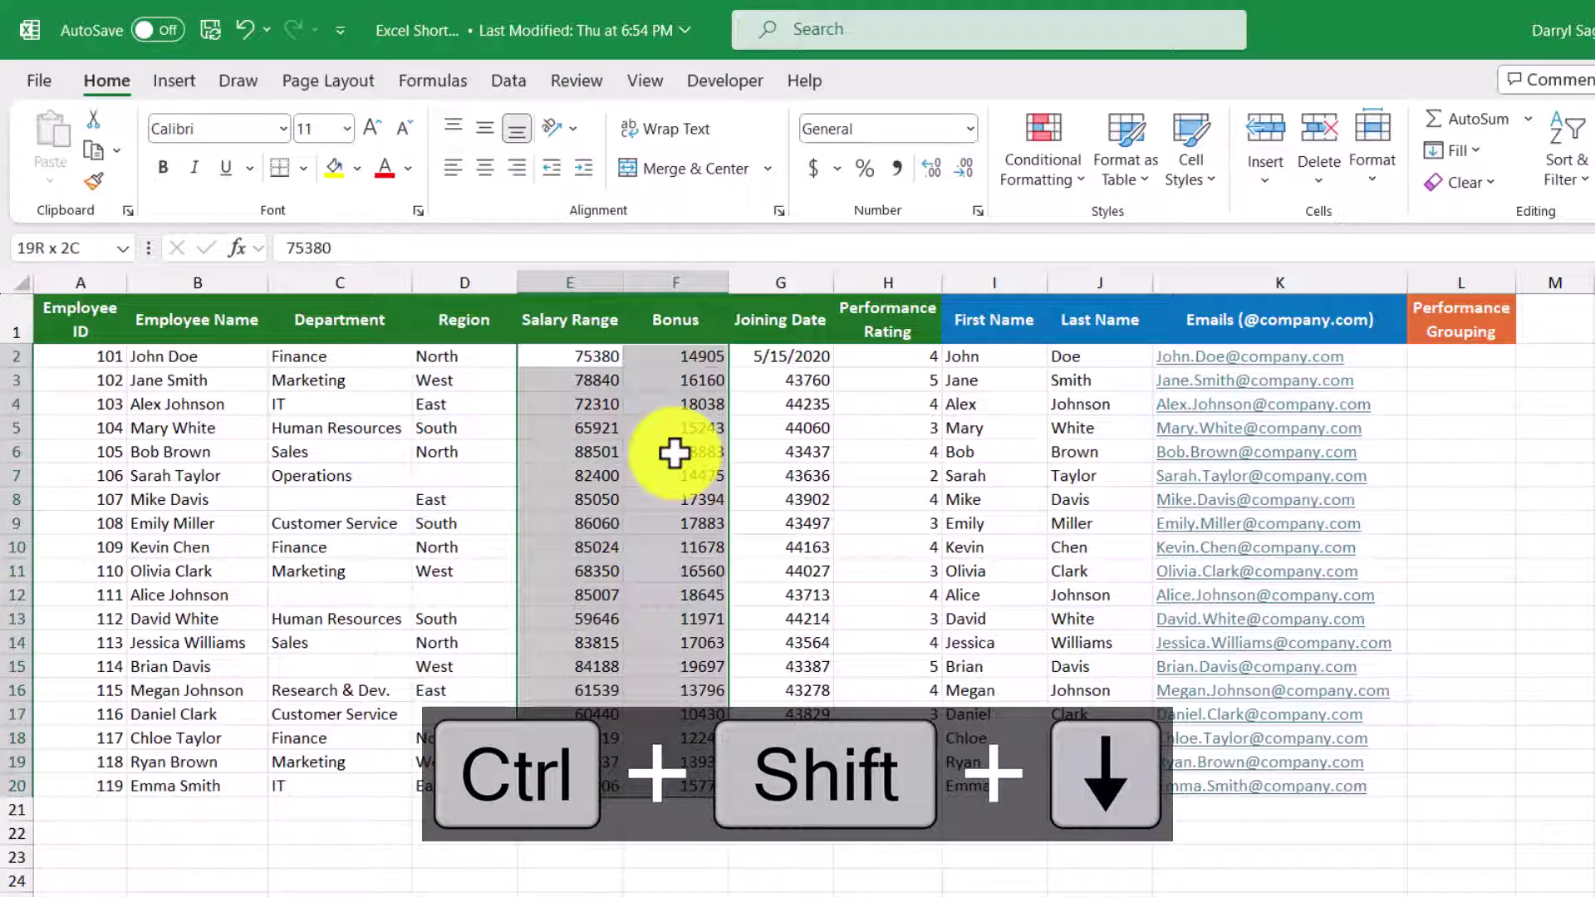
left_click(816, 173)
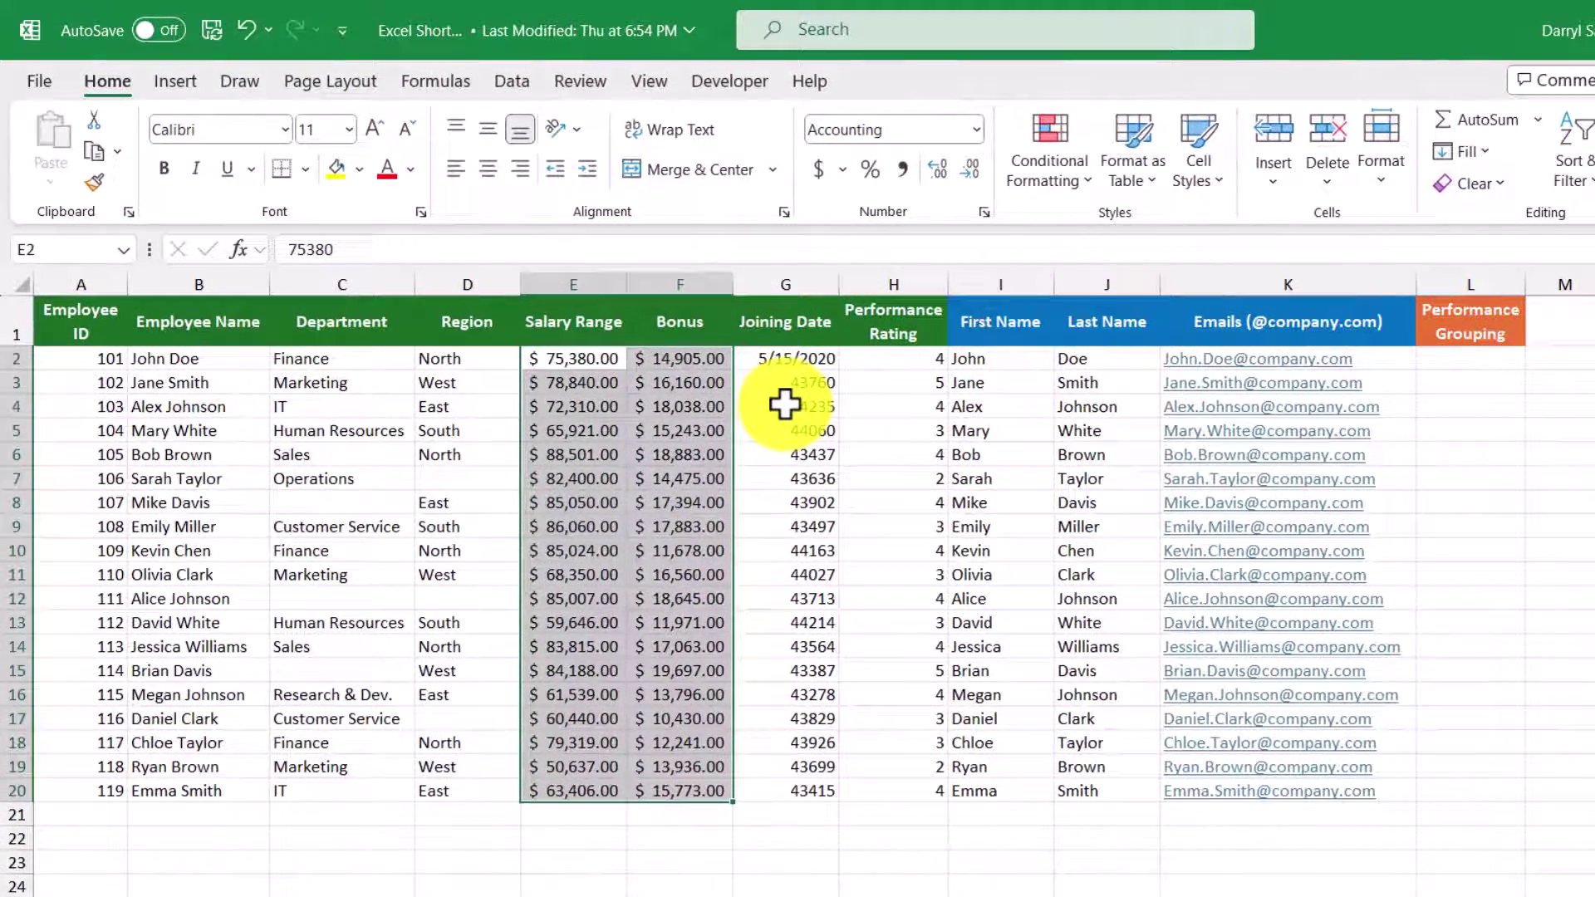
Convert A1:L20 into a table with headers and apply the first Light table style.
left_click(785, 404)
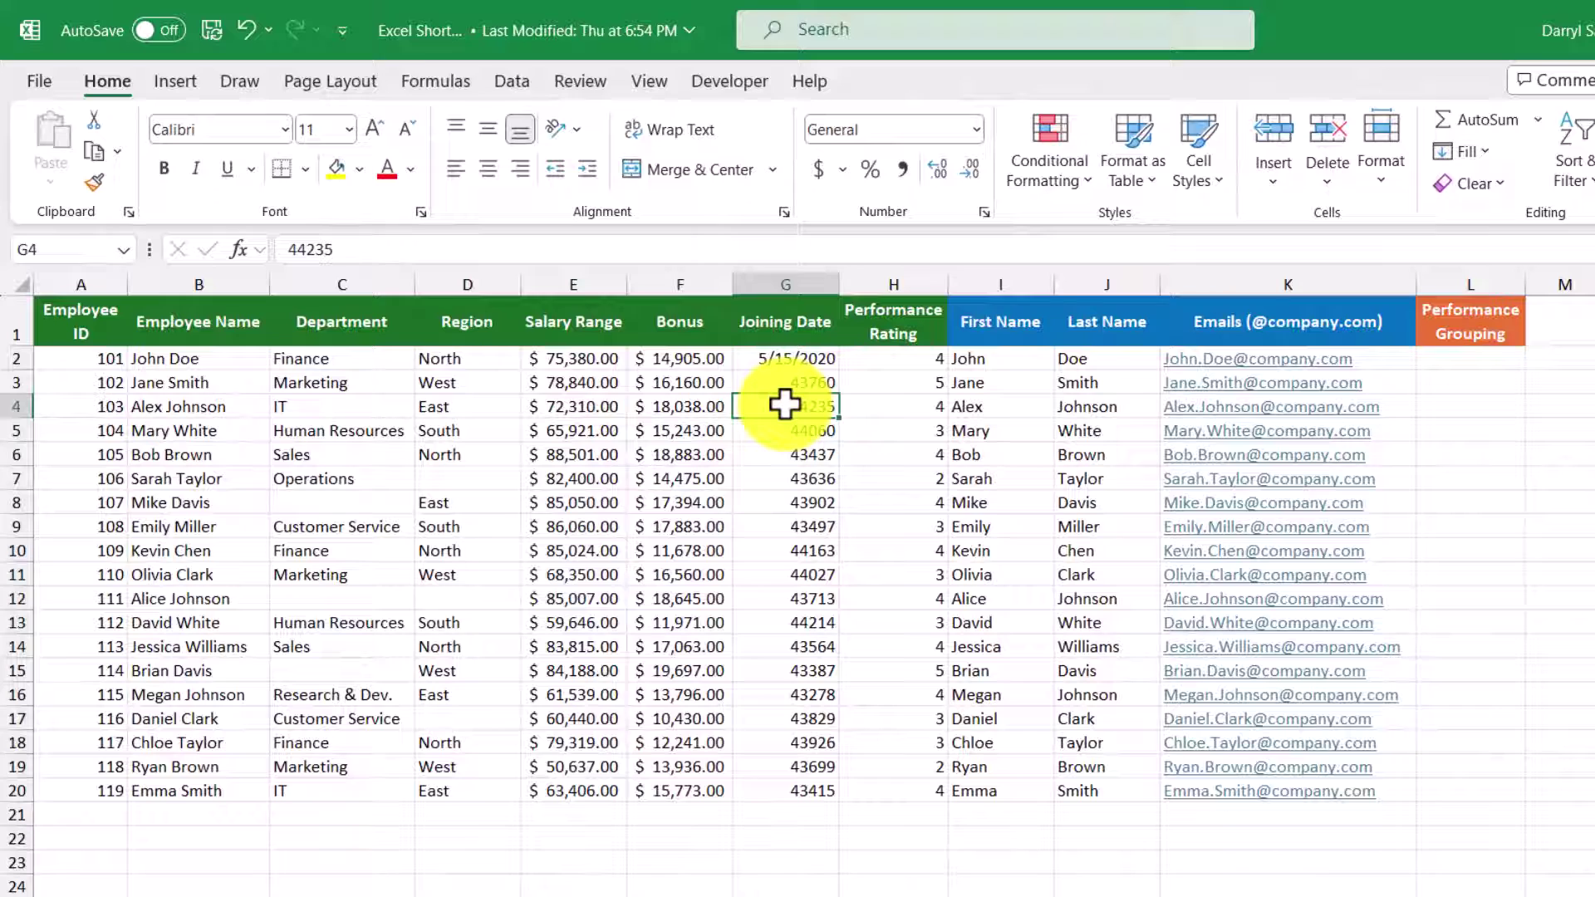
key("ctrl+t")
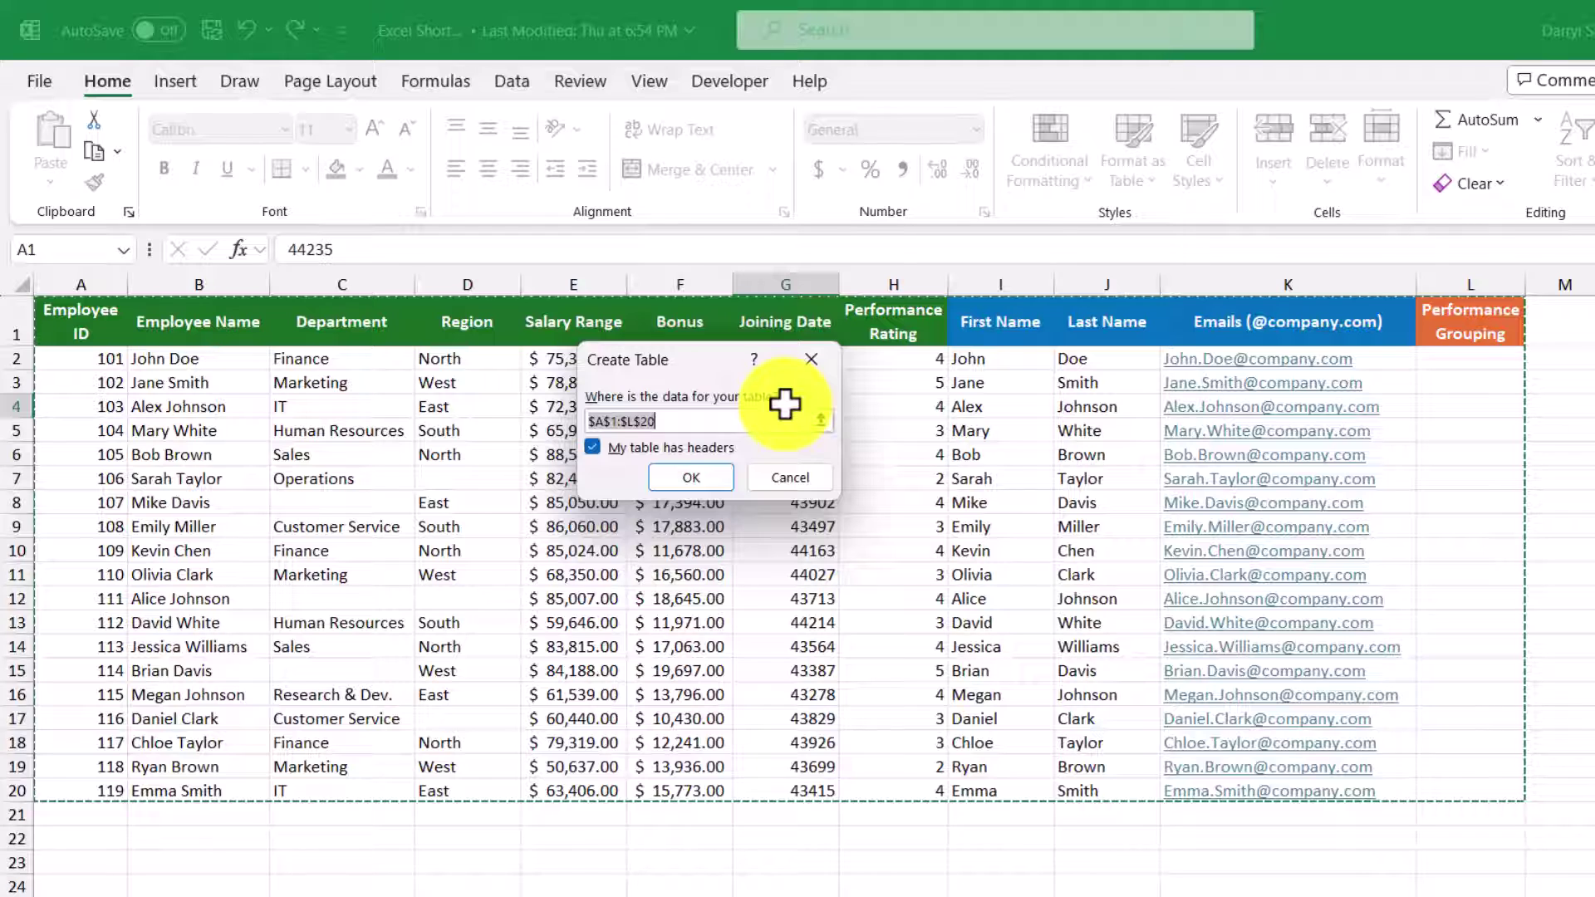
left_click(720, 477)
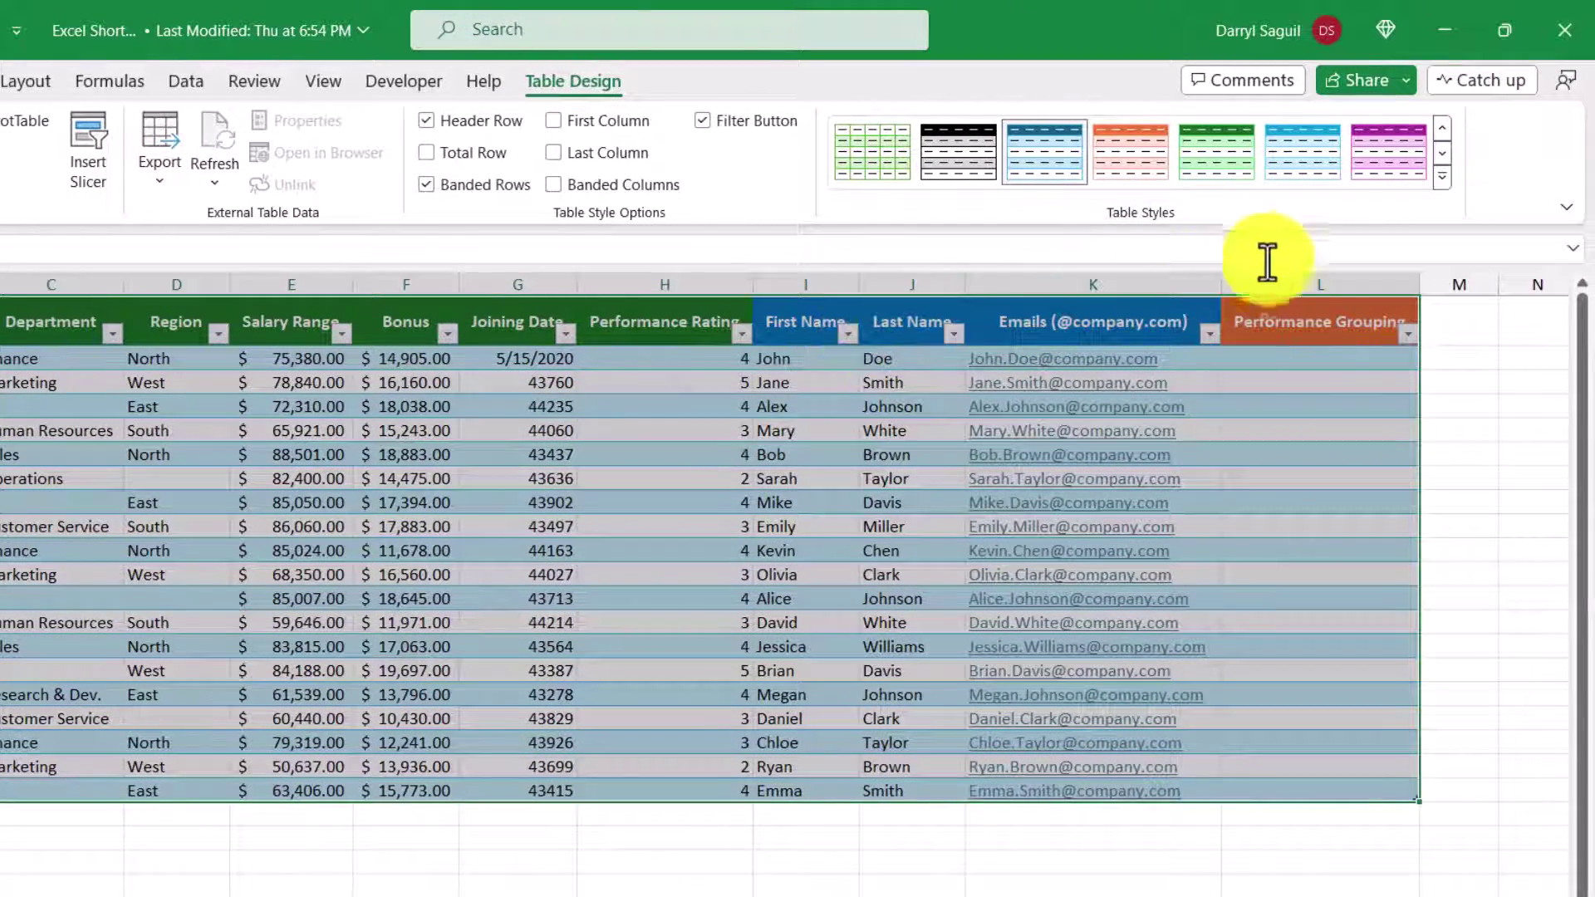
left_click(1443, 177)
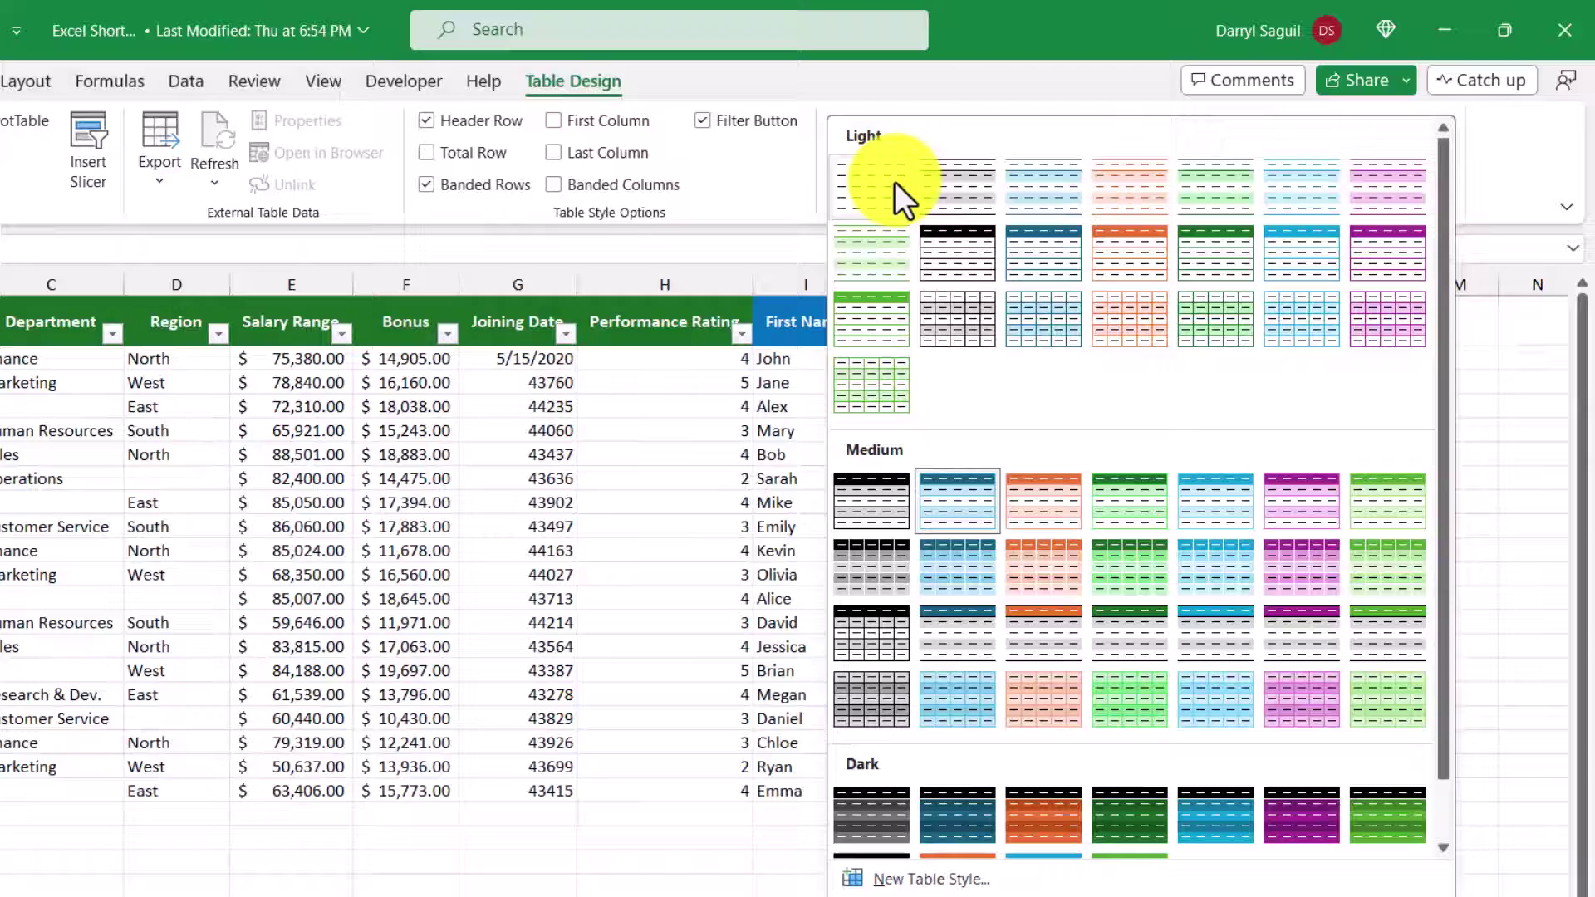
left_click(891, 182)
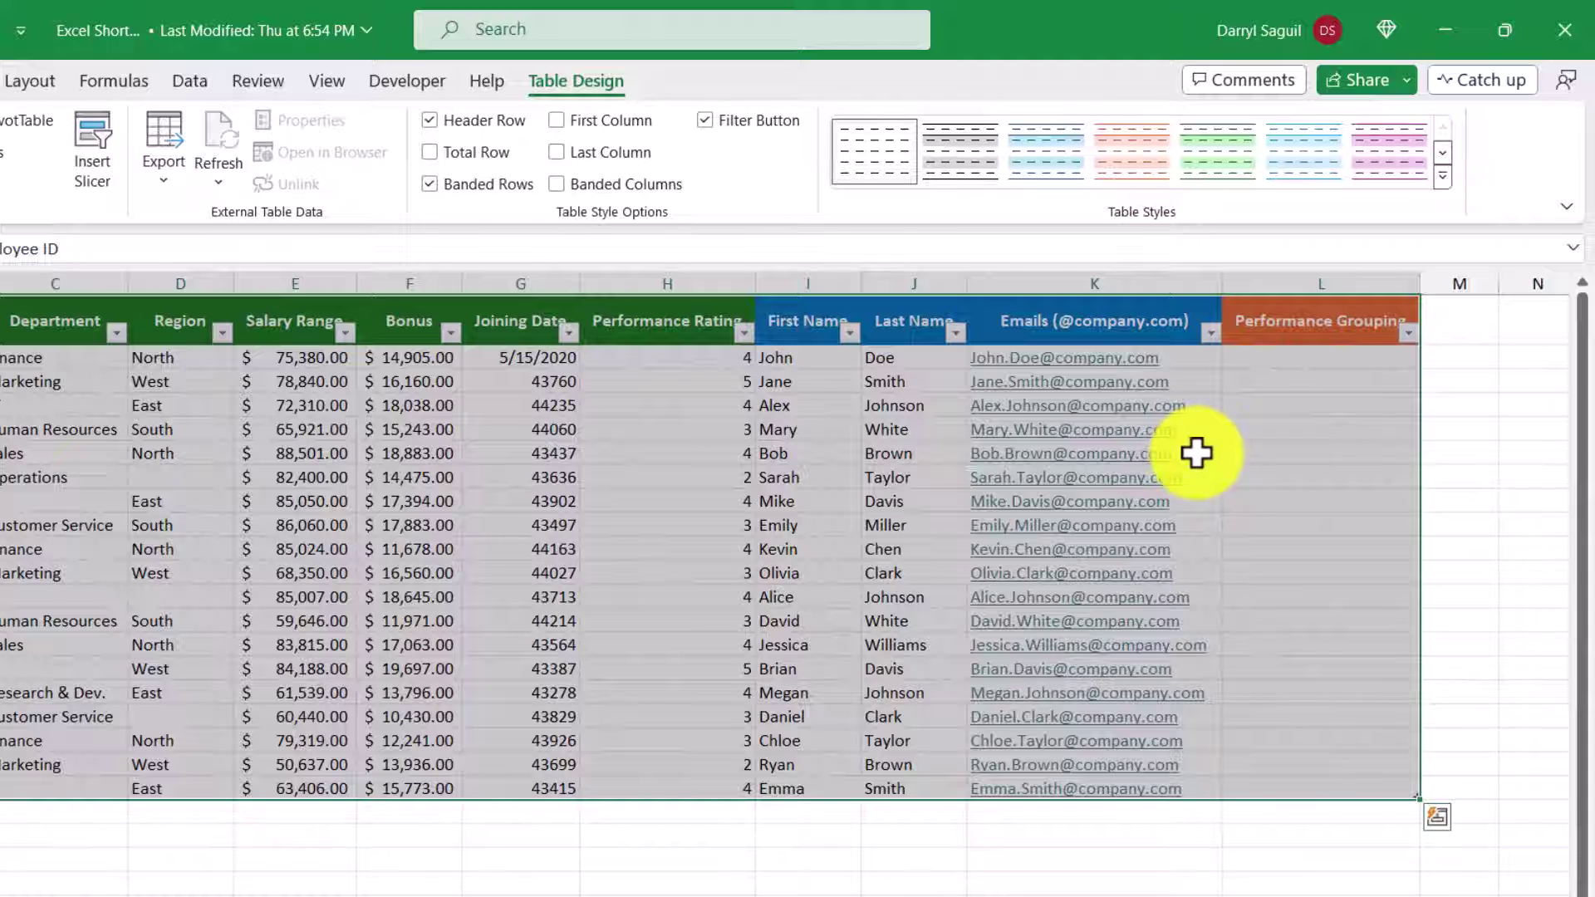
Enter =IF(H2>=4,"High Performer","Standard") in L2 so it fills the whole column.
left_click(1301, 357)
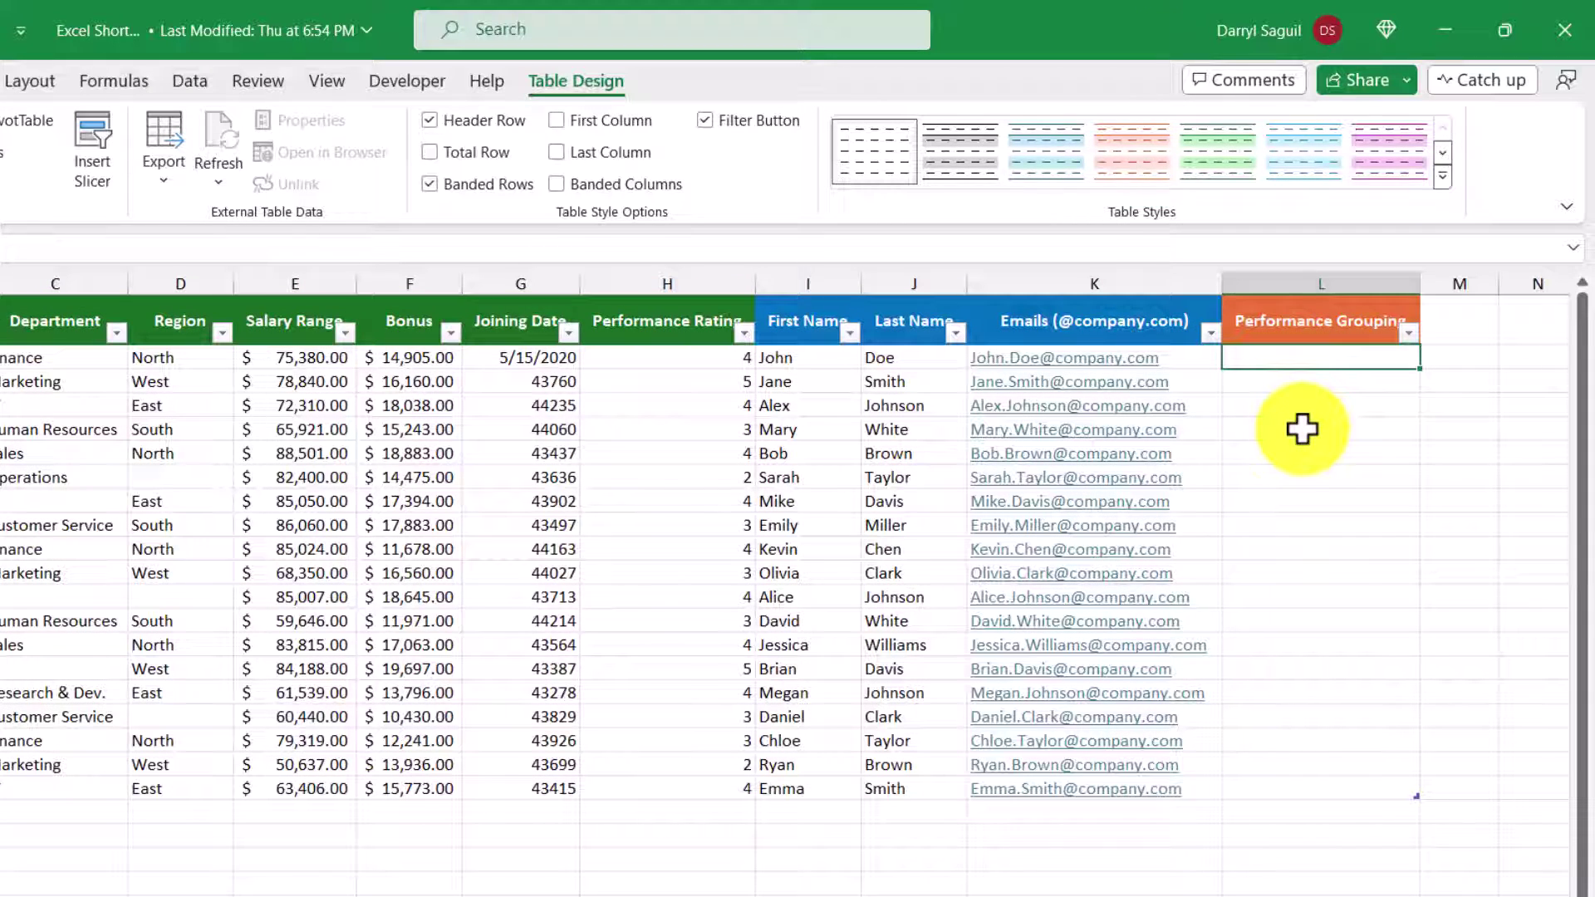
type("=if")
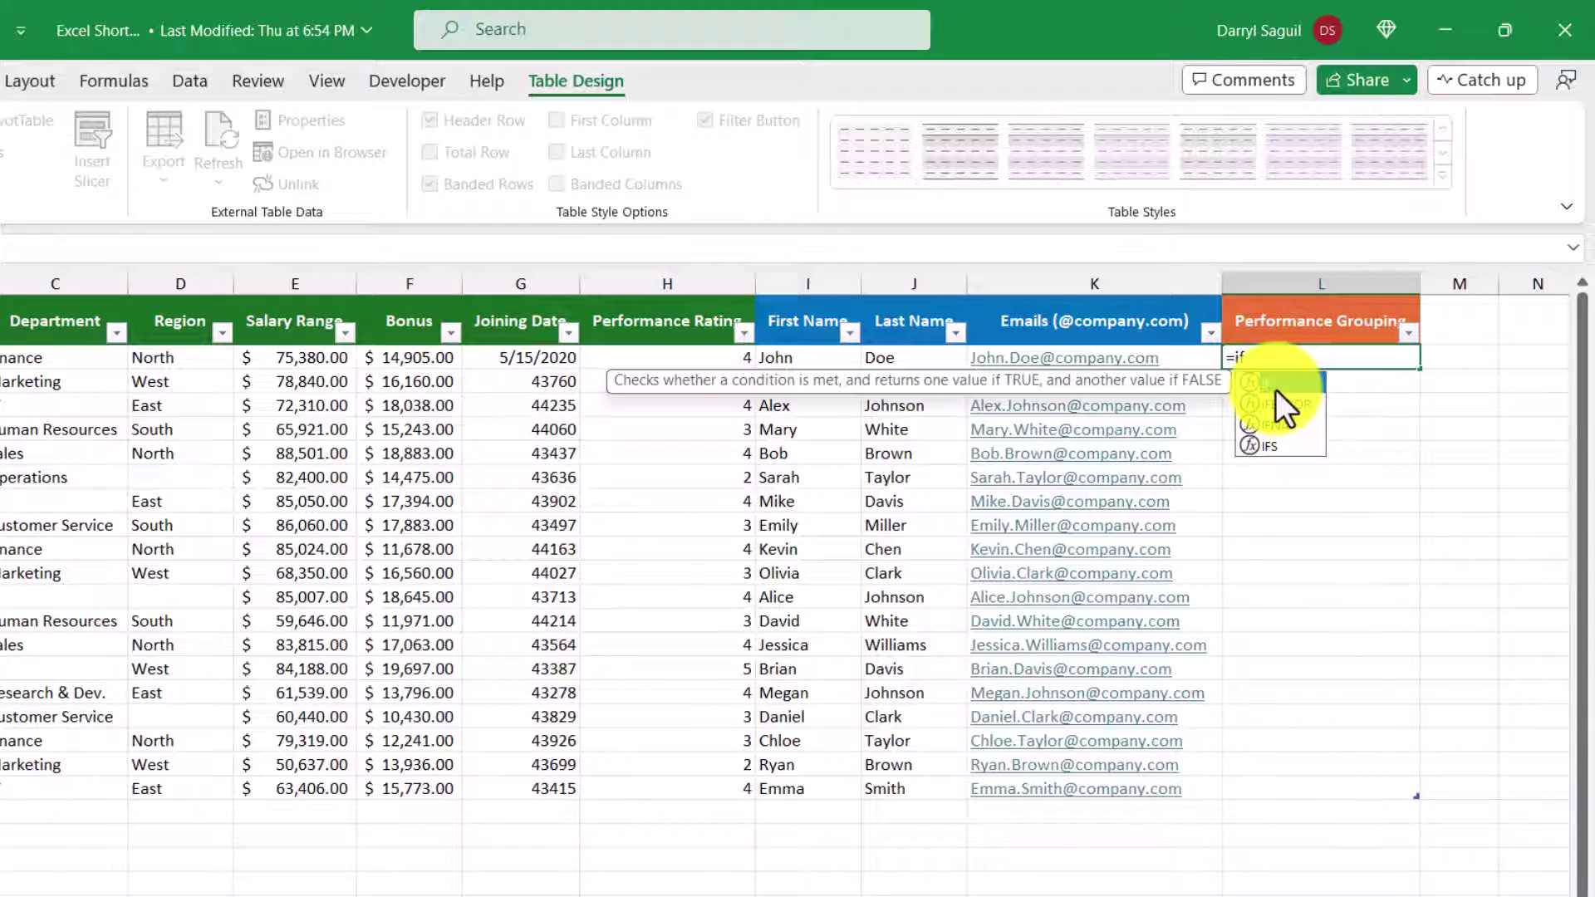
key("Tab")
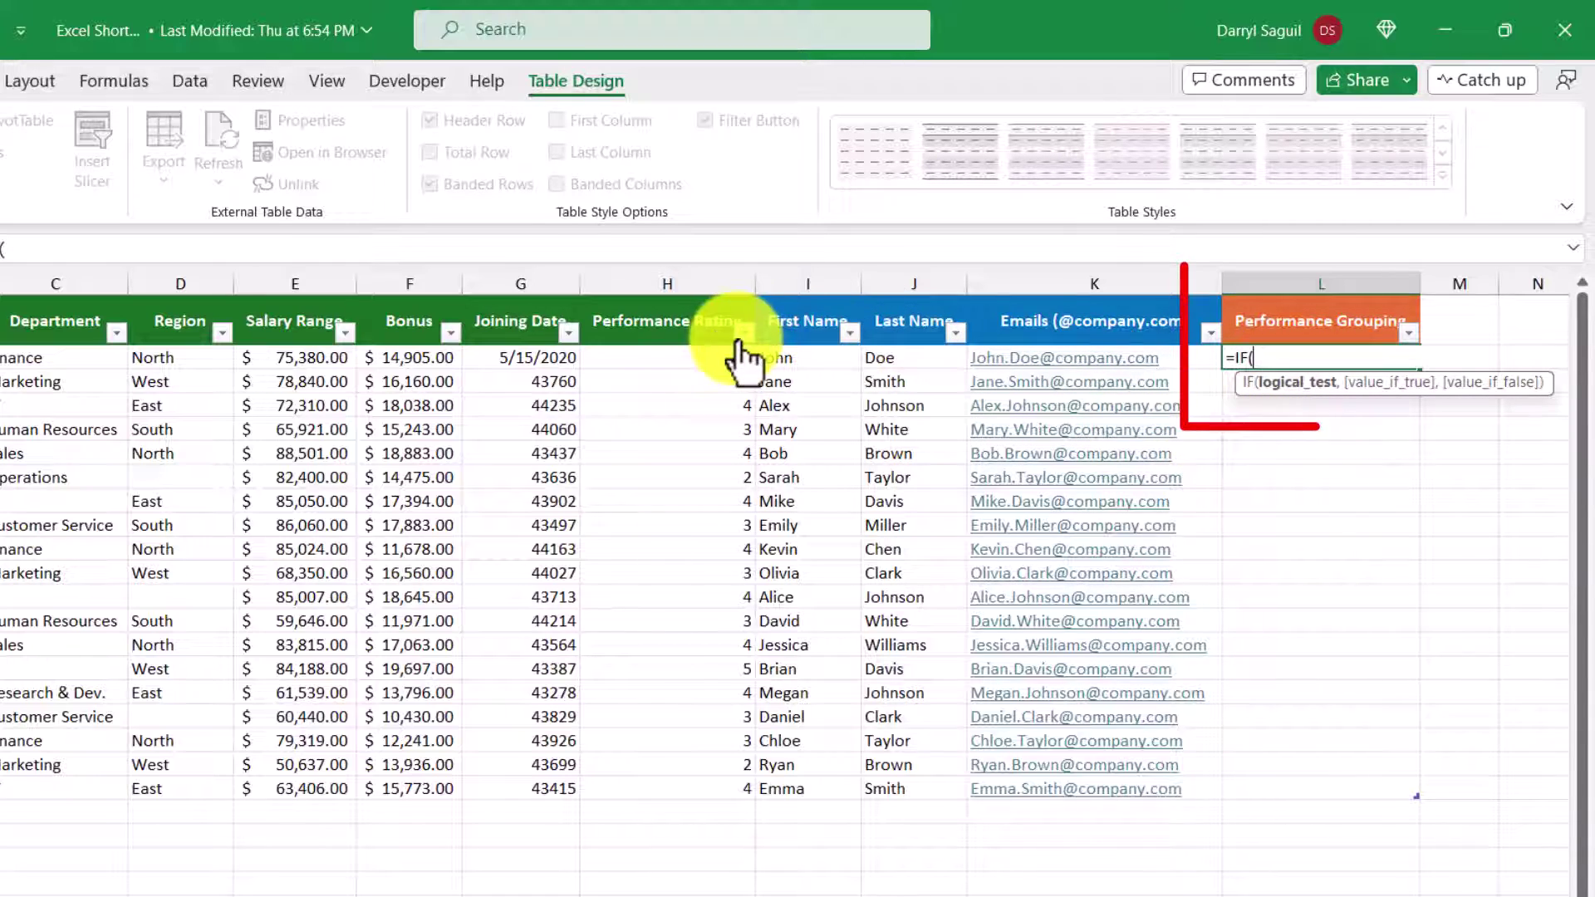
left_click(690, 357)
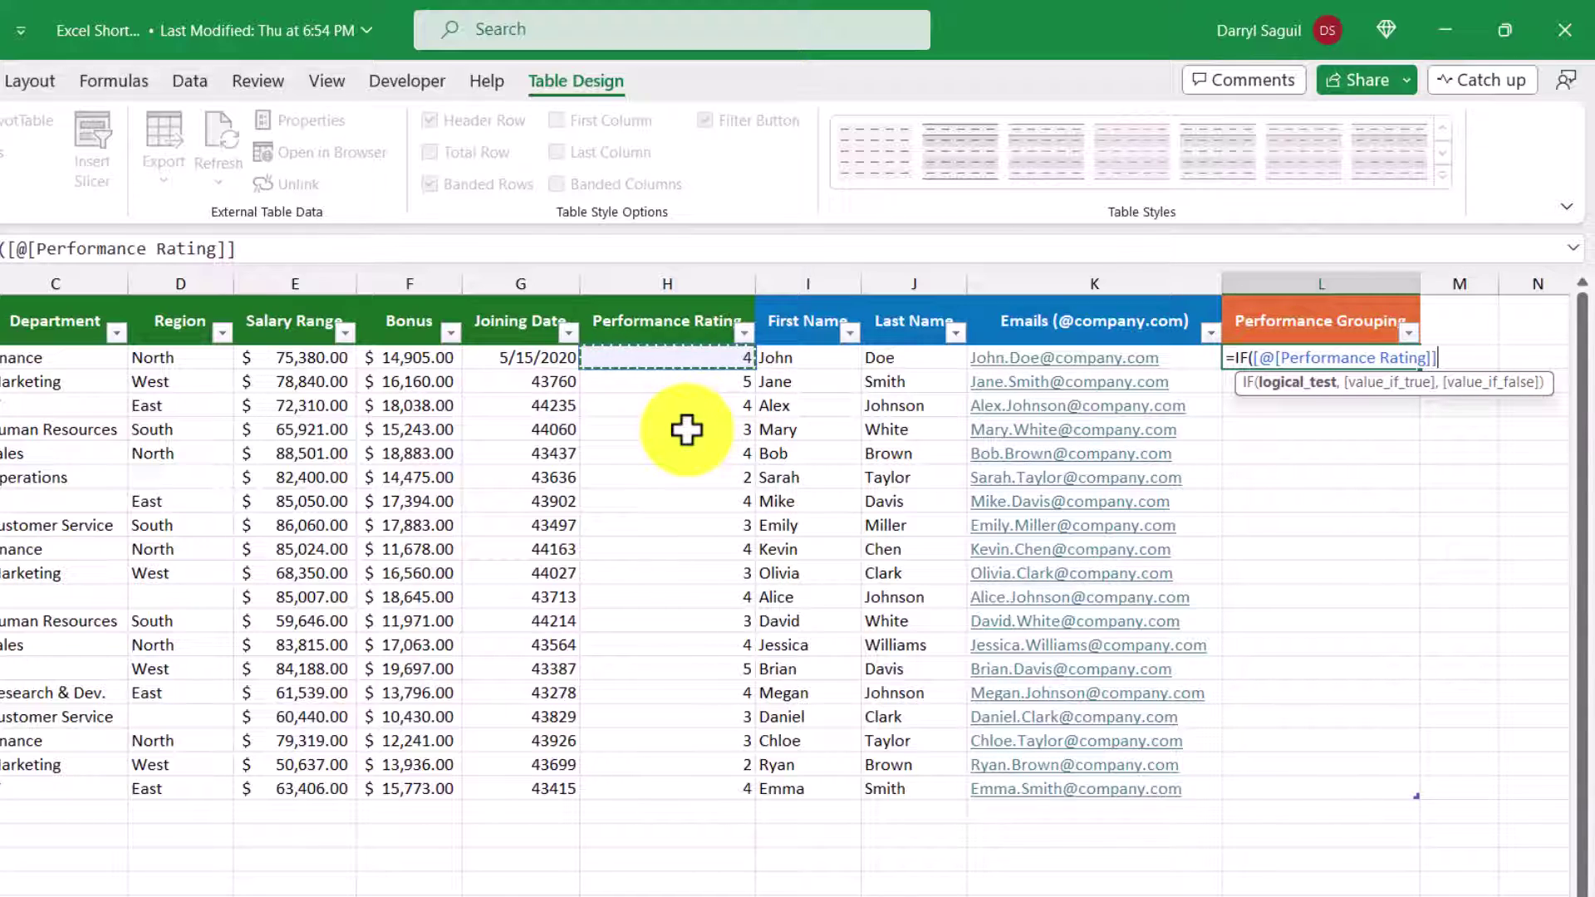
type(">=4")
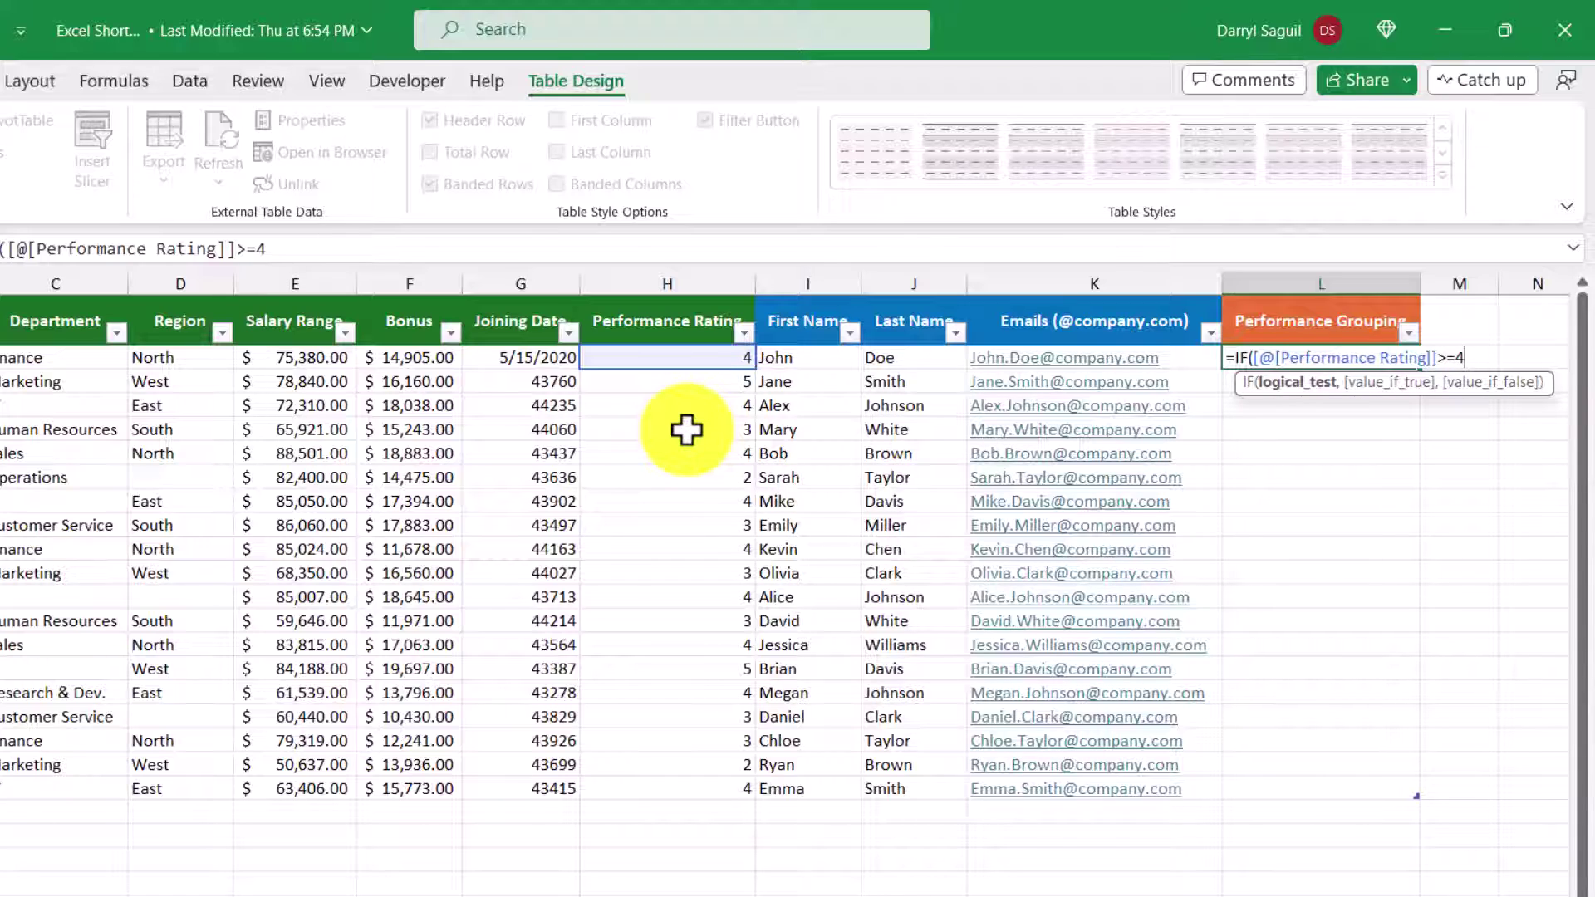
type(",\"H")
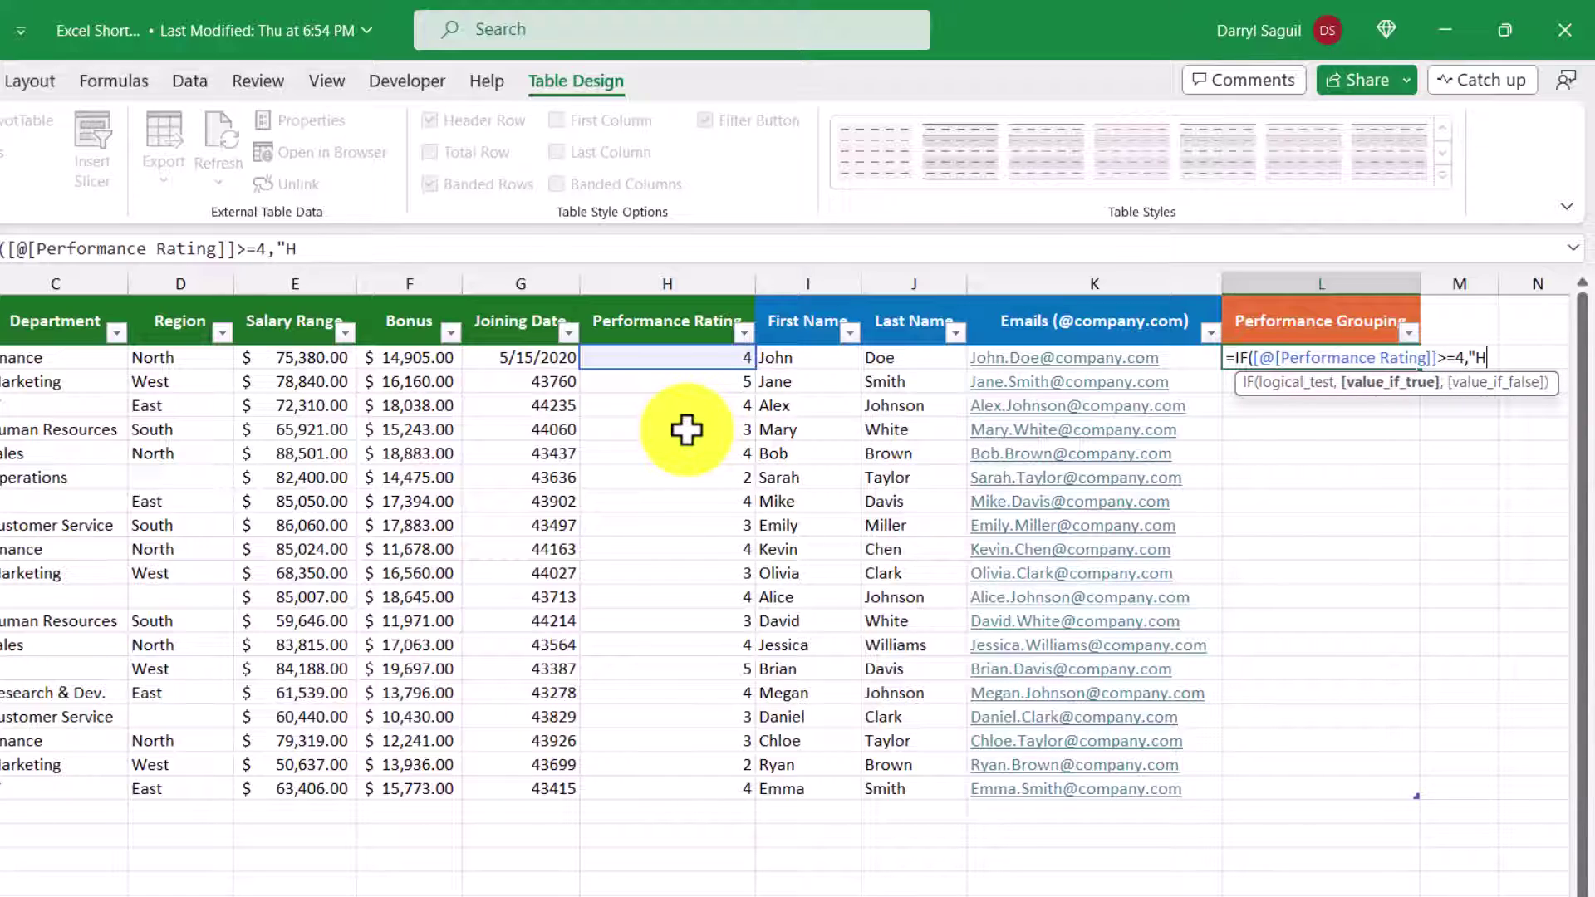
type("igh Perof")
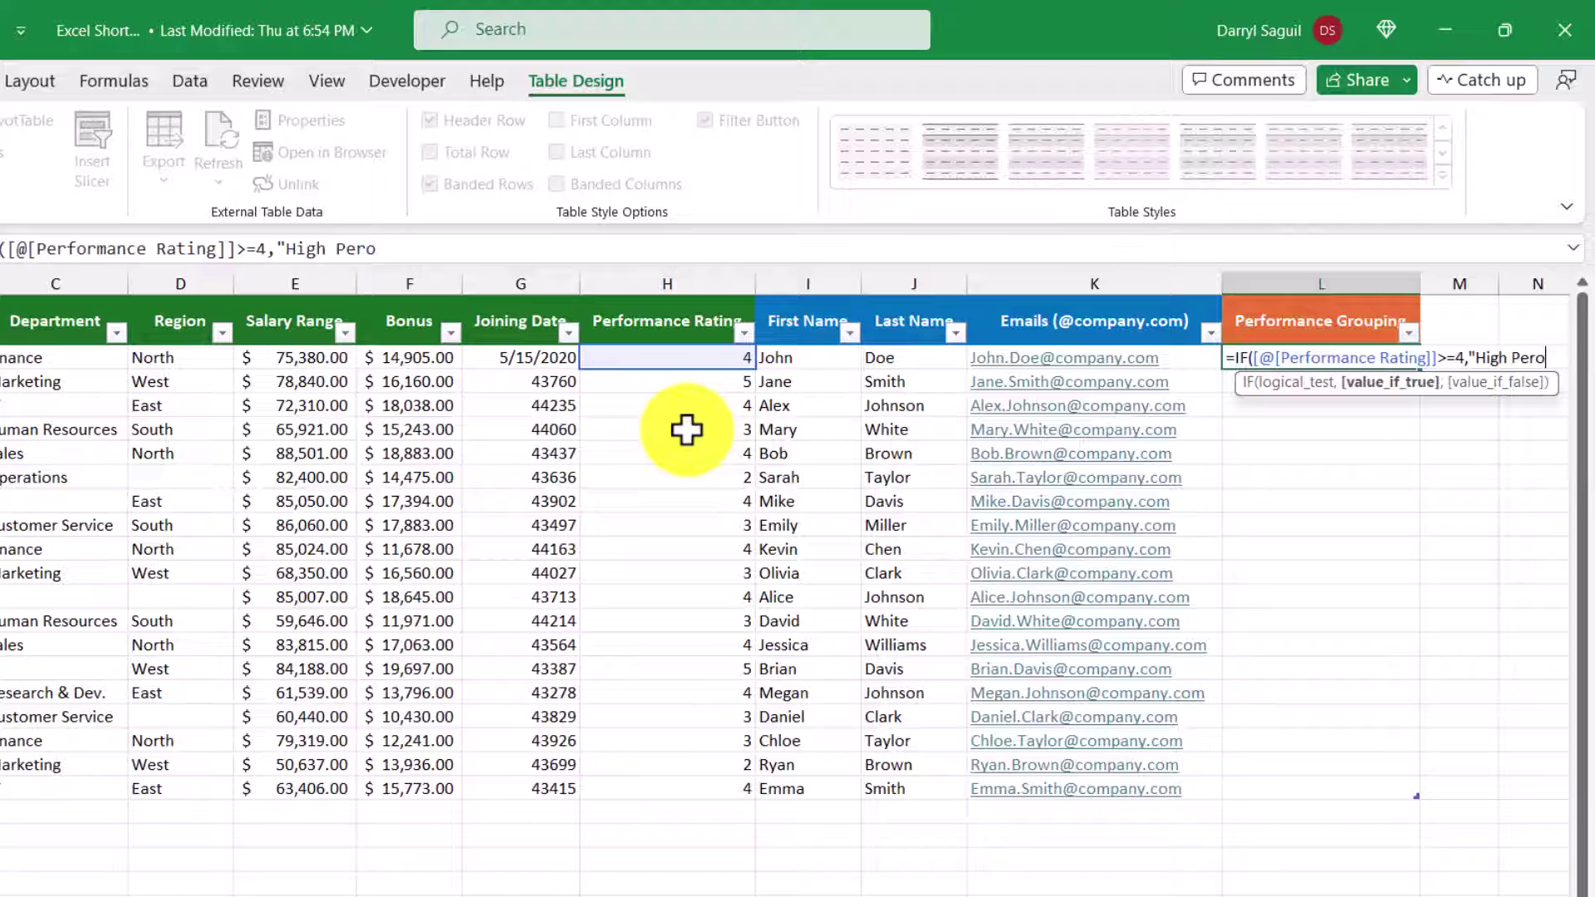
key("BackSpace")
key("BackSpace")
type("former\",")
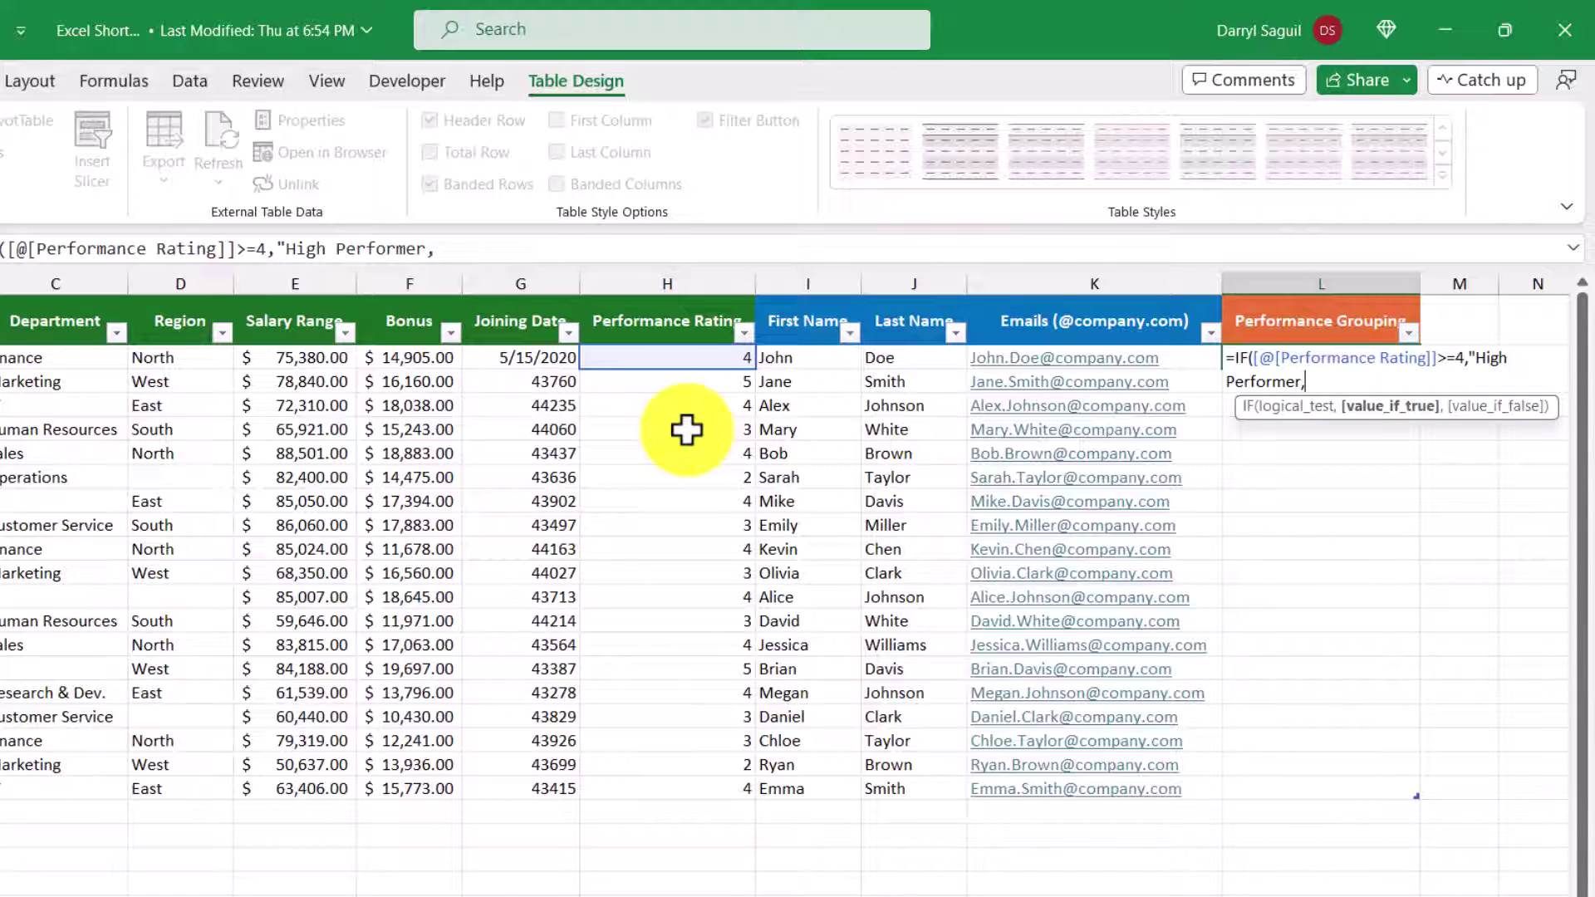
key("BackSpace")
type("\",\"S")
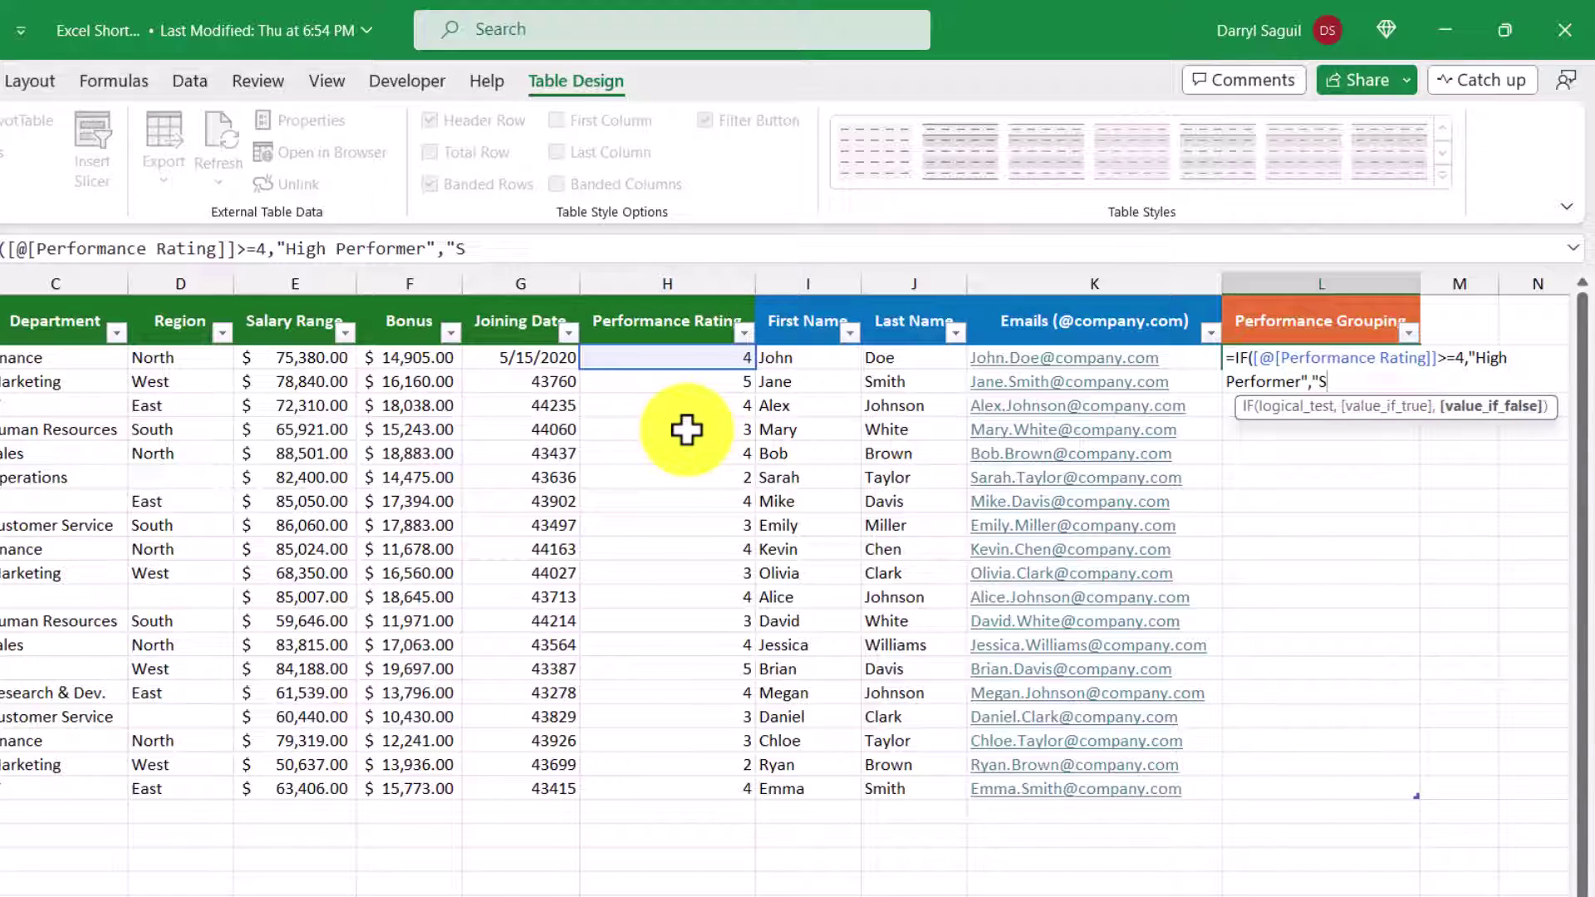
type("tandard\"")
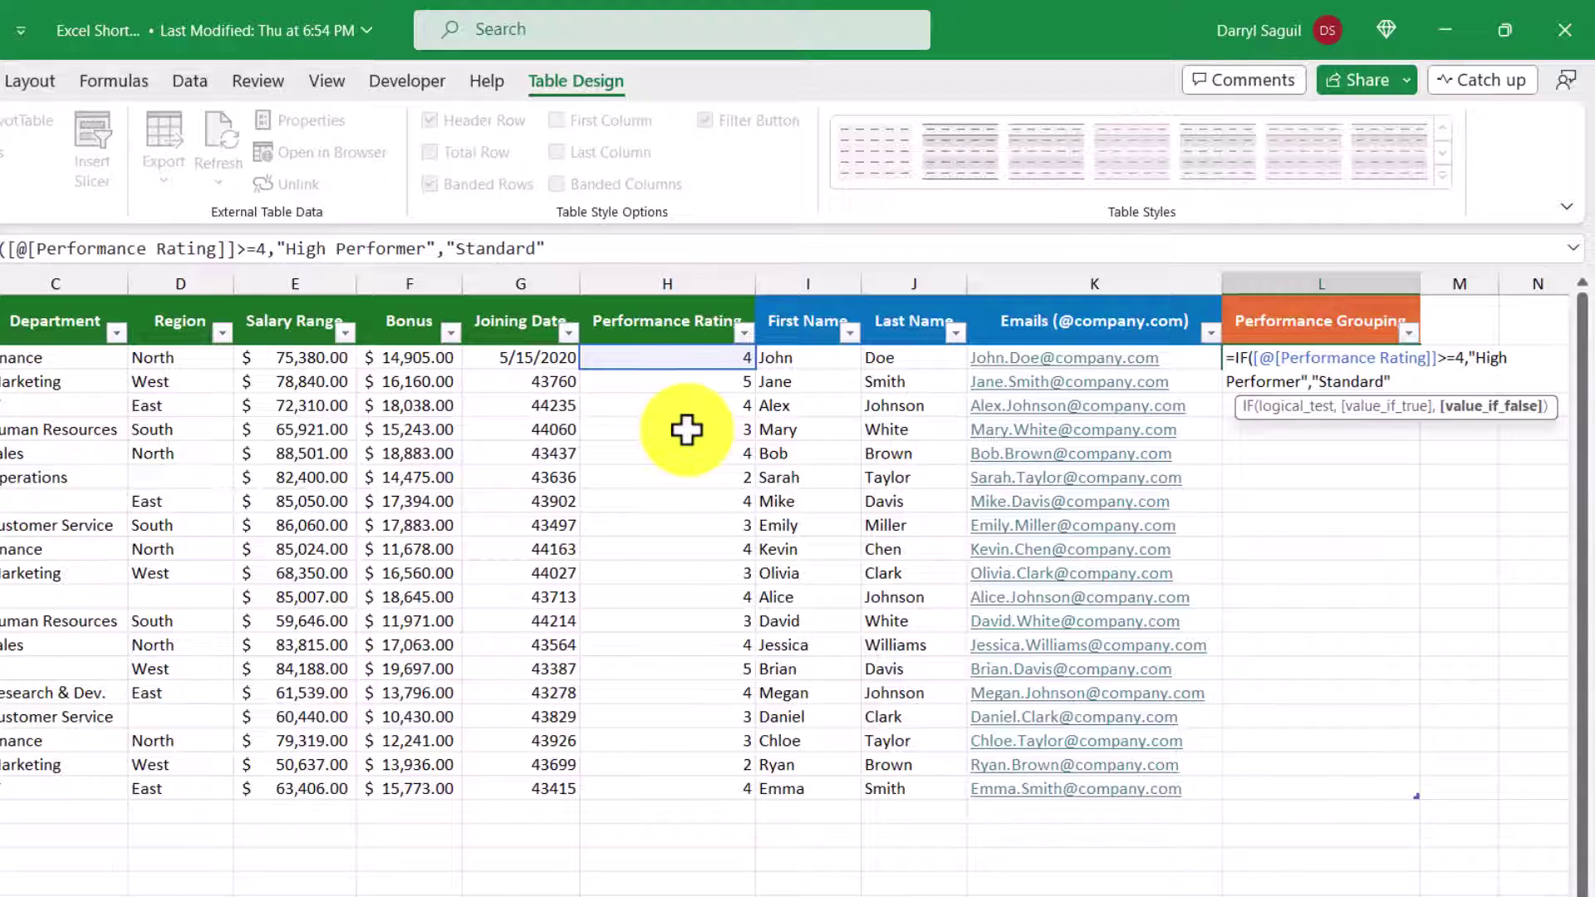
type(")")
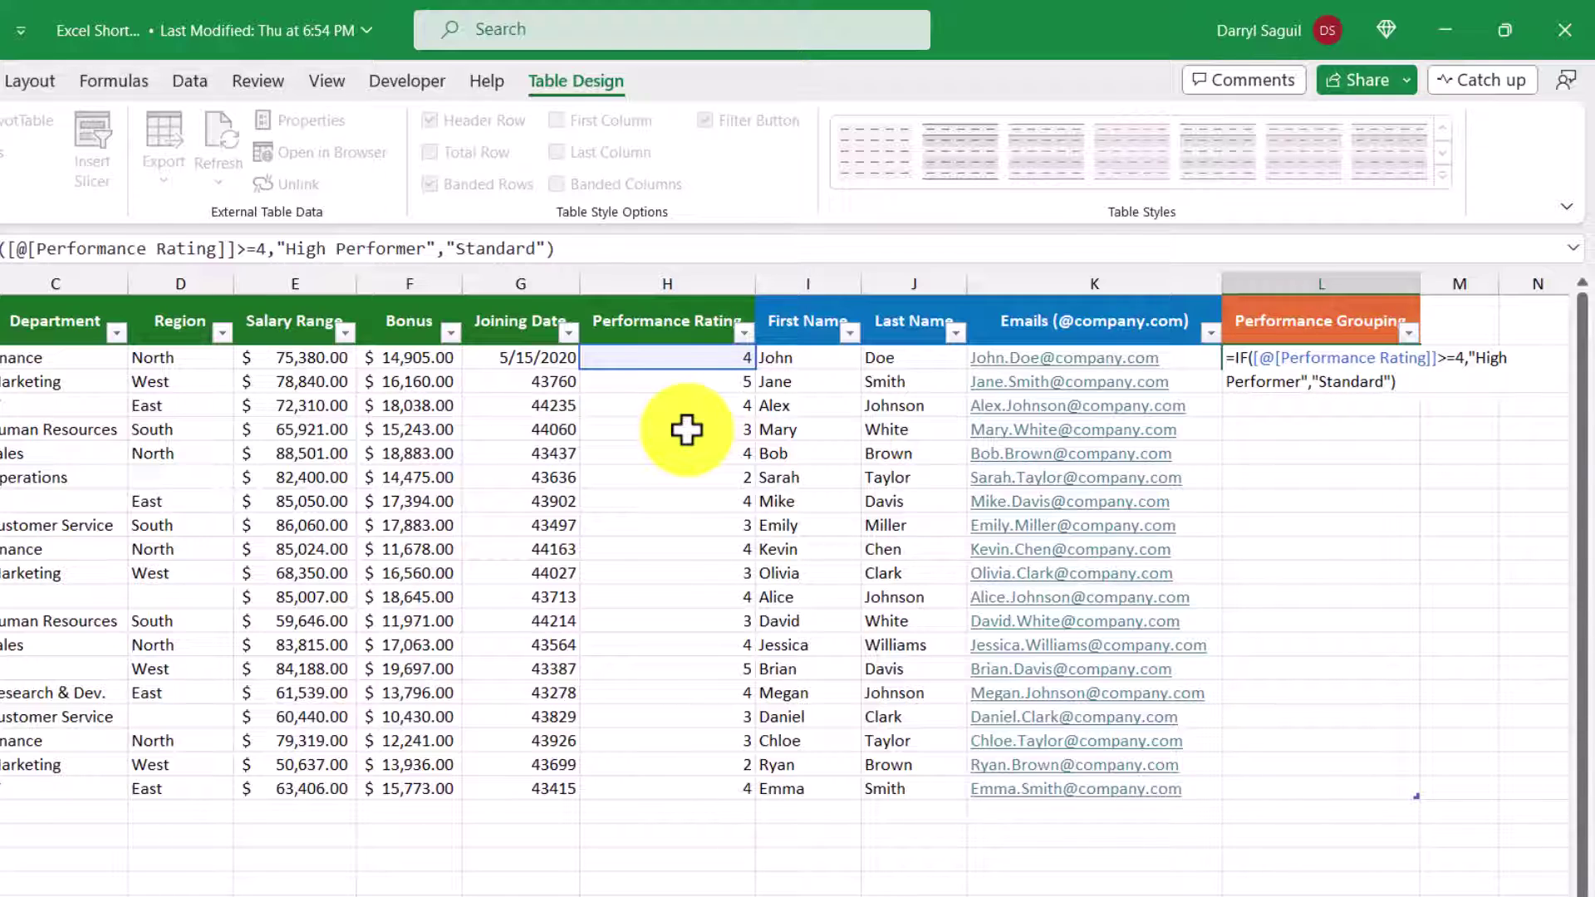
key("Return")
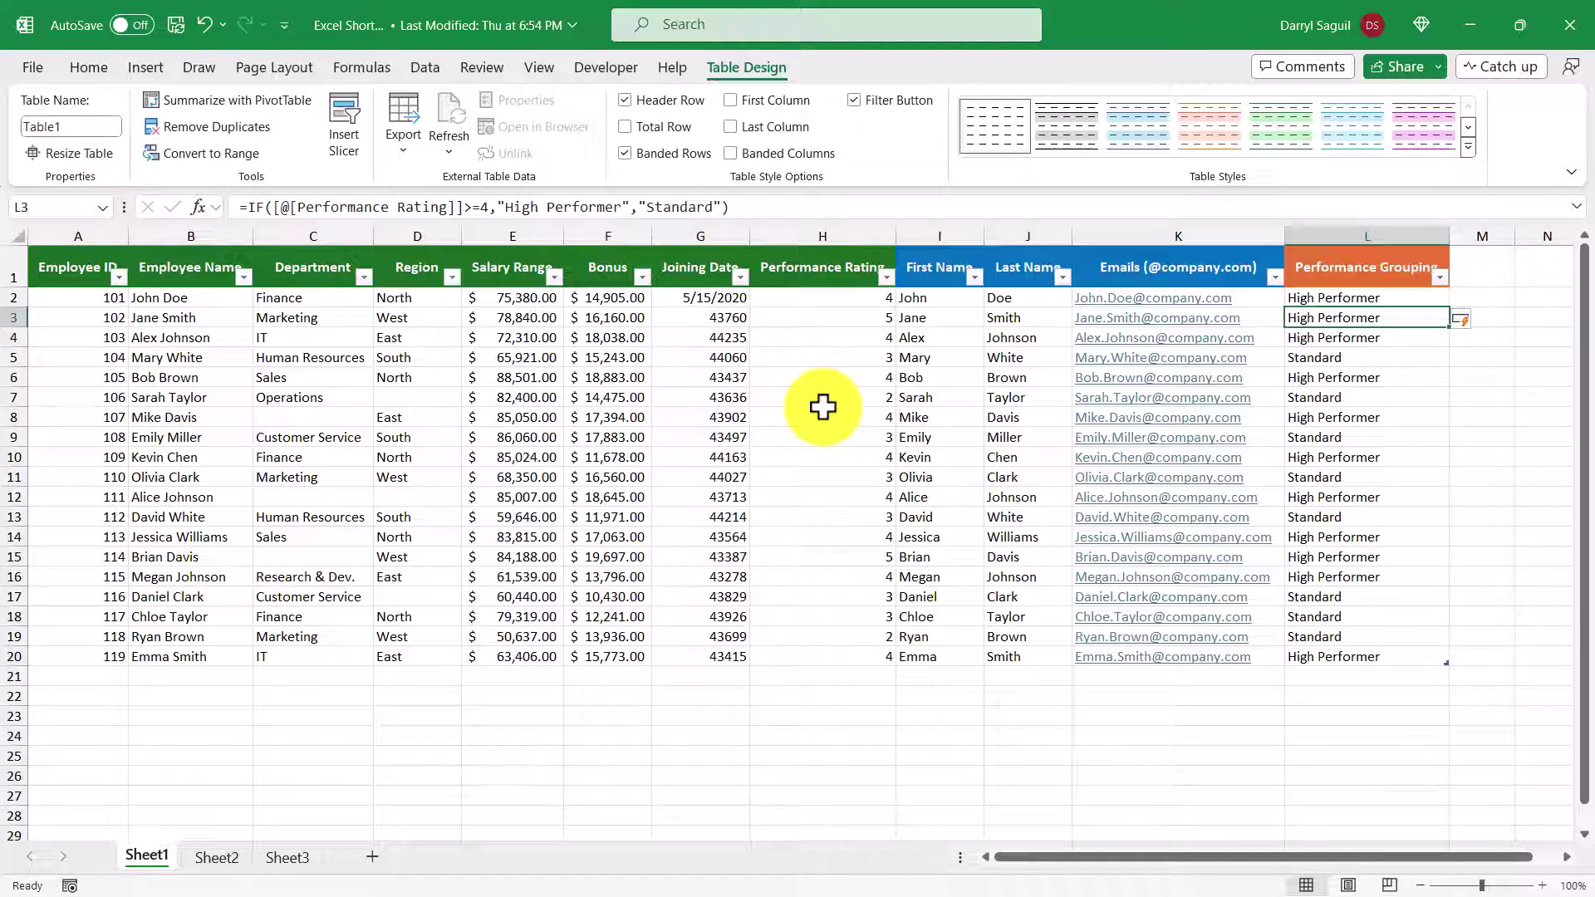
Select the table's blank cells via Go To Special > Blanks and fill them yellow.
key("alt+h")
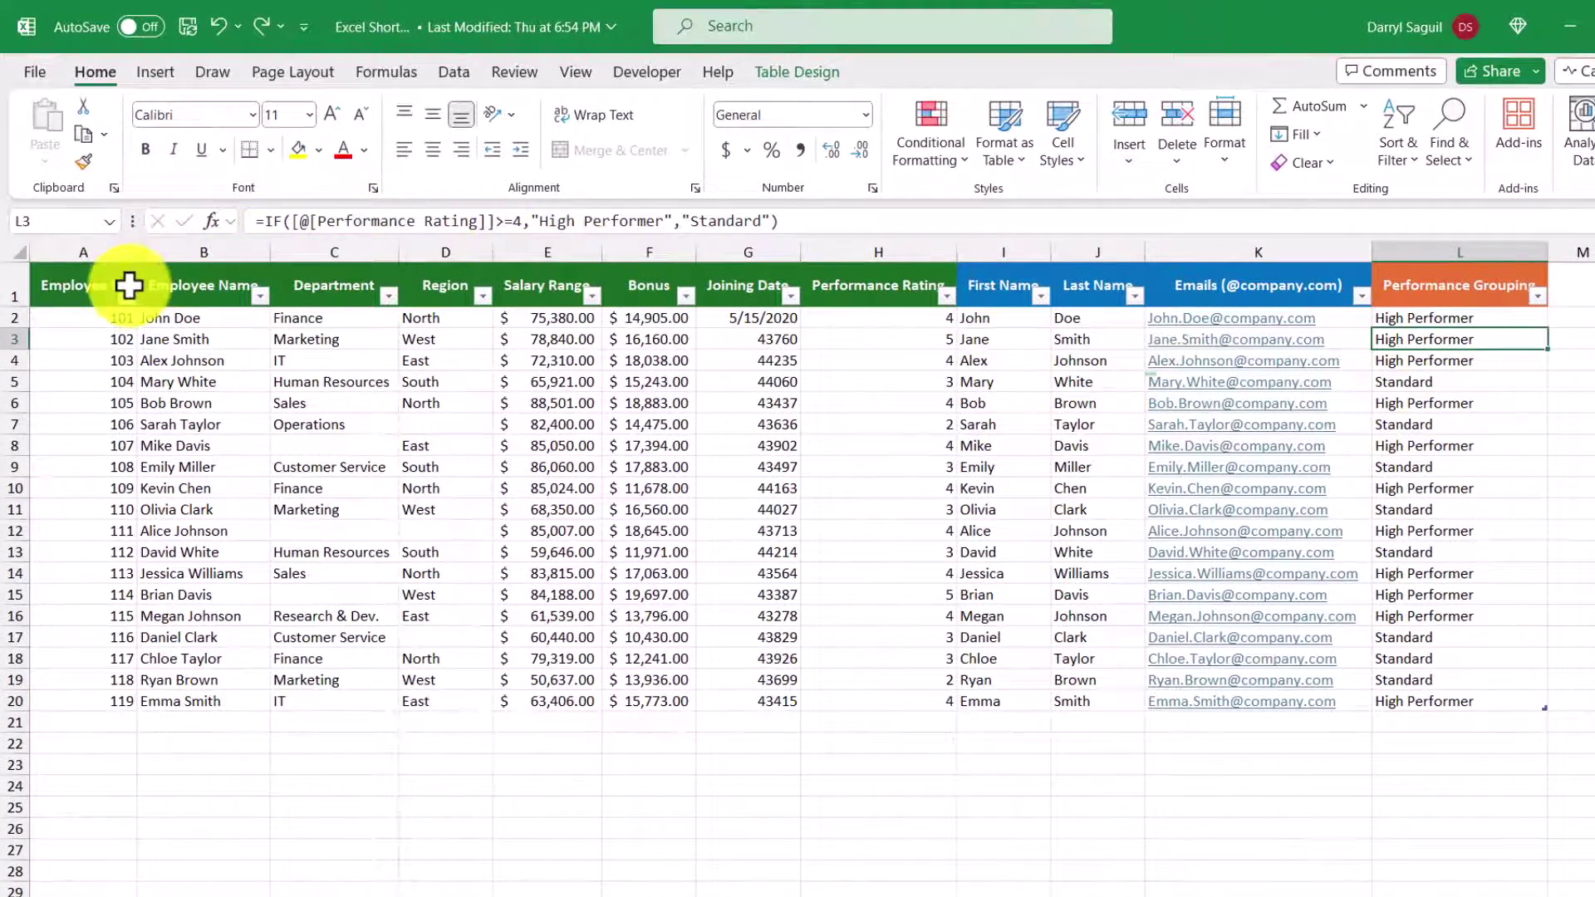
left_click_drag(108, 287, 1471, 698)
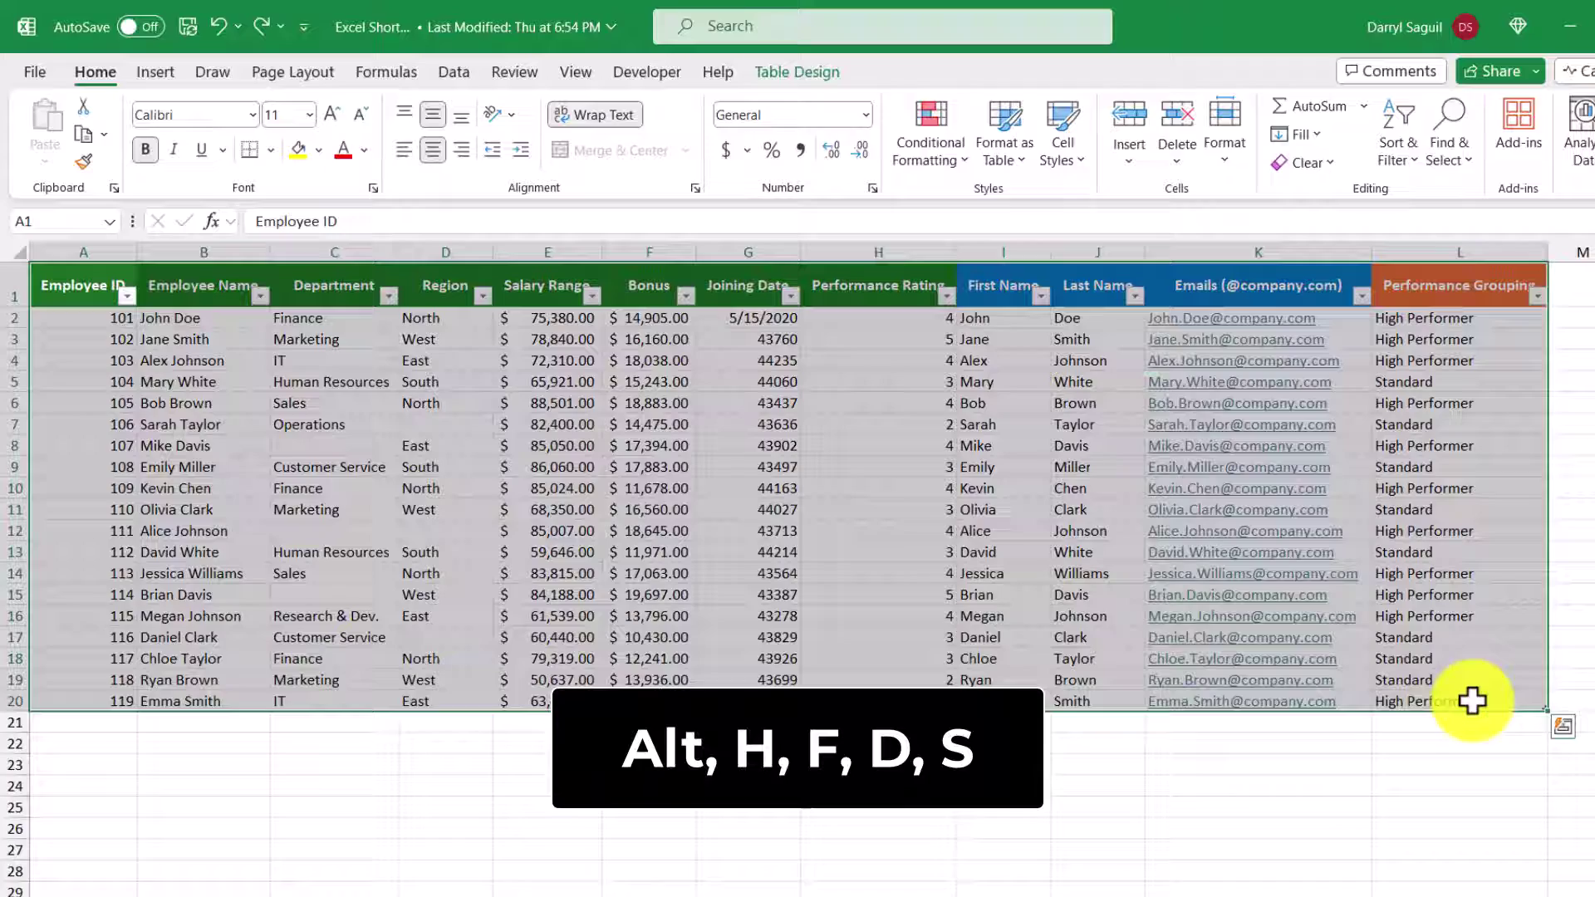
key("alt+h")
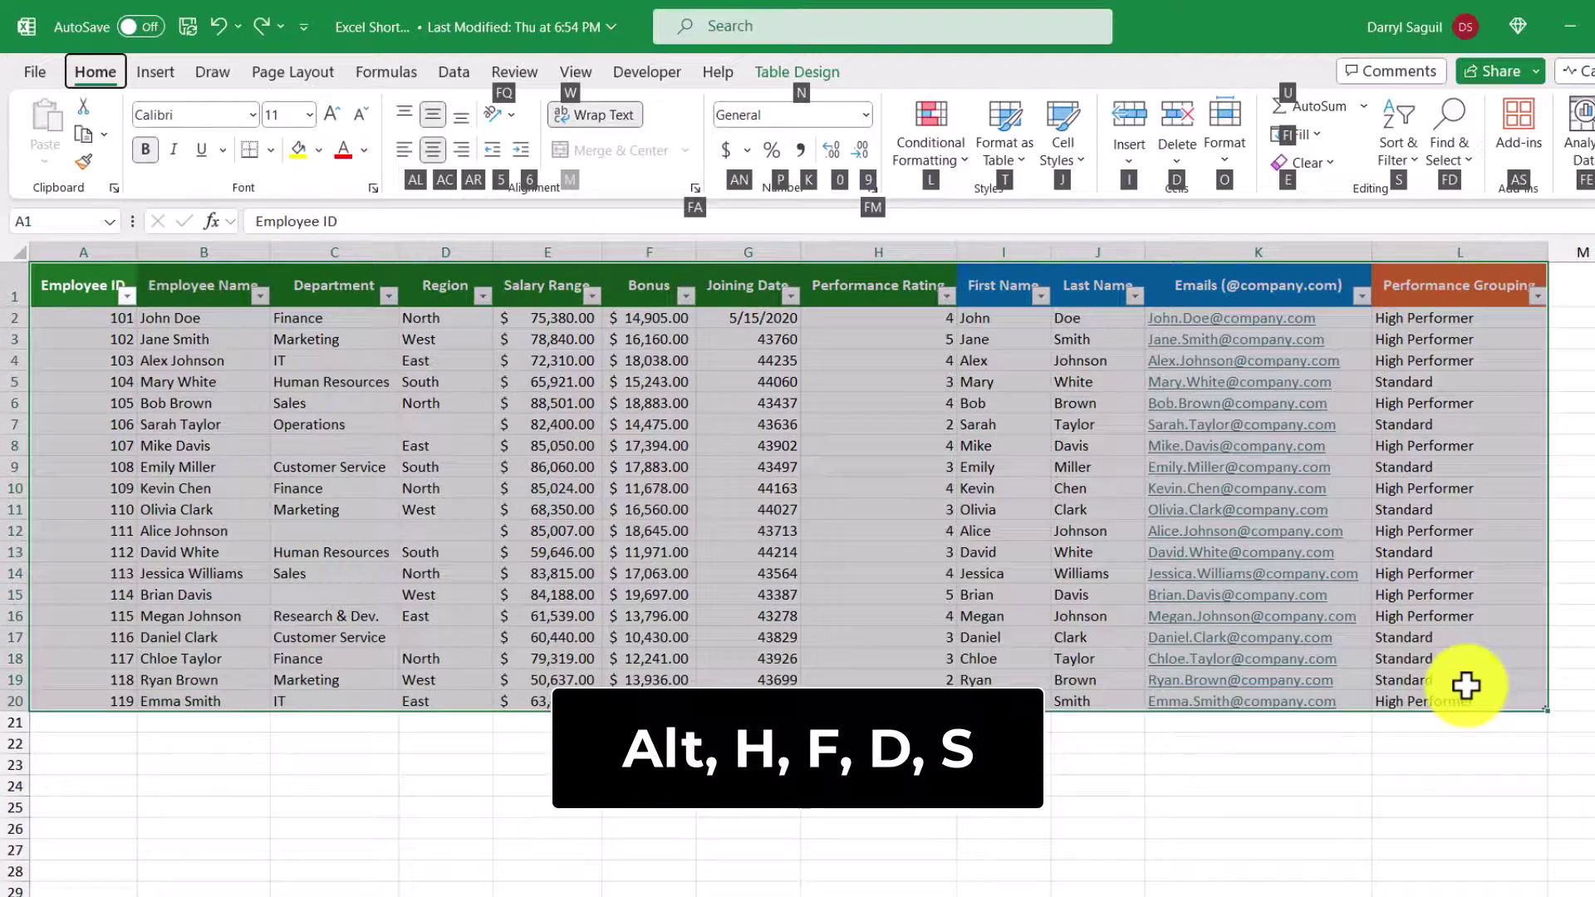
key("f")
key("d")
key("s")
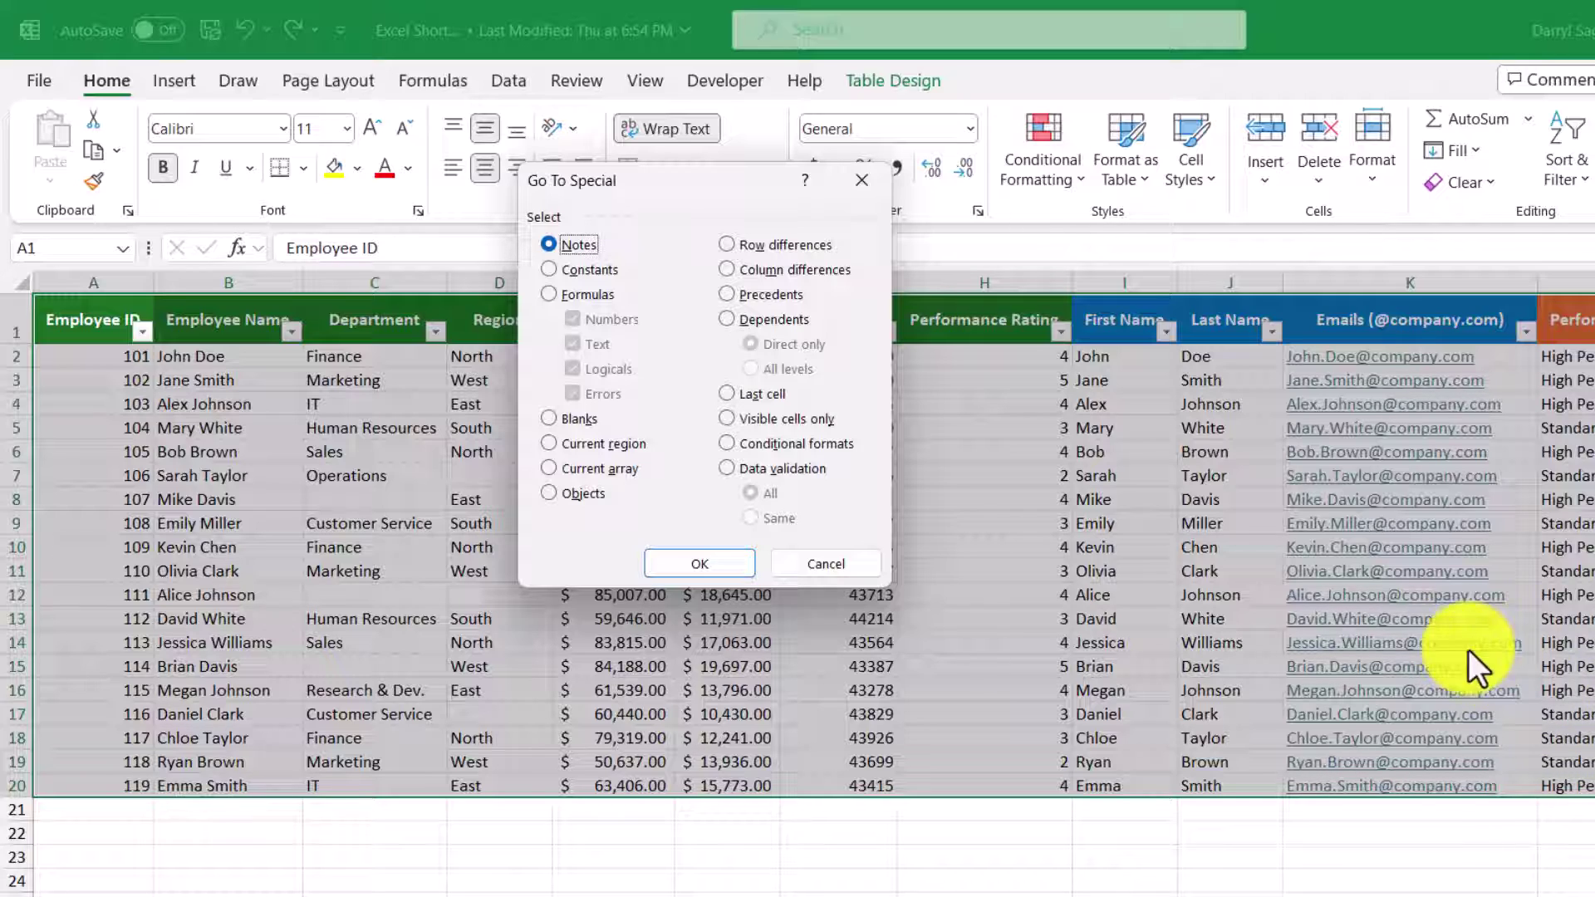
left_click(553, 418)
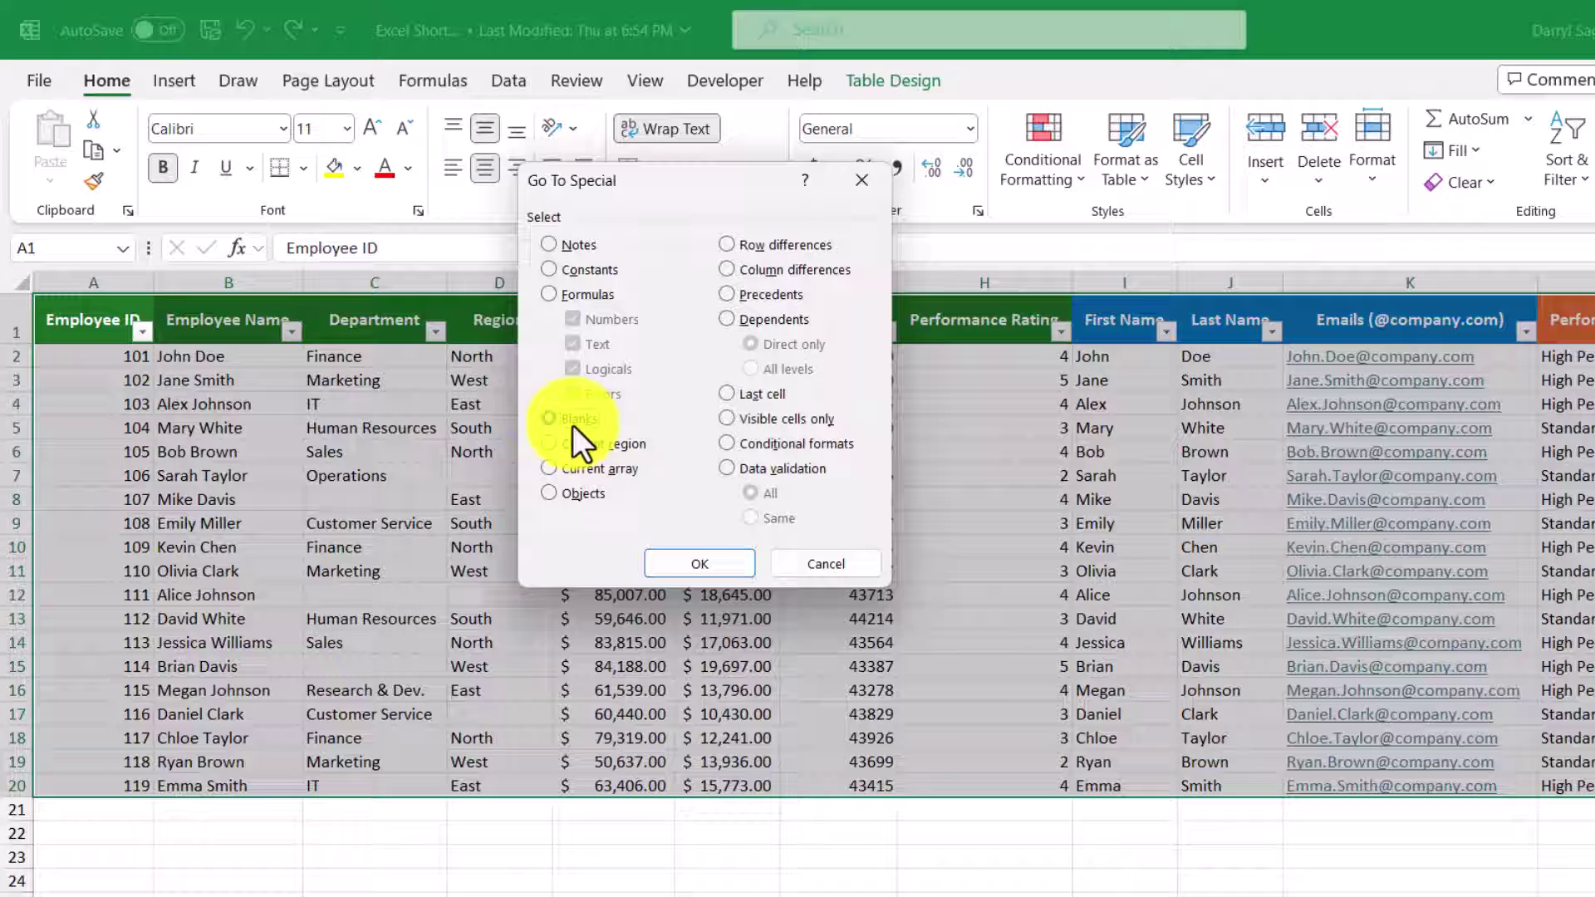
left_click(734, 562)
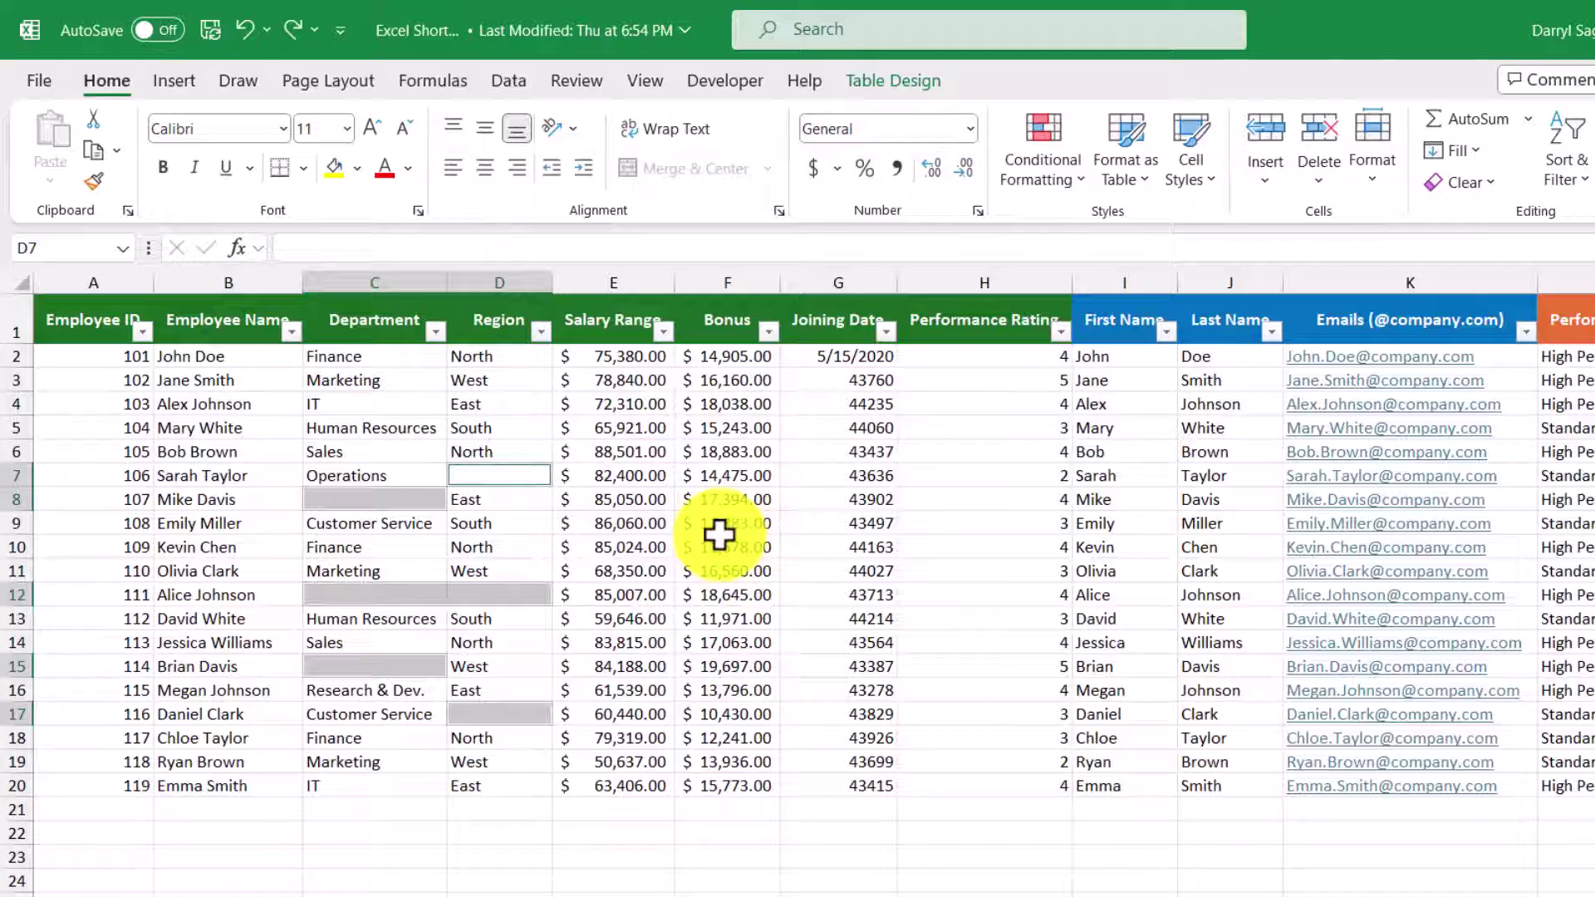
left_click(331, 170)
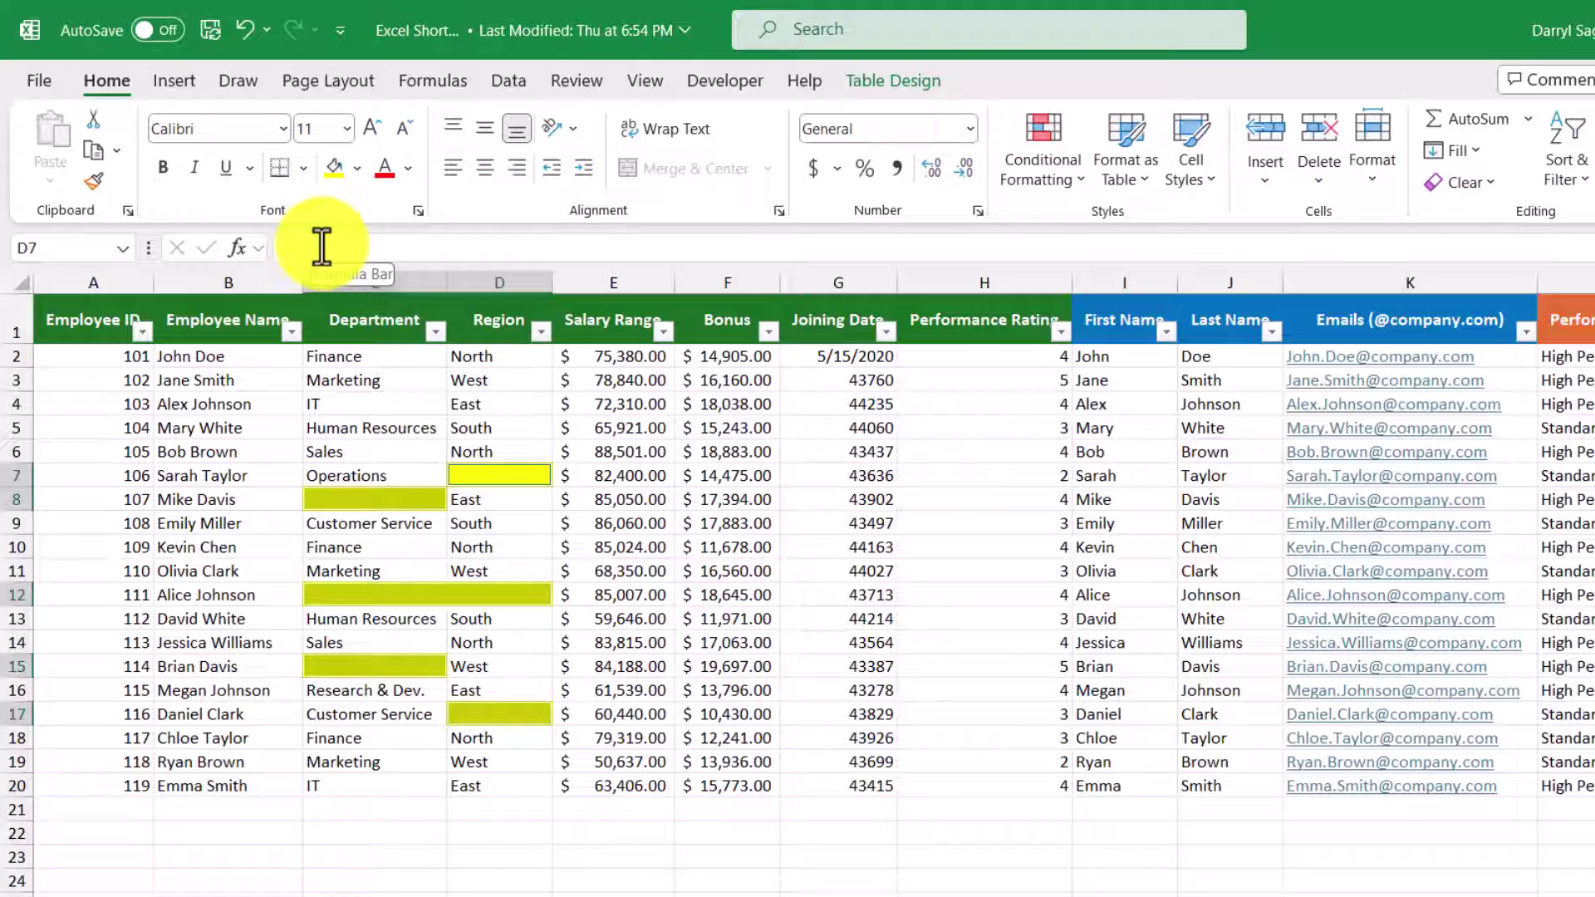
Enter TBD in cell D7 and copy it.
double_click(505, 473)
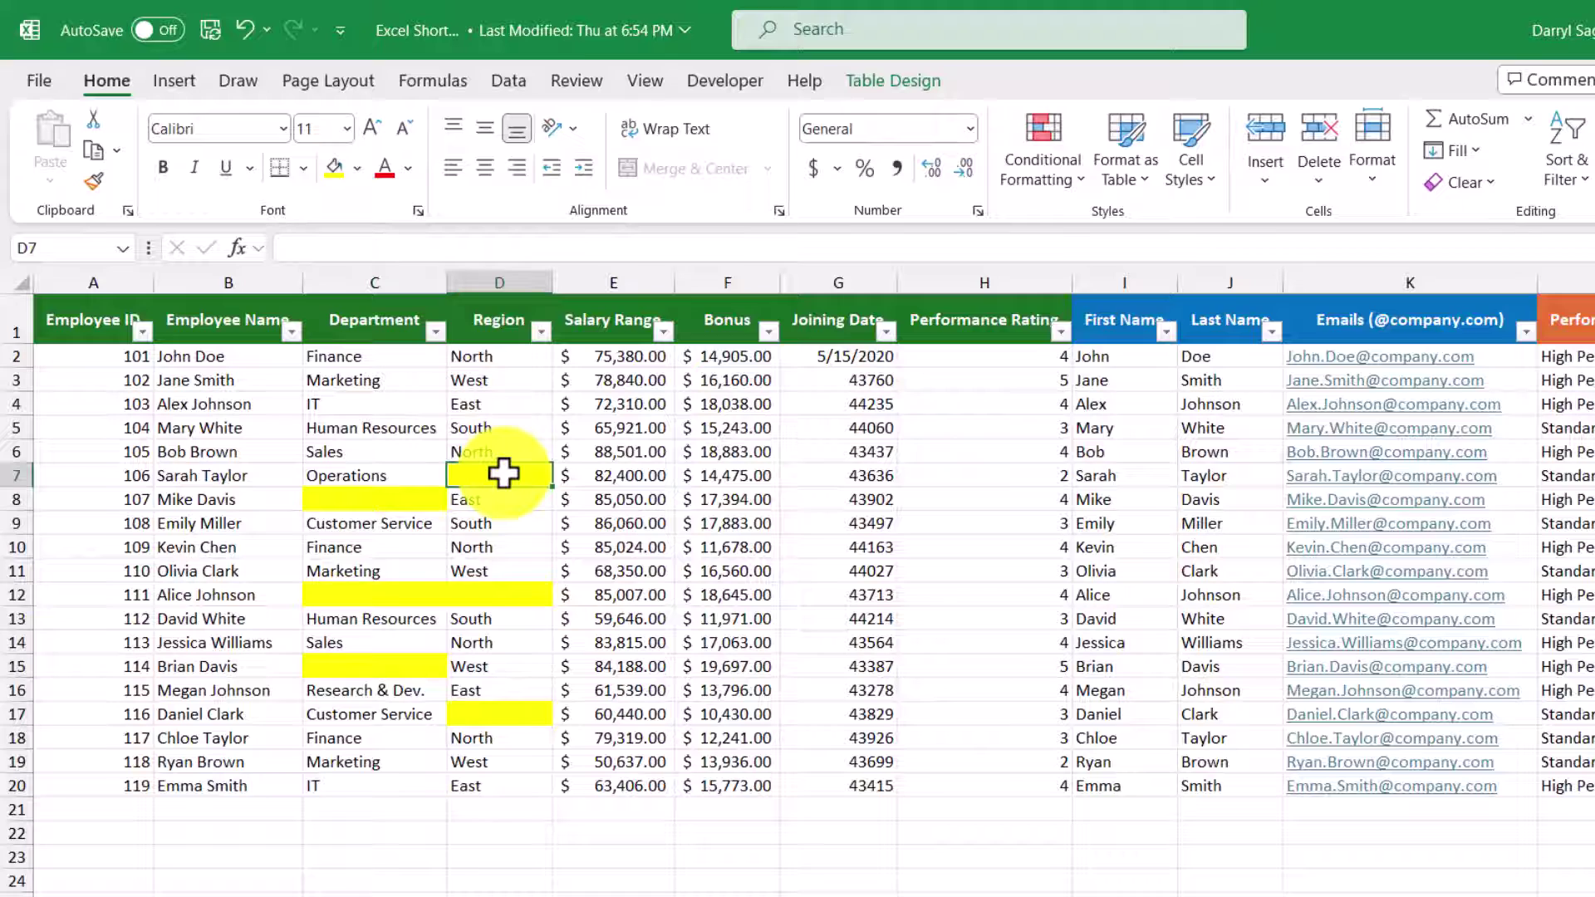
type("TBD")
key("Return")
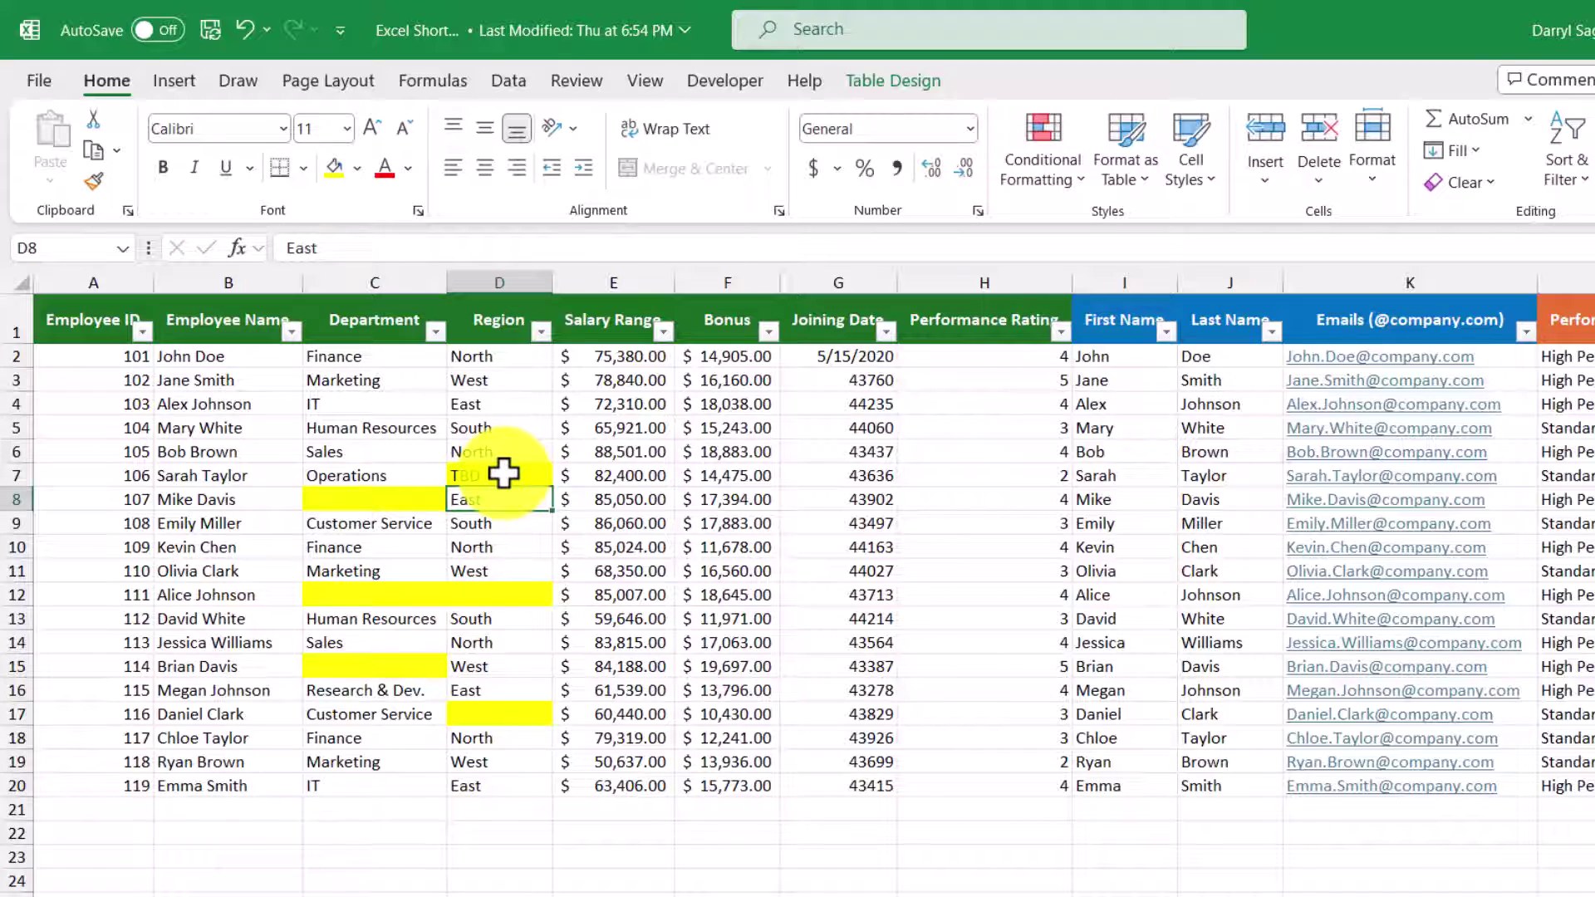
key("Up")
key("ctrl+c")
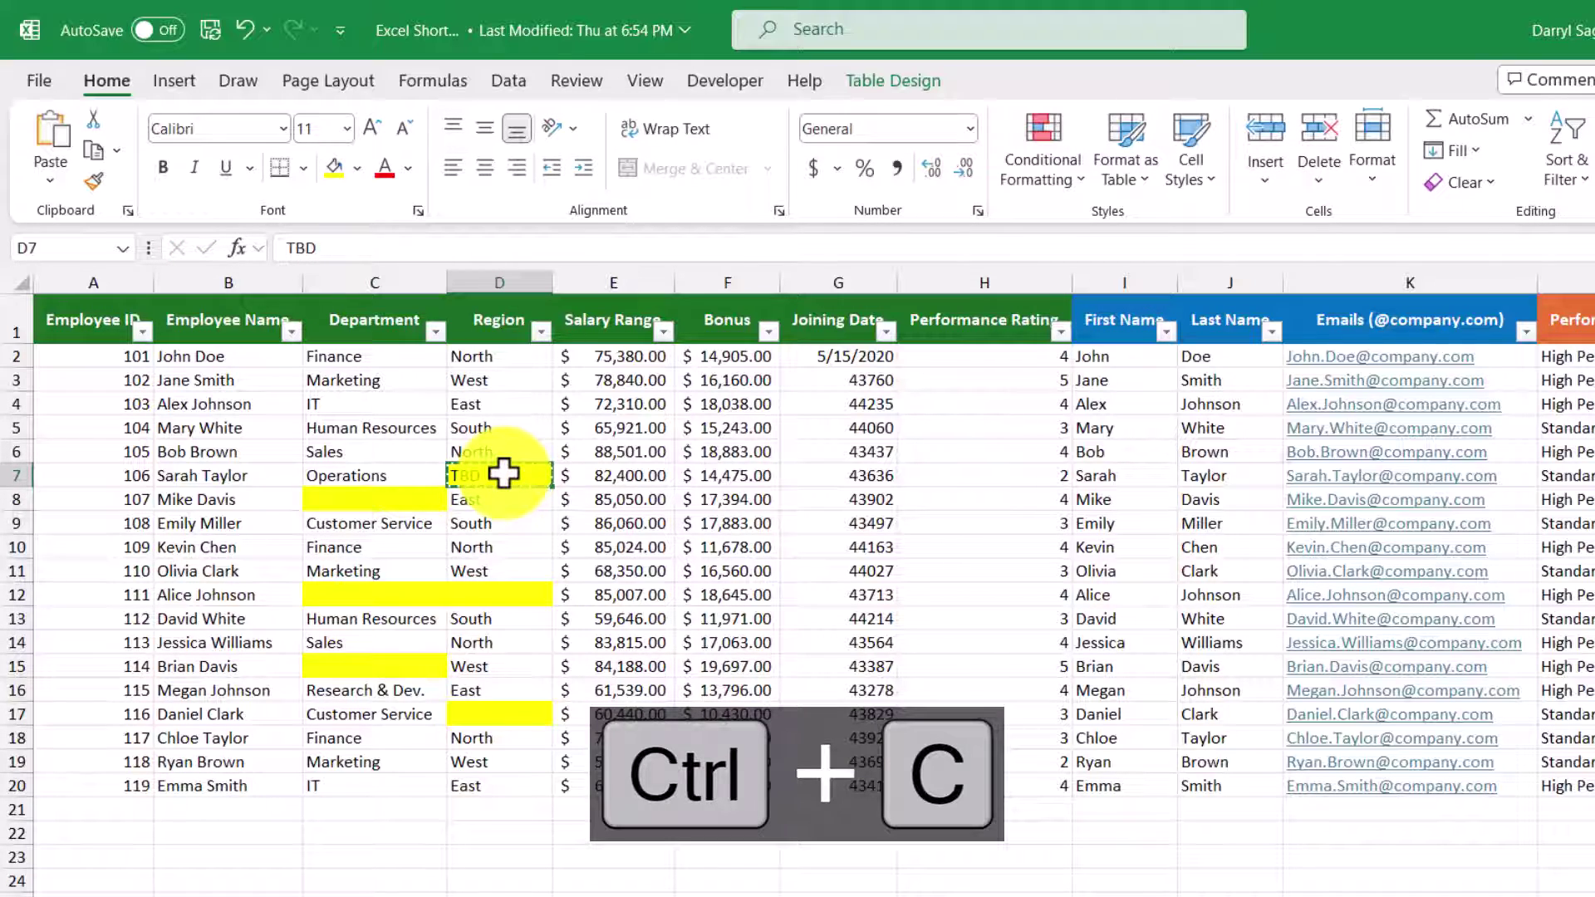
Select the table's remaining blank cells with Go To Special > Blanks and paste TBD into them.
left_click_drag(100, 324, 1582, 785)
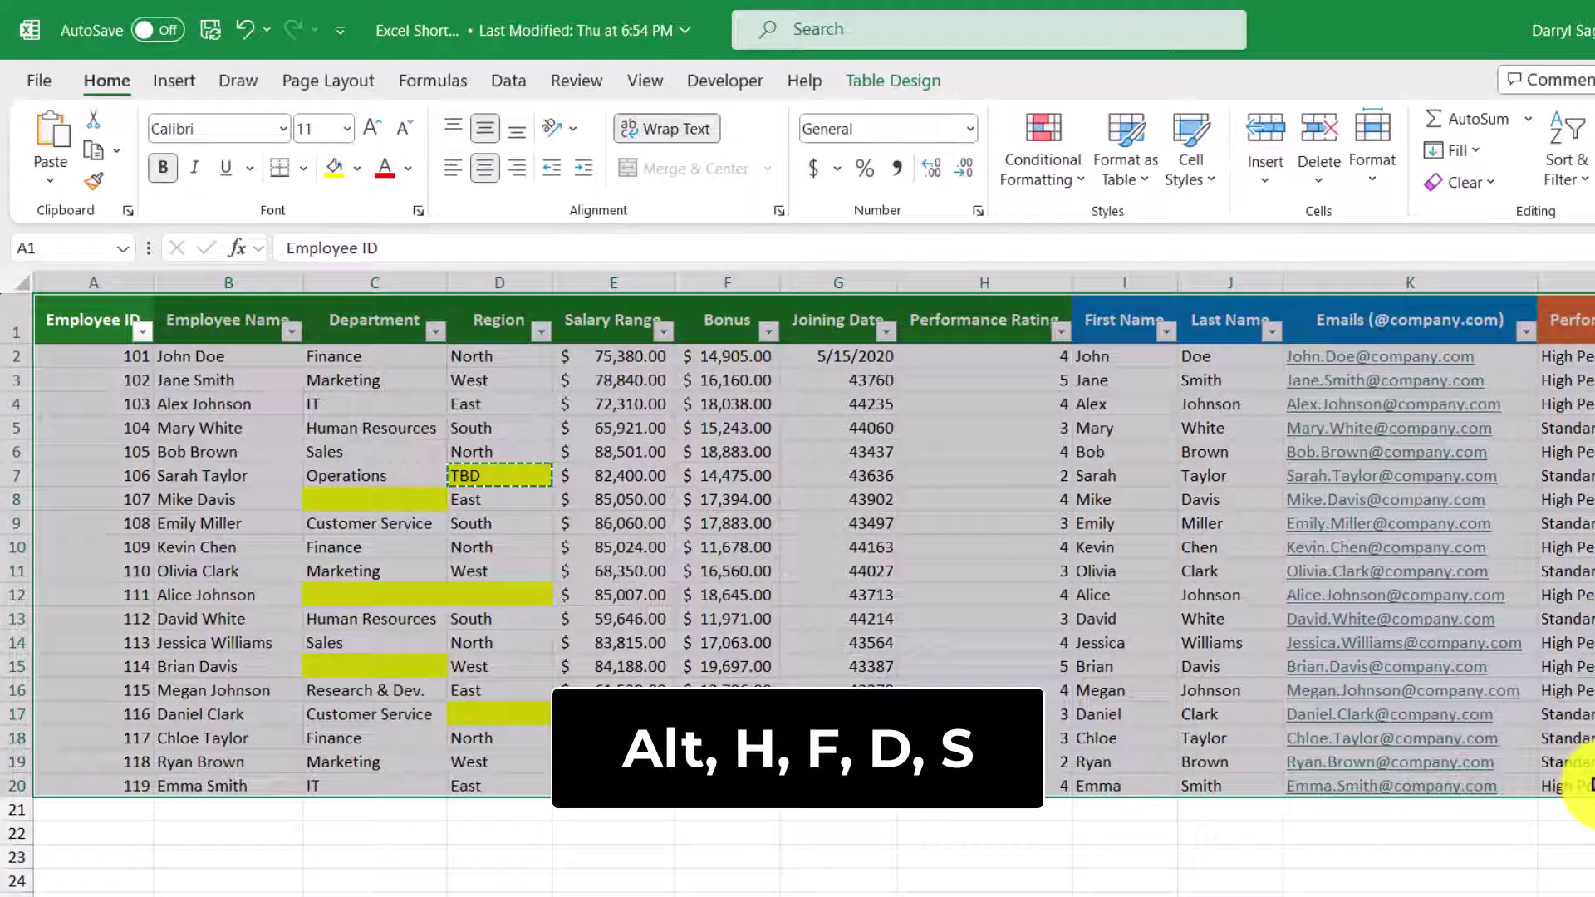
key("alt")
key("h")
key("f")
key("d")
key("s")
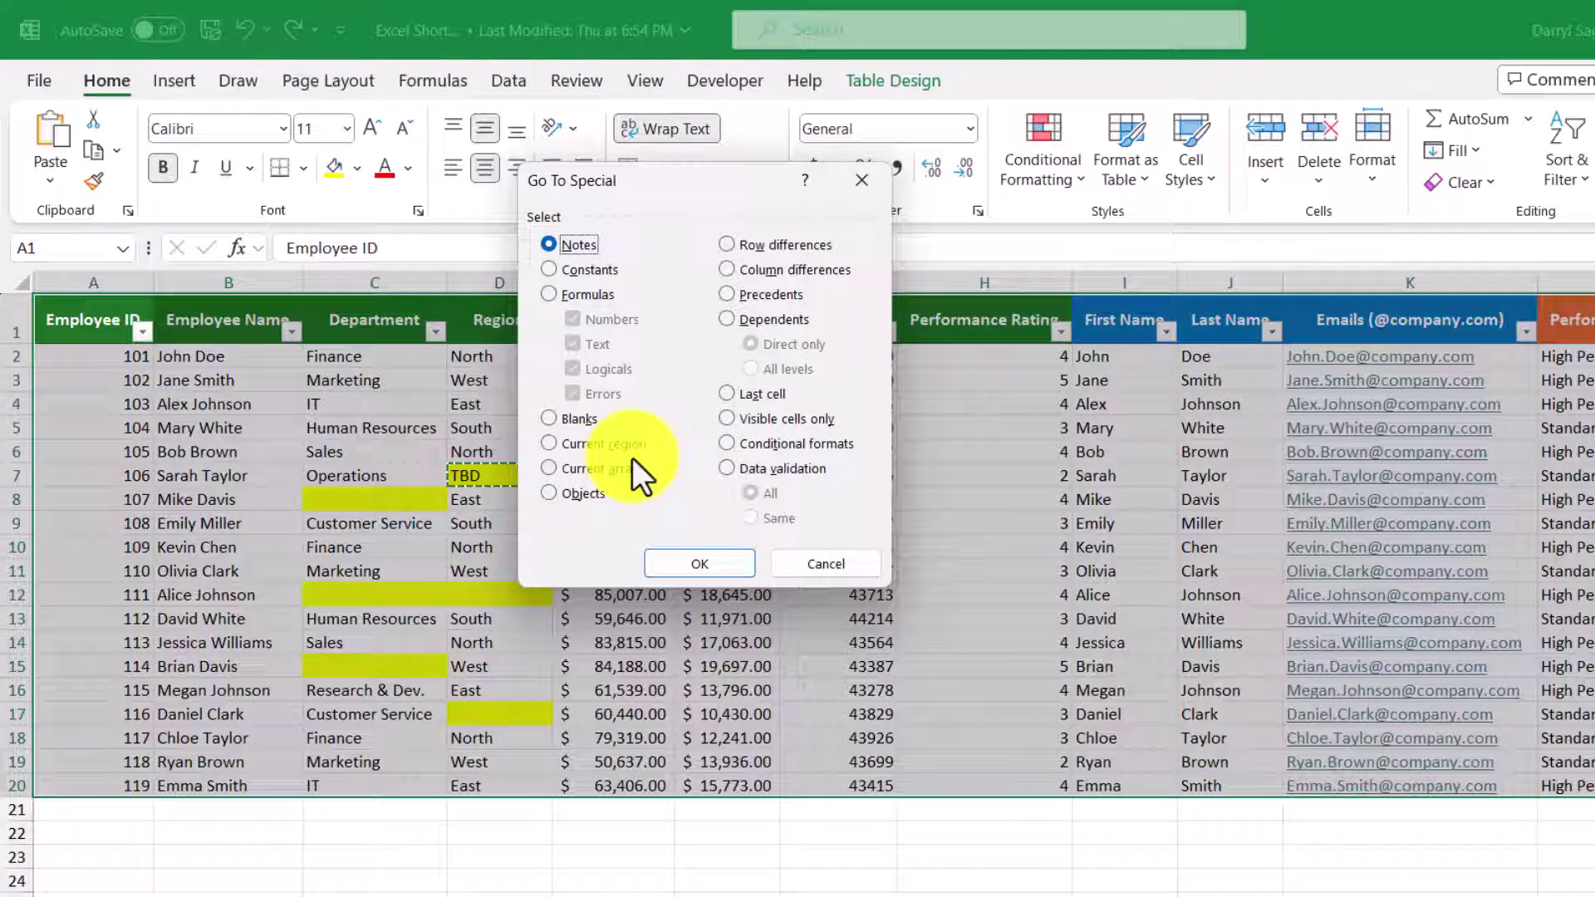
left_click(582, 420)
left_click(726, 561)
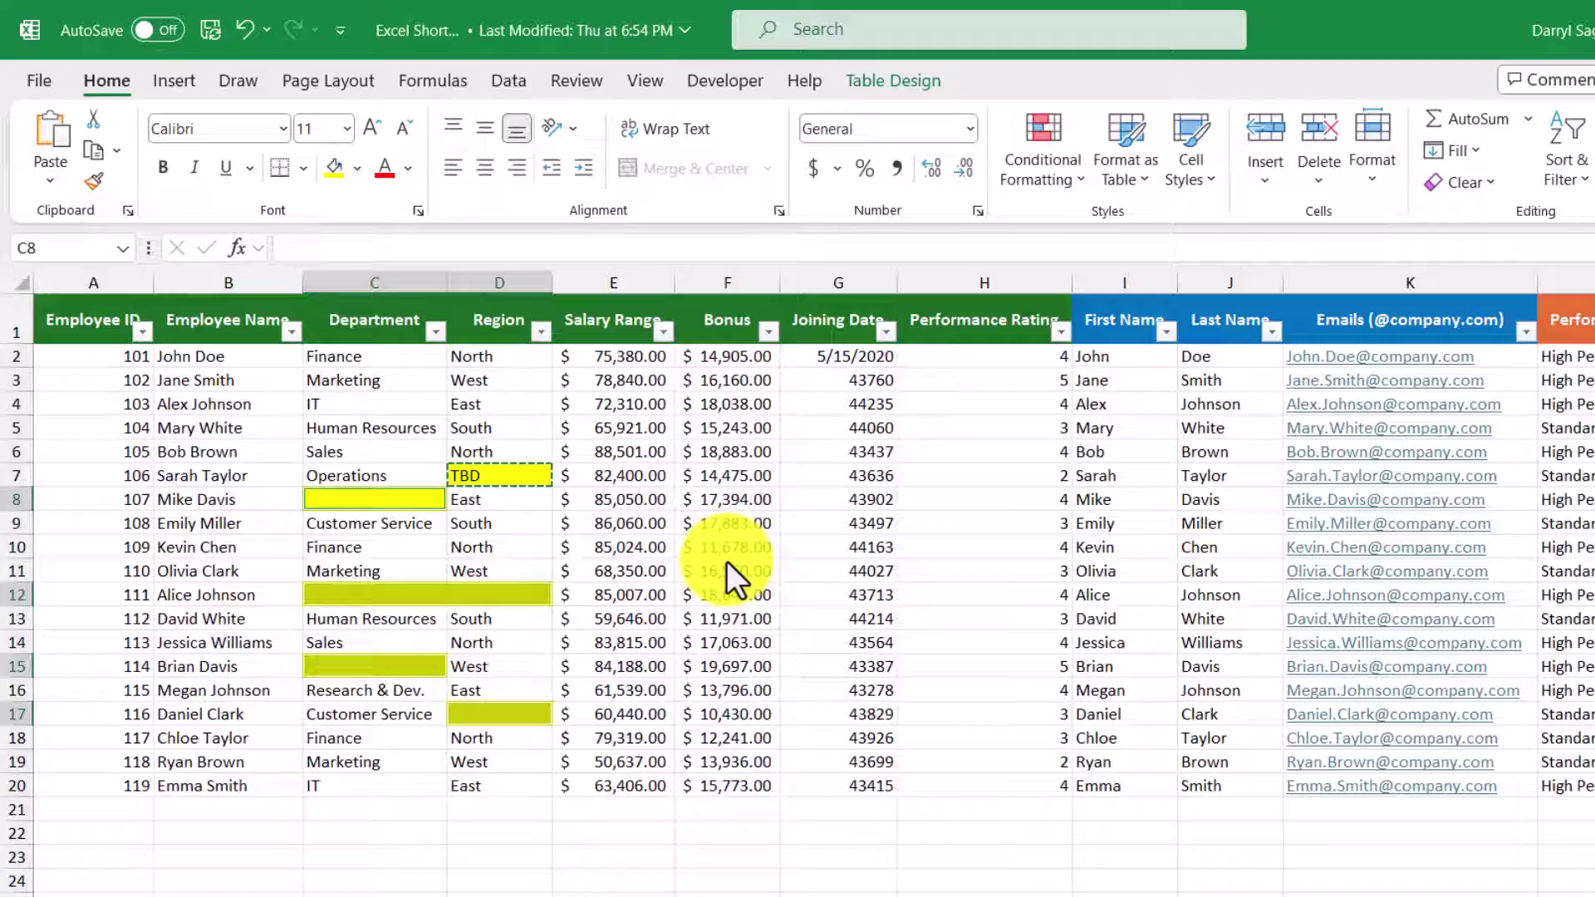
key("ctrl+v")
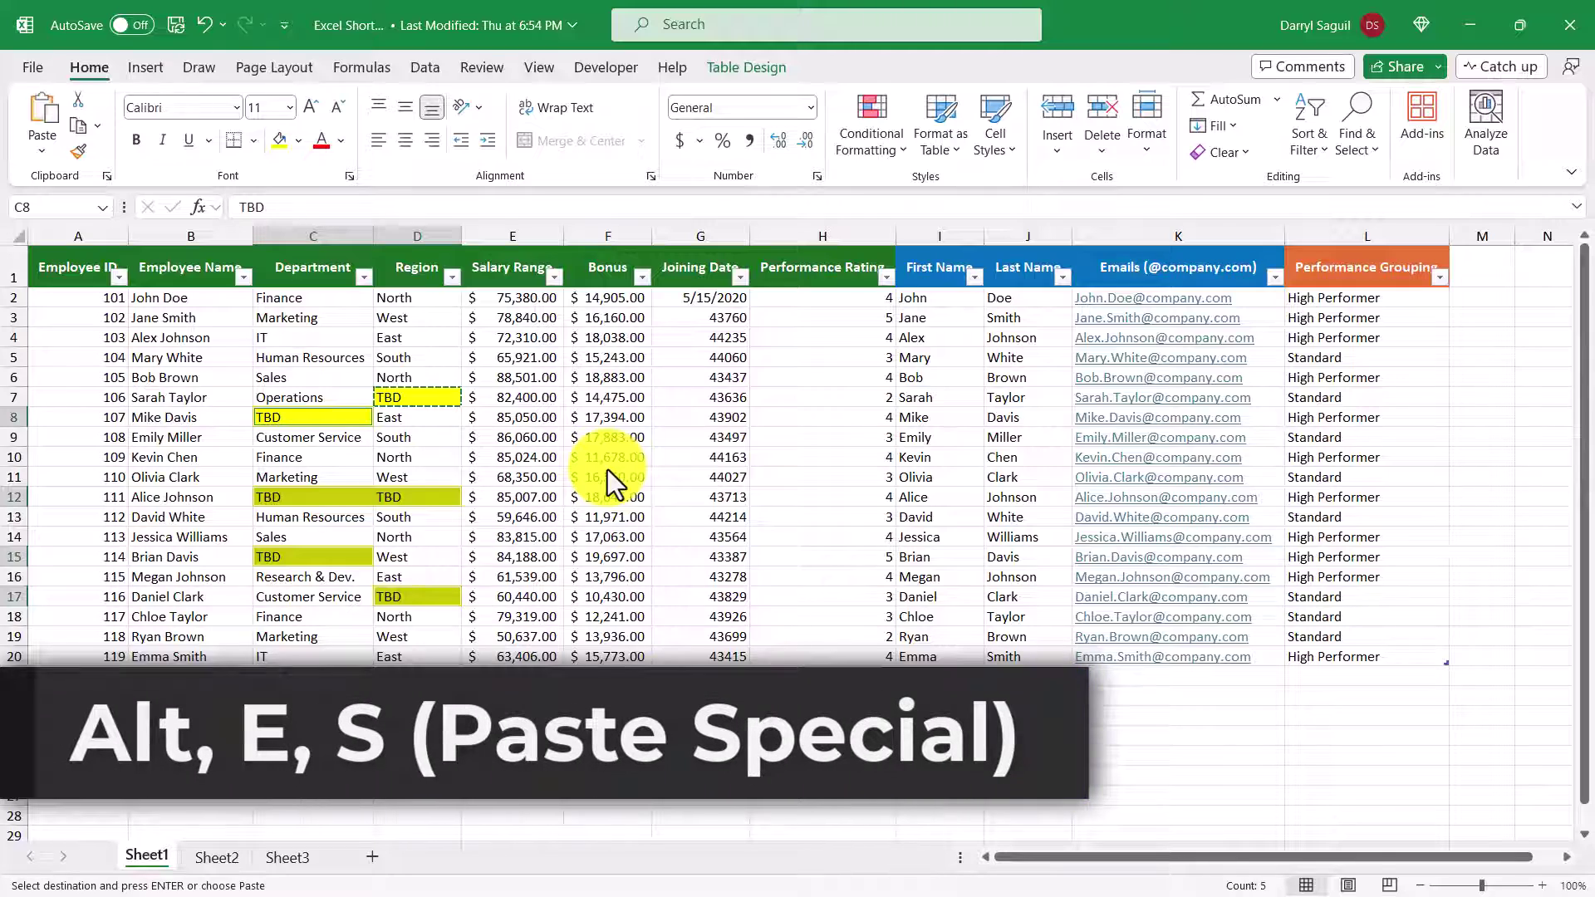
key("alt")
key("e")
key("s")
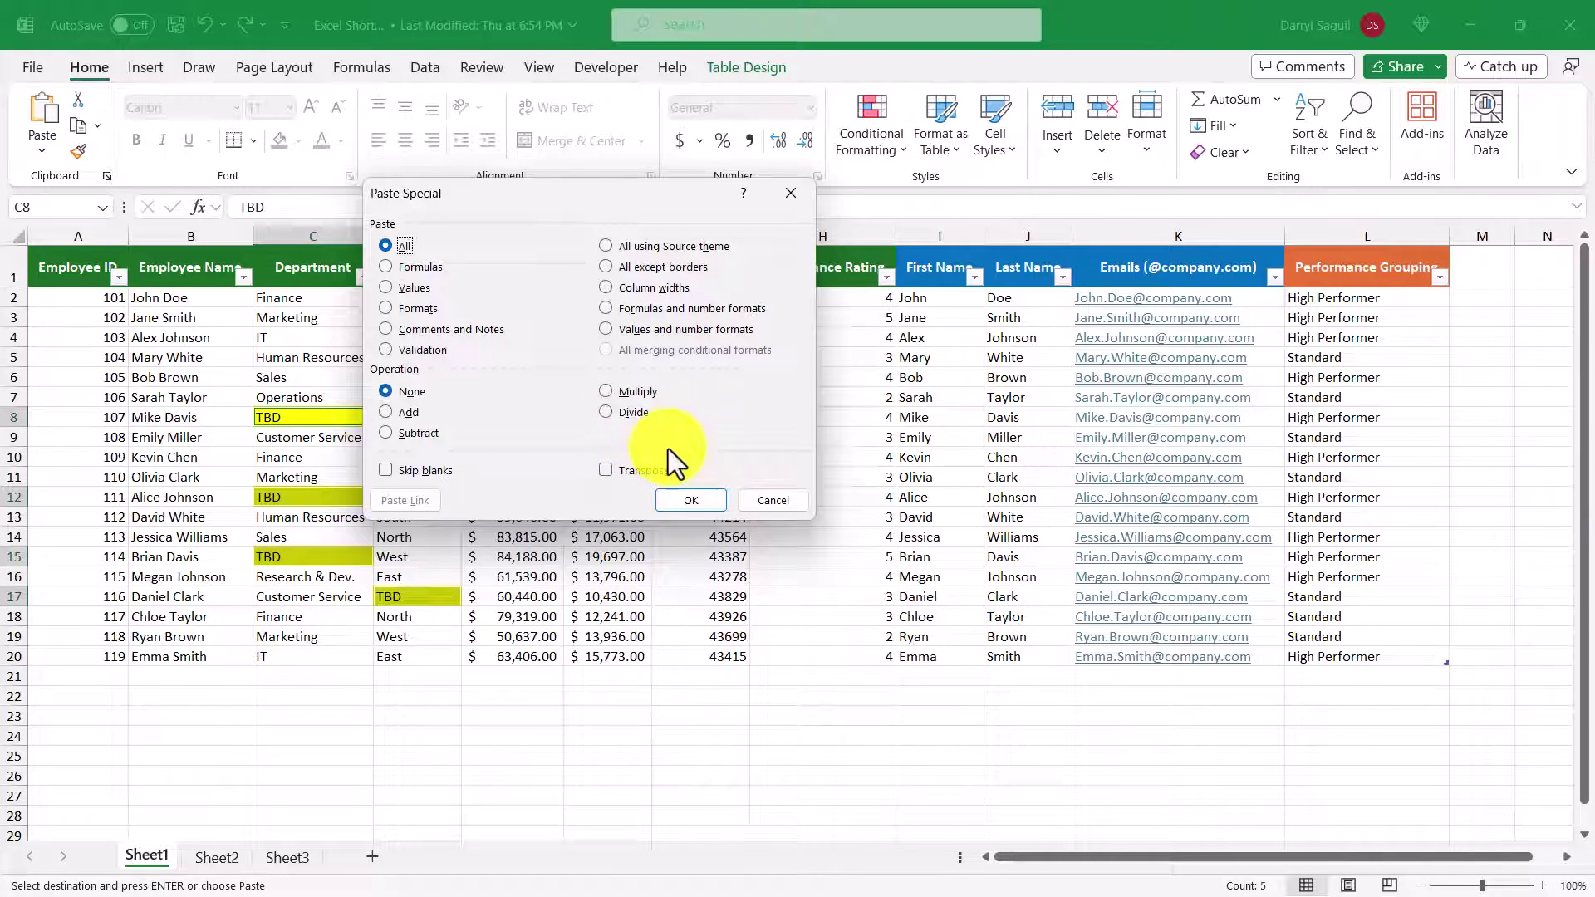
left_click(785, 501)
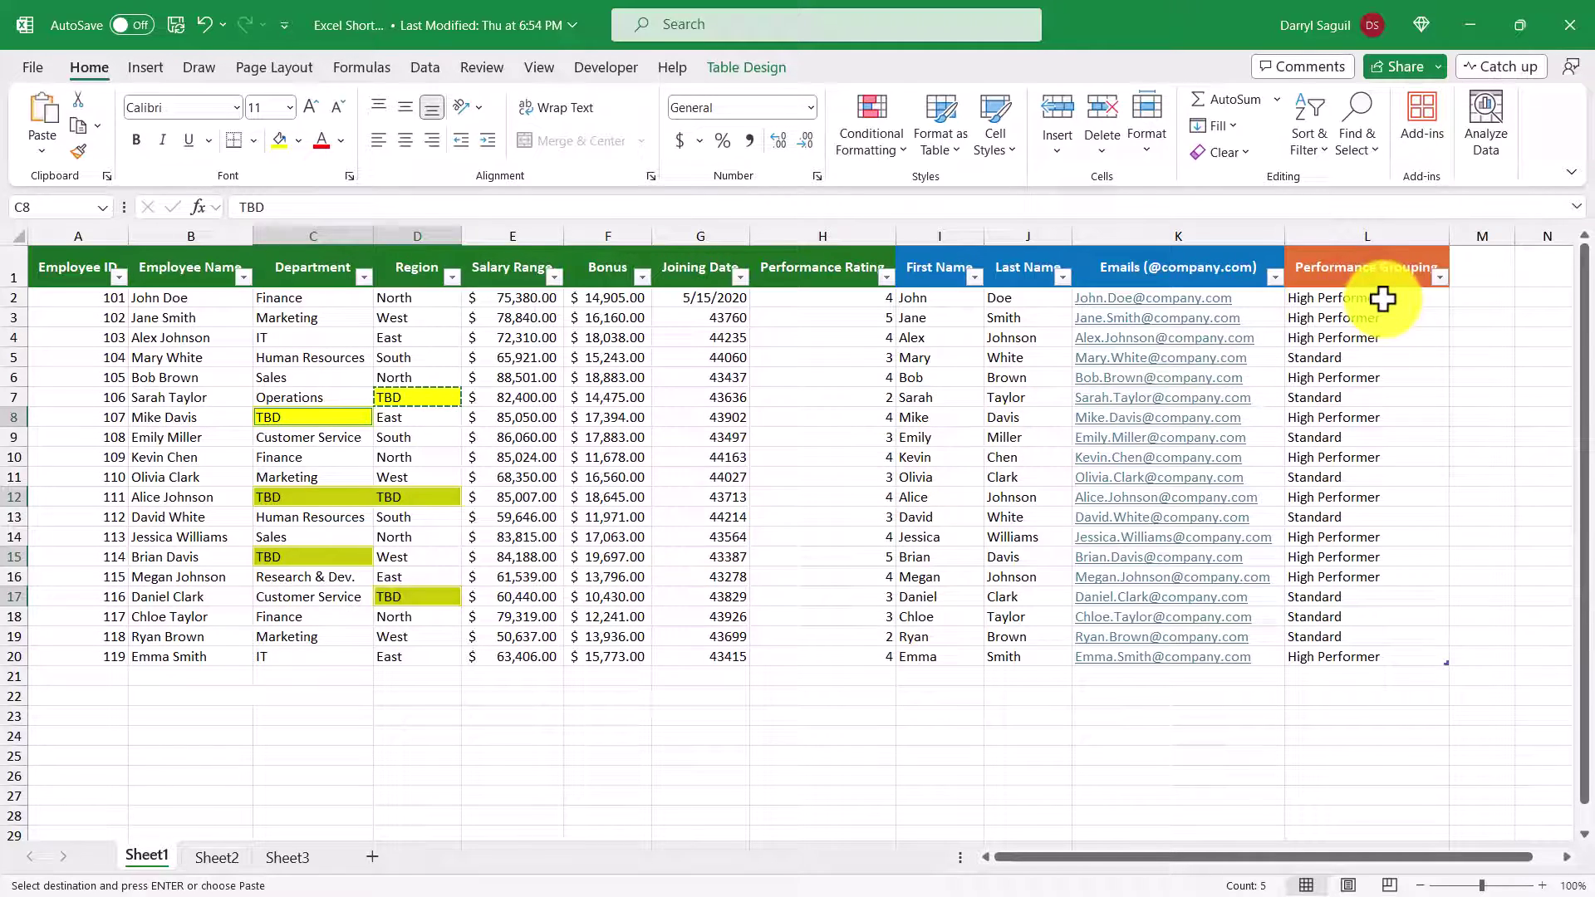
Copy L2:L20 and paste it back over itself as values only via Paste Special.
left_click_drag(1382, 299, 1414, 651)
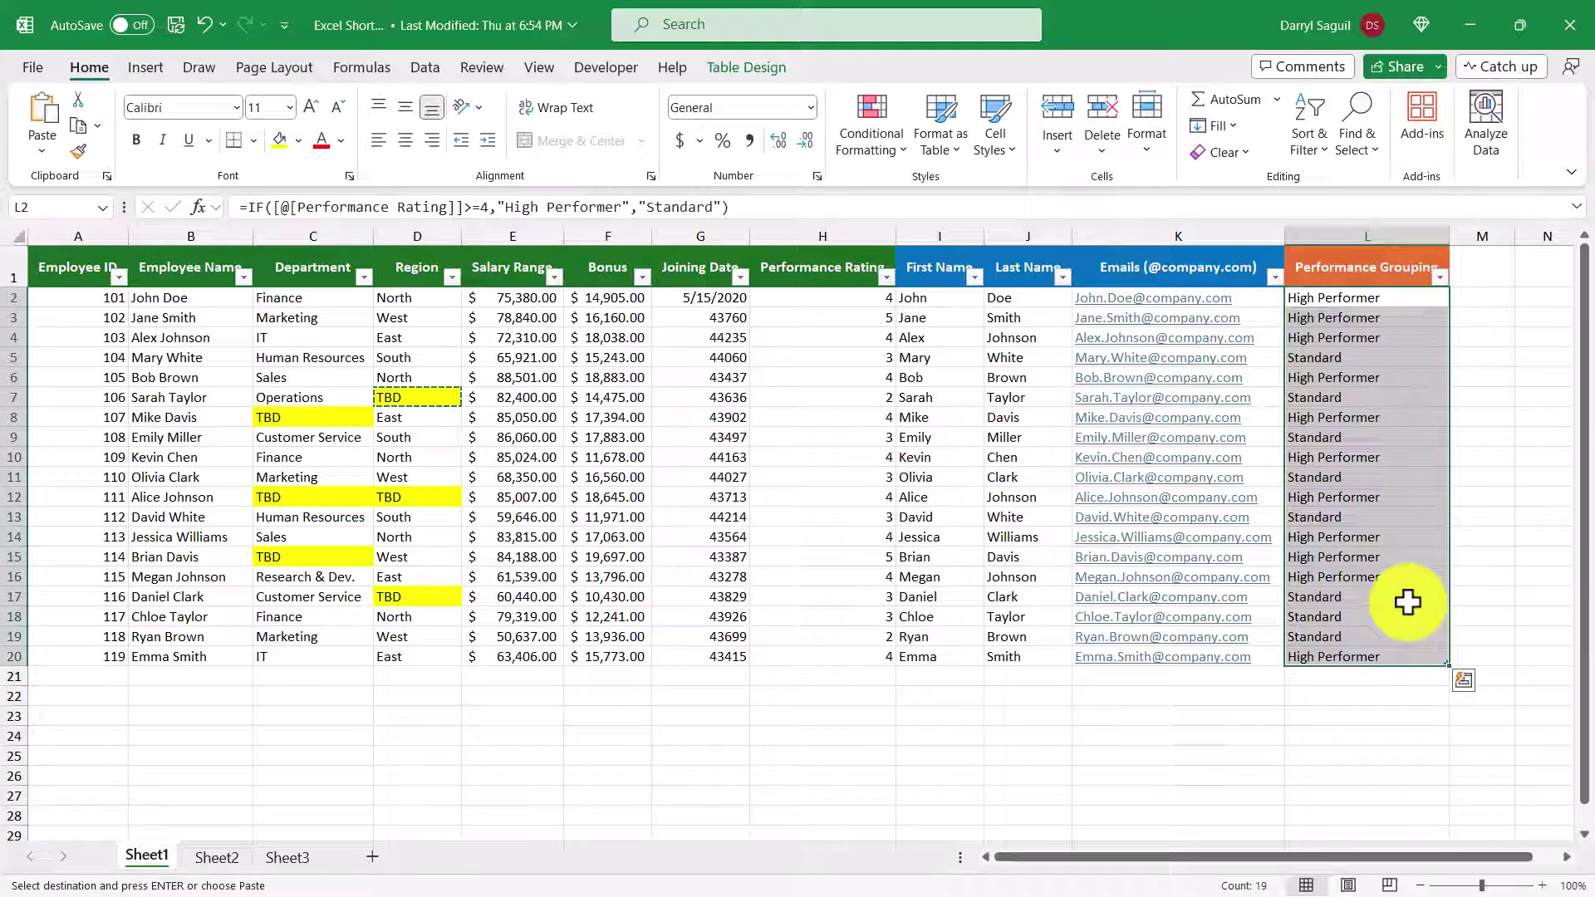
key("ctrl+c")
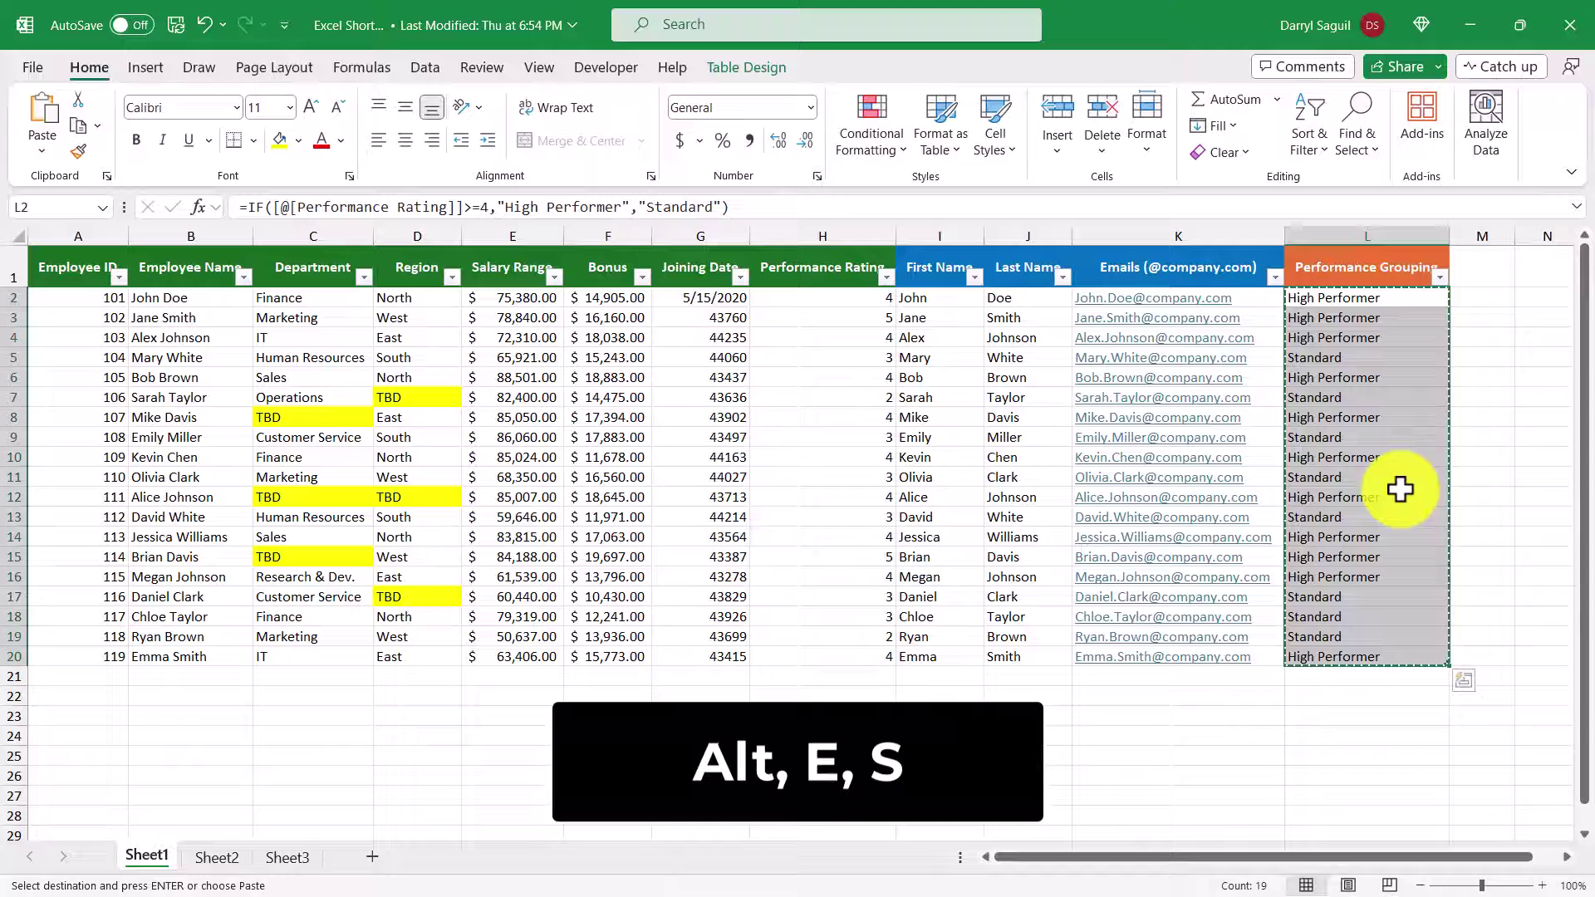
key("alt+e")
key("s")
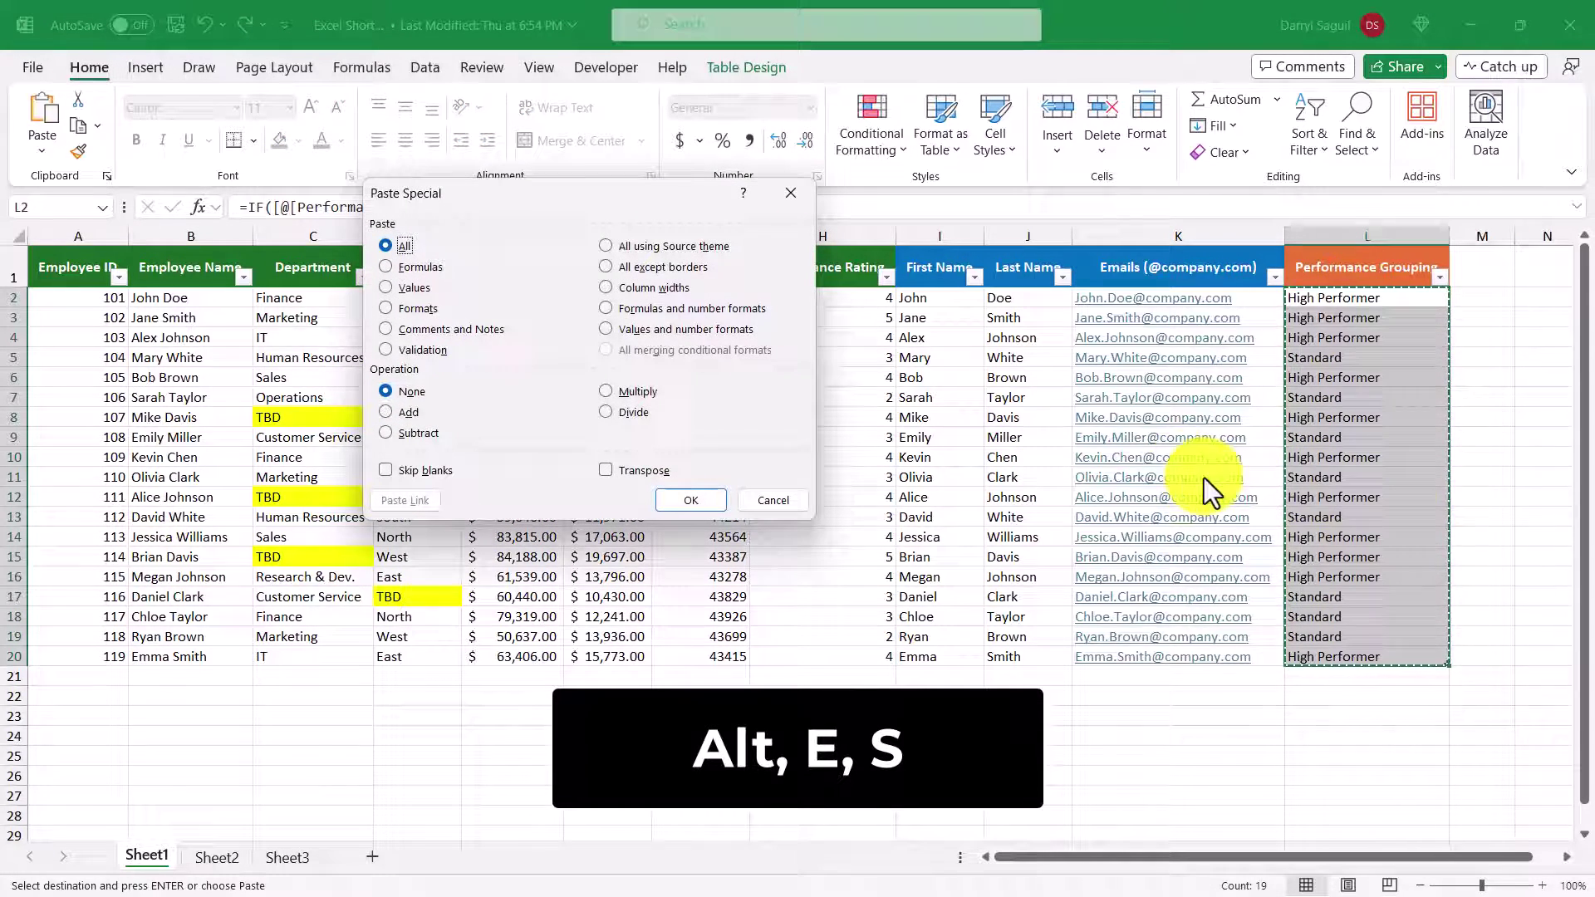
left_click(407, 287)
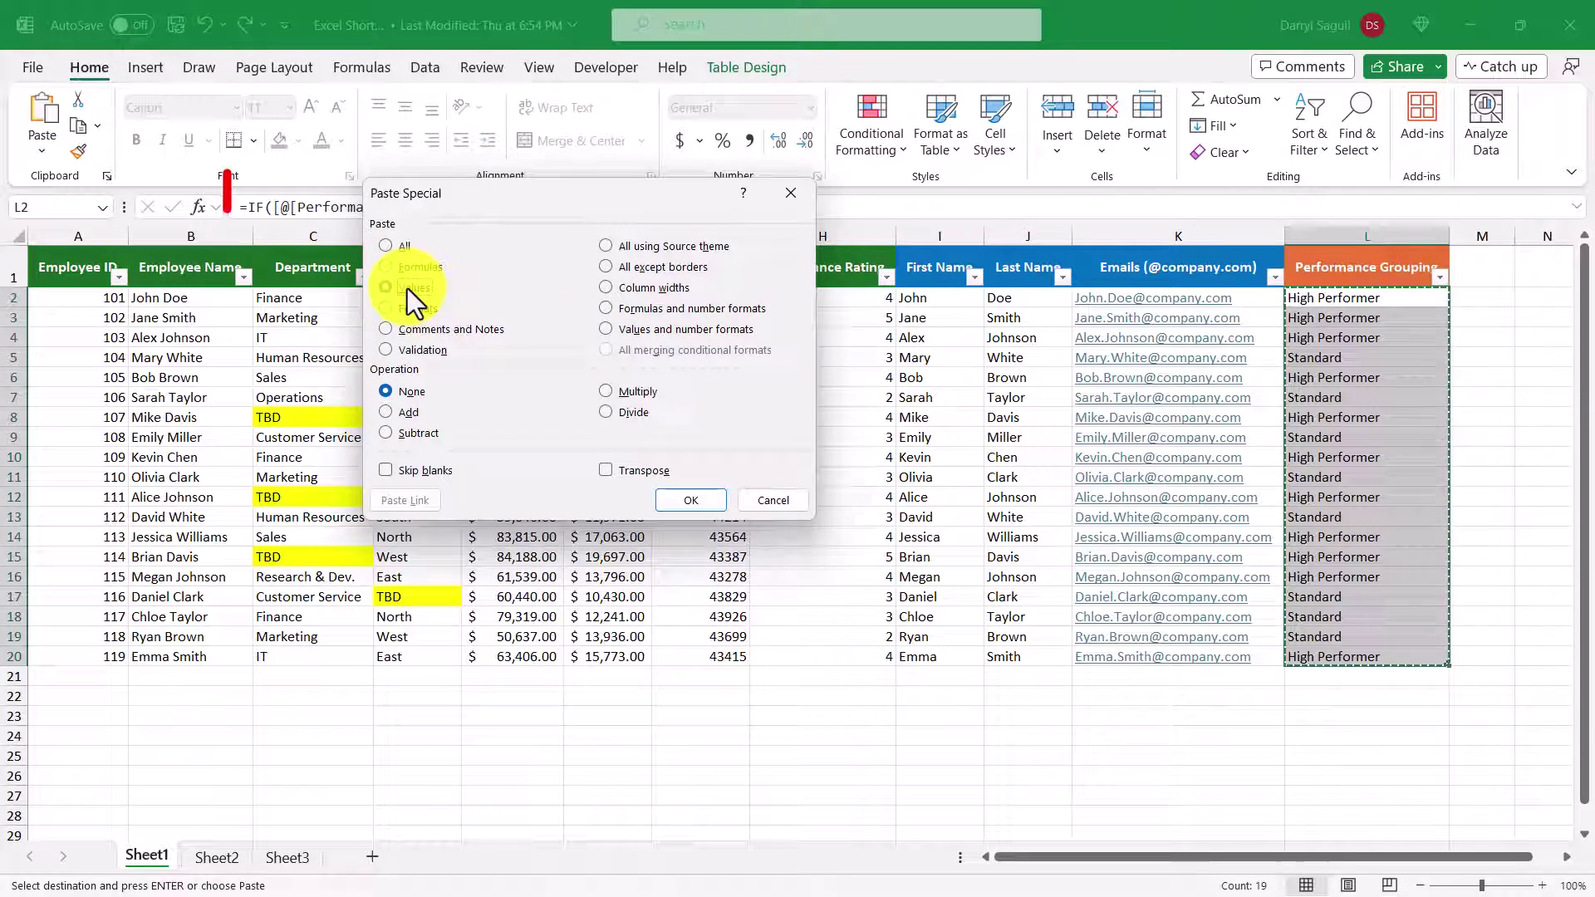
left_click(713, 497)
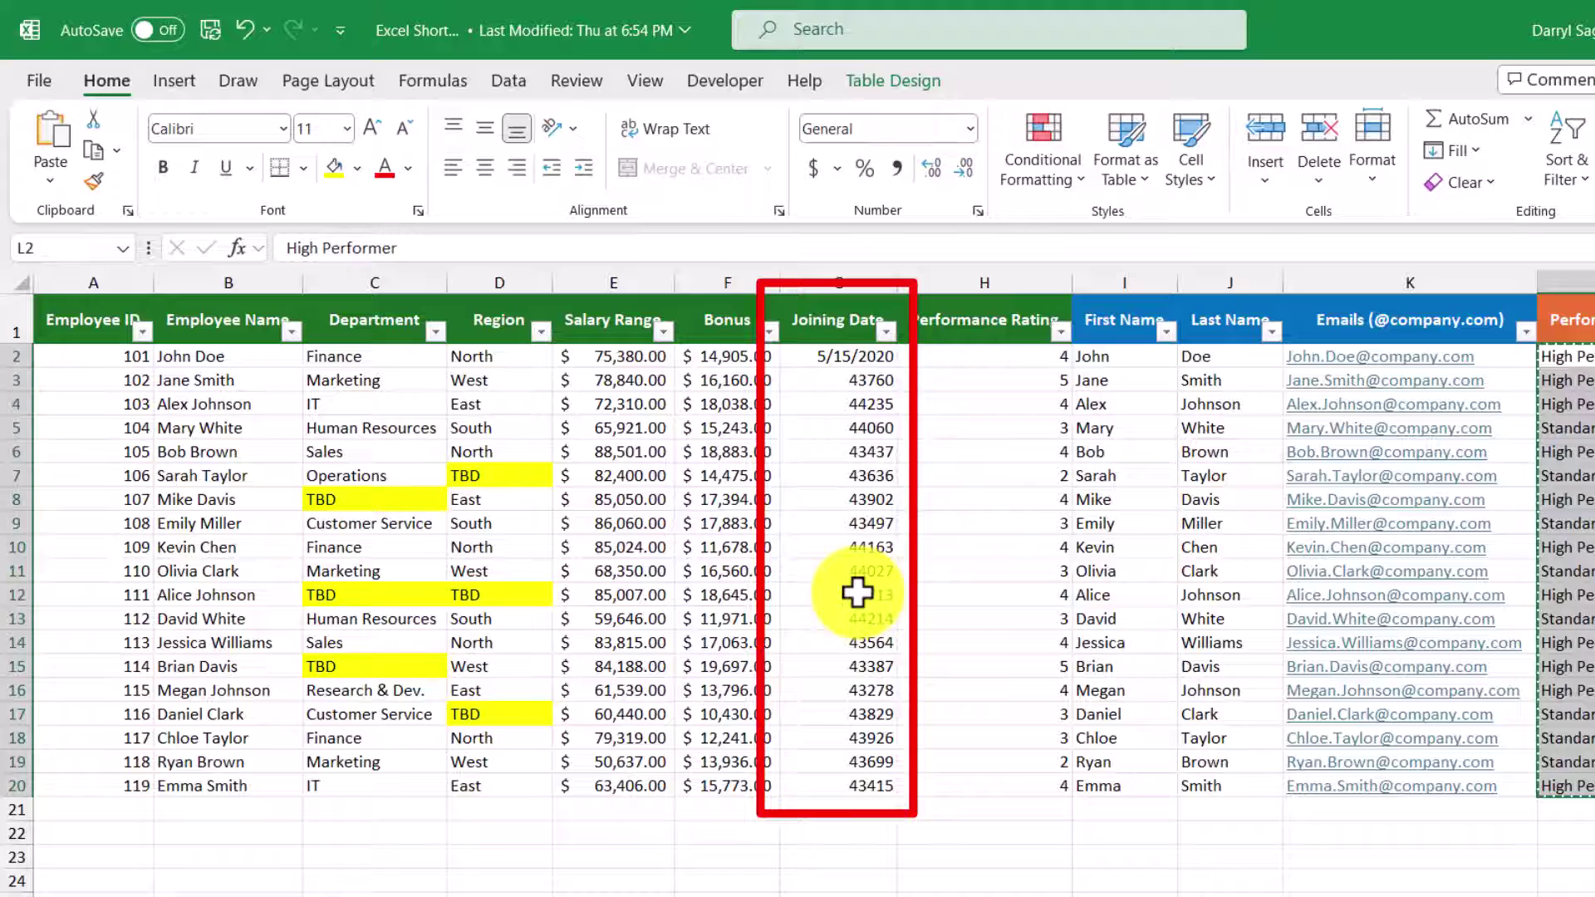
Copy G2's date format onto G3:G20 using Paste Special > Formats.
left_click(803, 357)
key("ctrl+c")
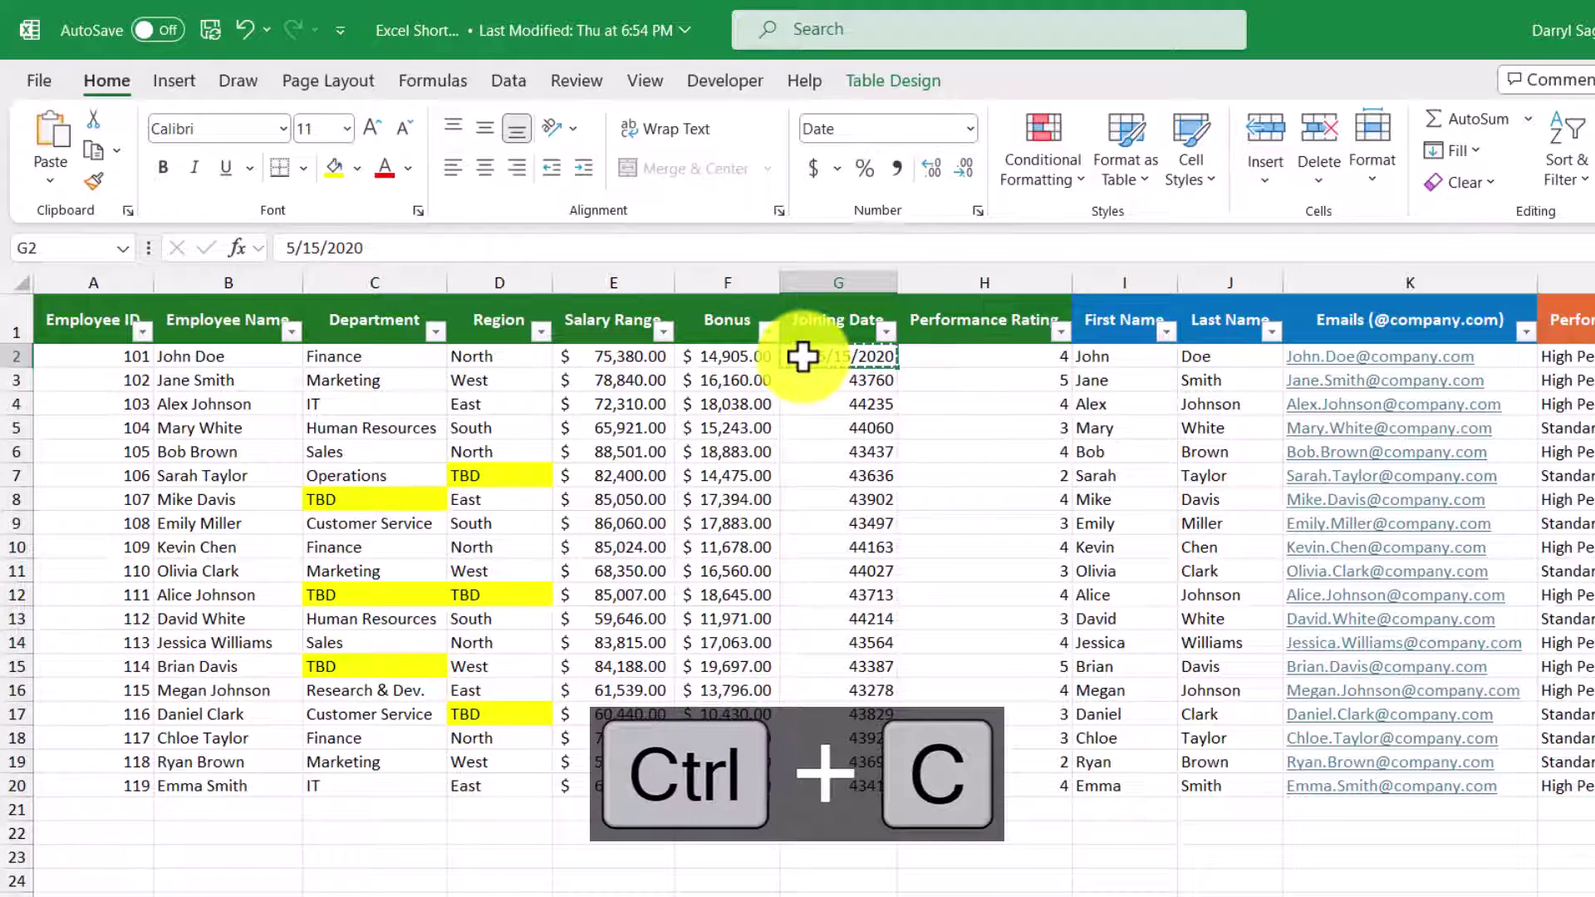
left_click_drag(828, 380, 855, 785)
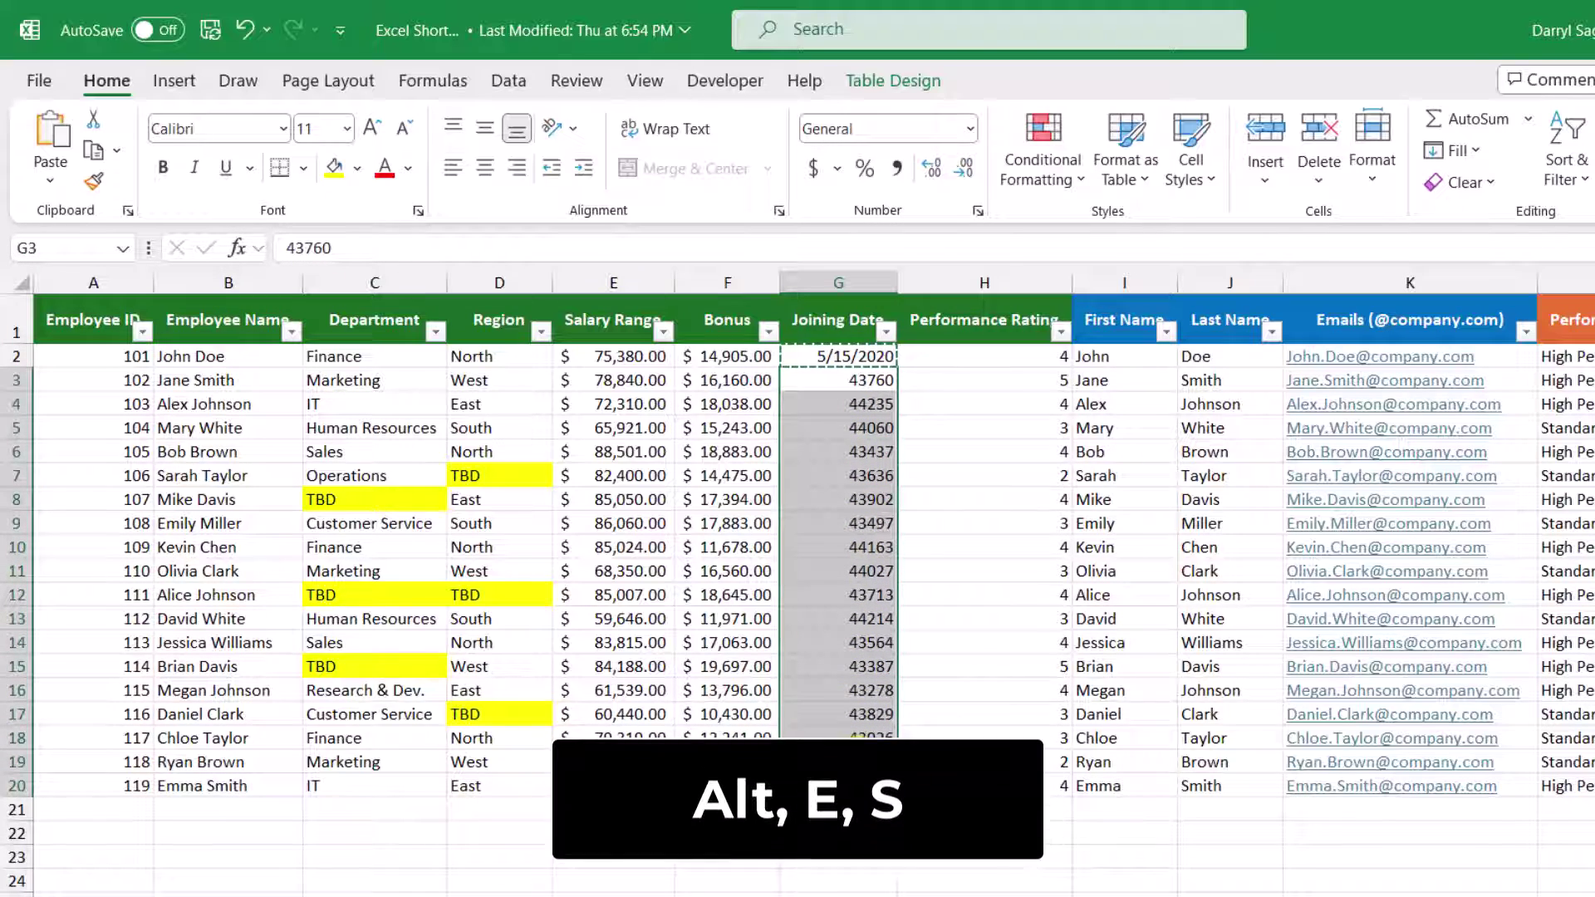
key("alt")
key("e")
key("s")
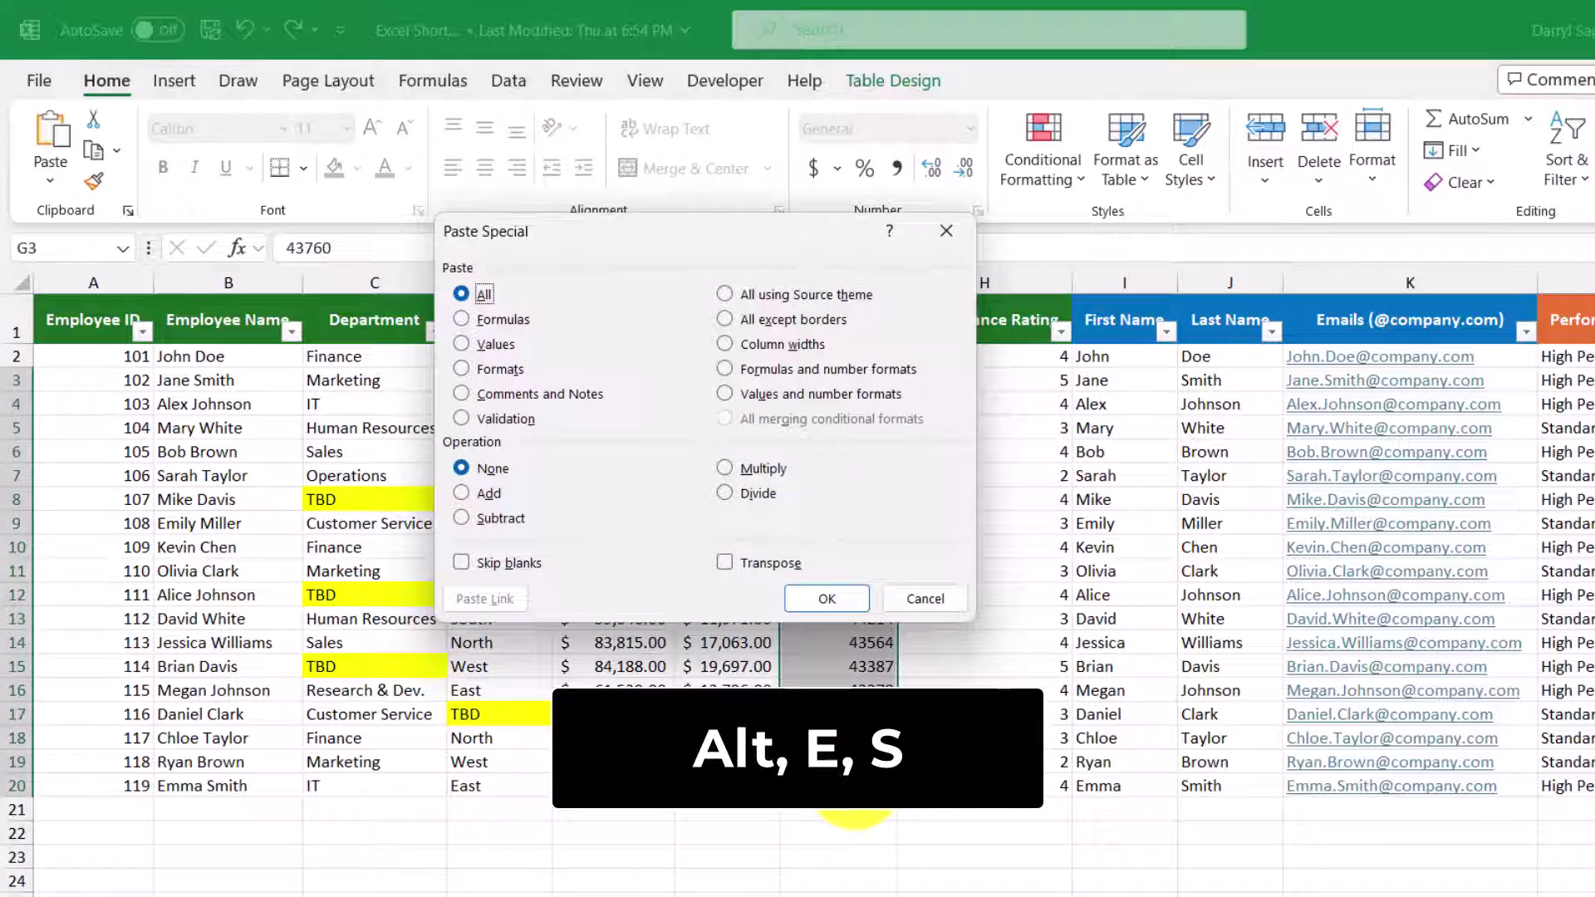
left_click(514, 369)
left_click(851, 599)
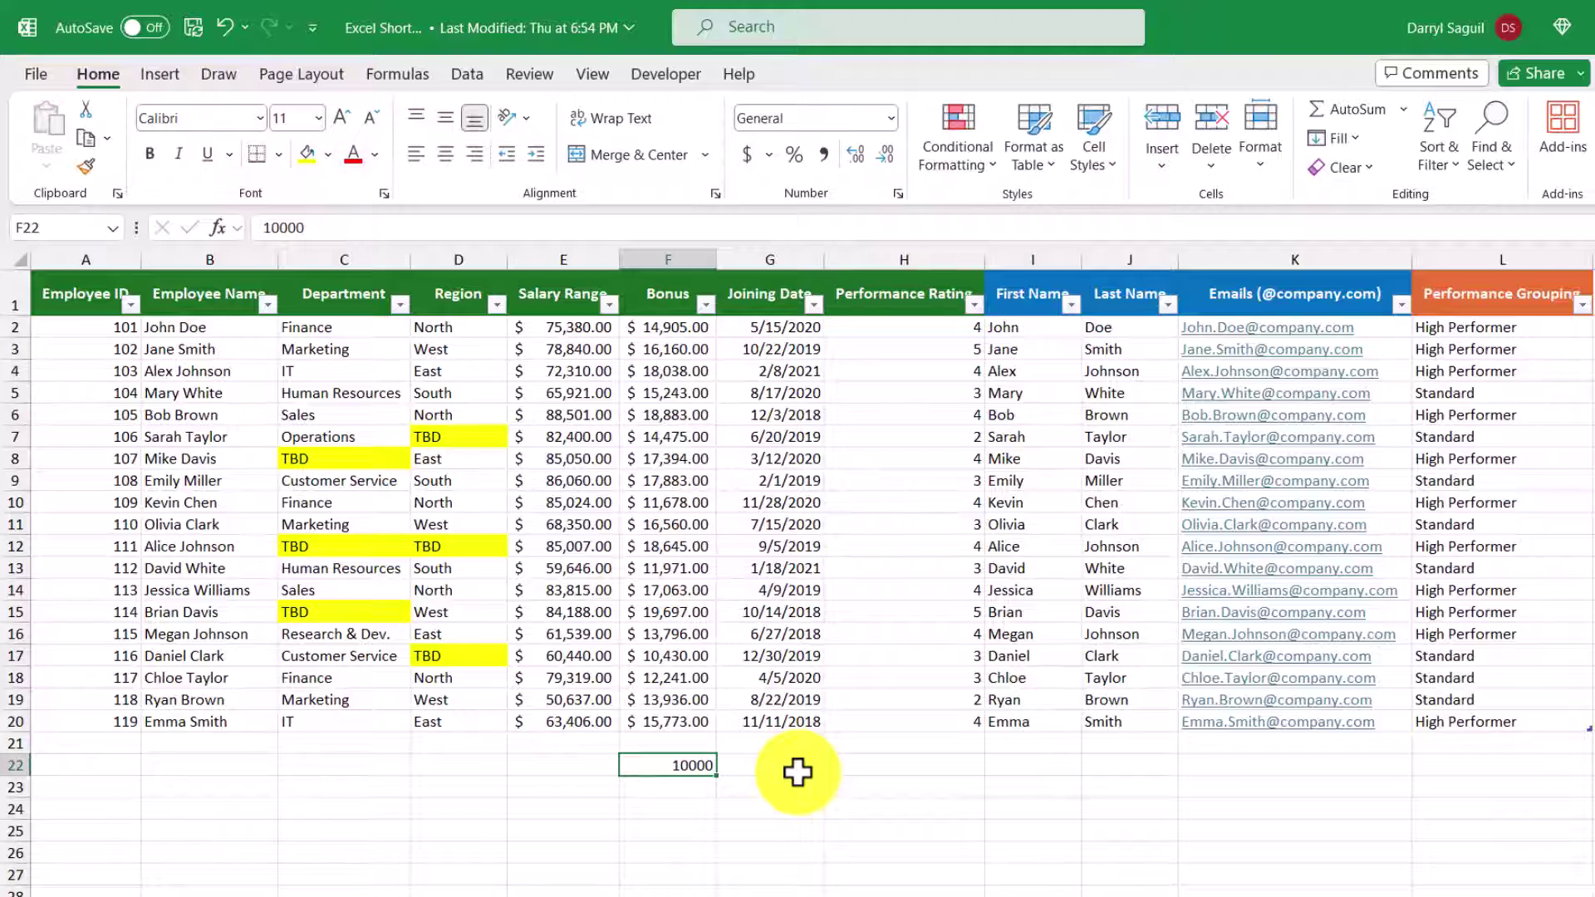
Paste Special the 10,000 from F22 onto Bonus cells F2:F20 with Values and Add.
key("ctrl+c")
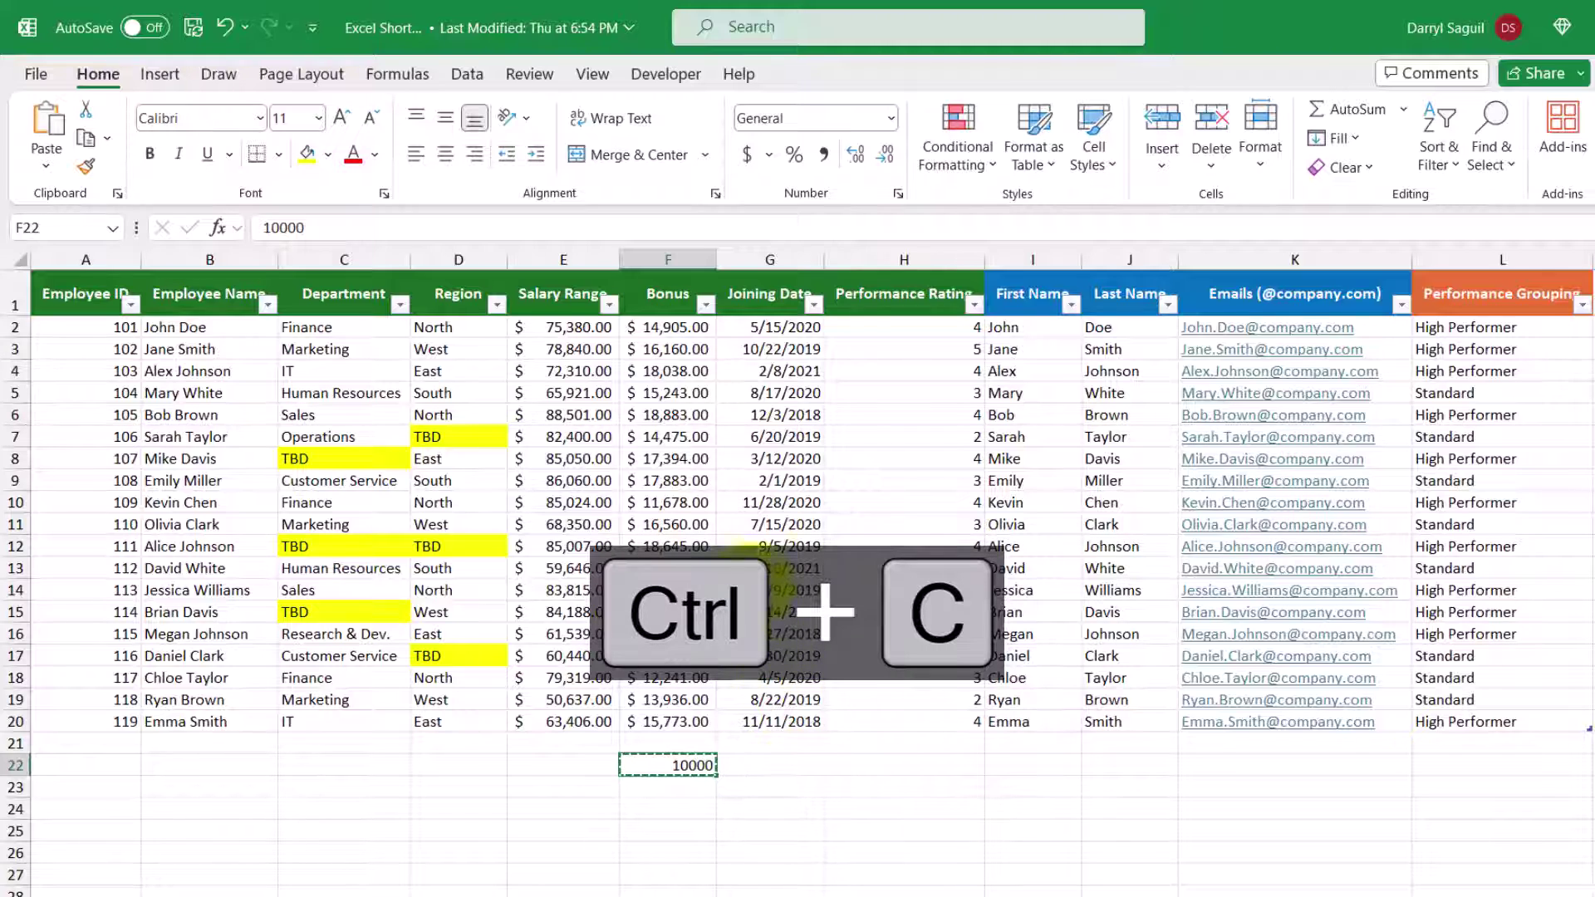
left_click_drag(673, 327, 691, 715)
key("alt+e")
key("s")
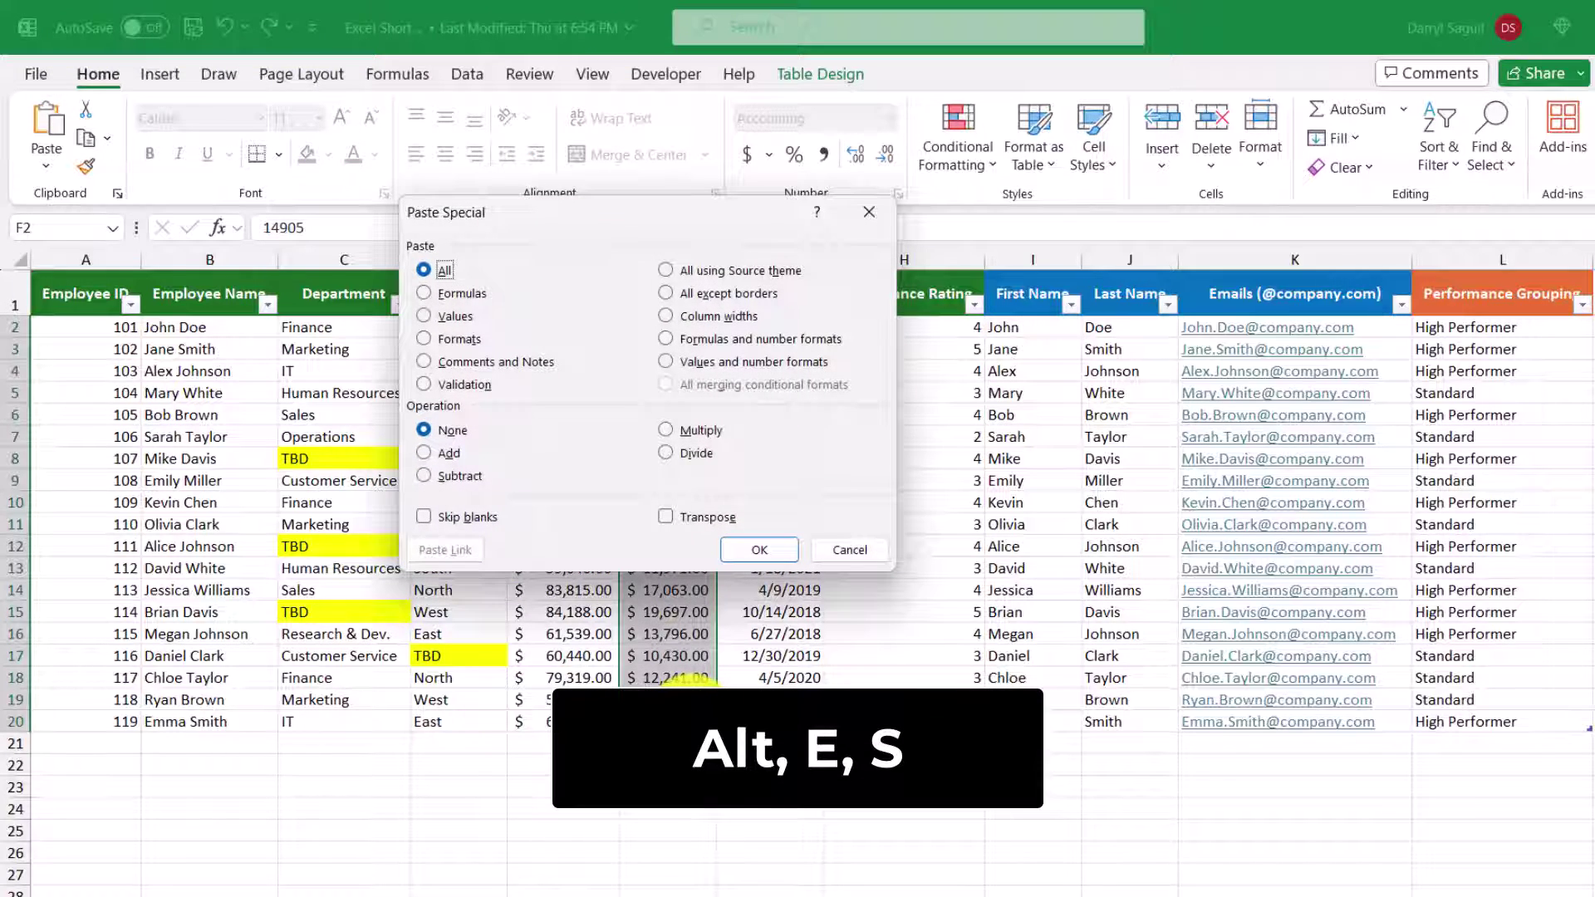
left_click(462, 315)
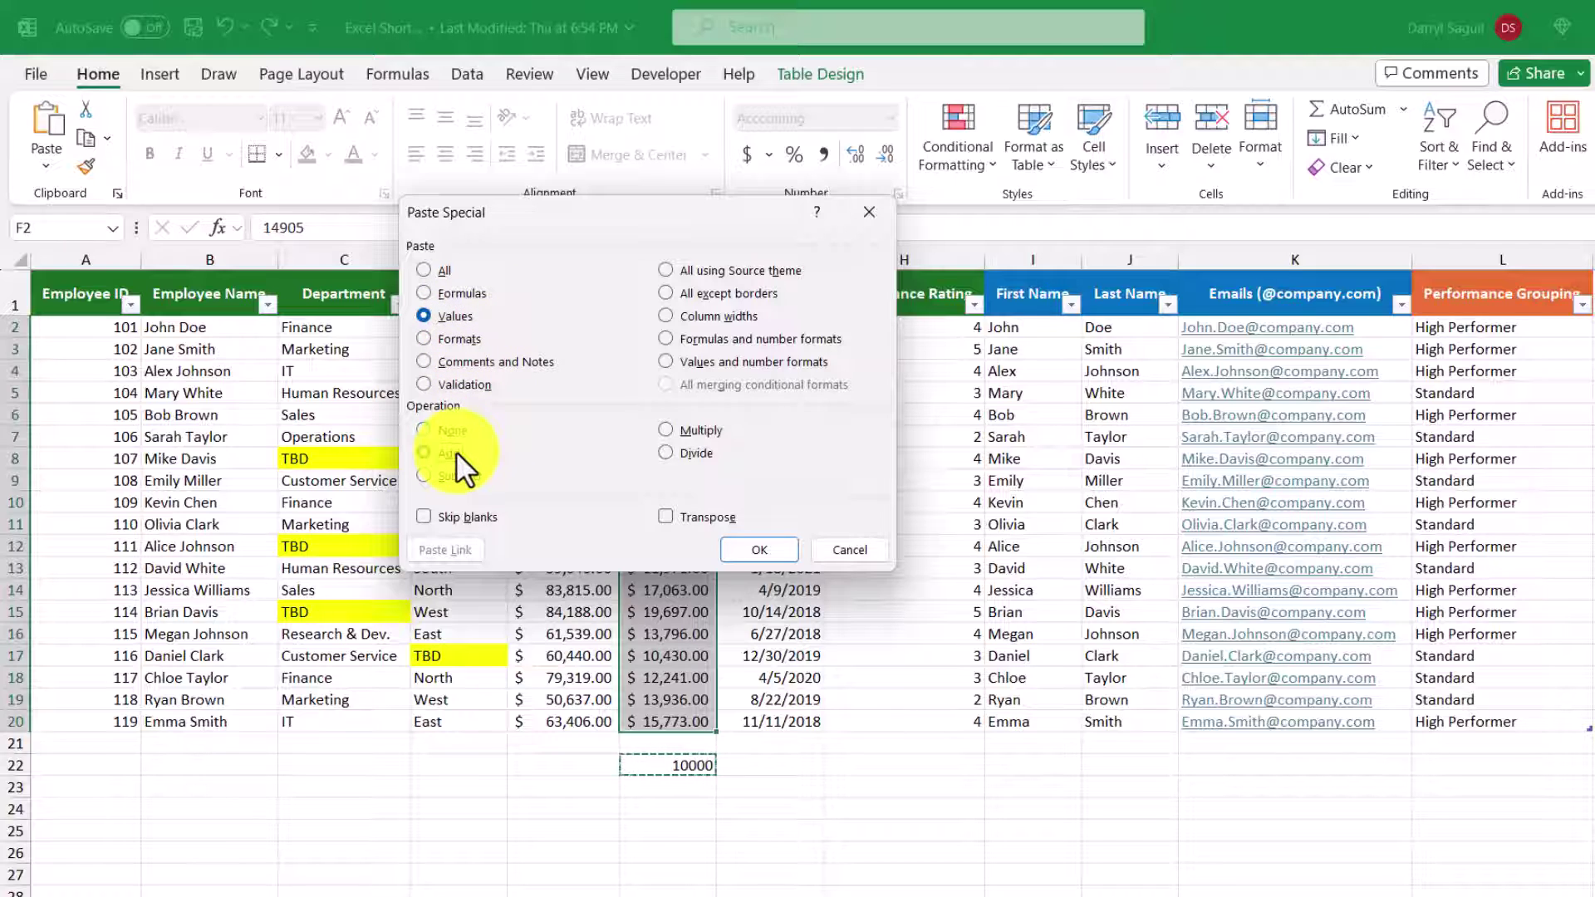
left_click_drag(641, 212, 1129, 260)
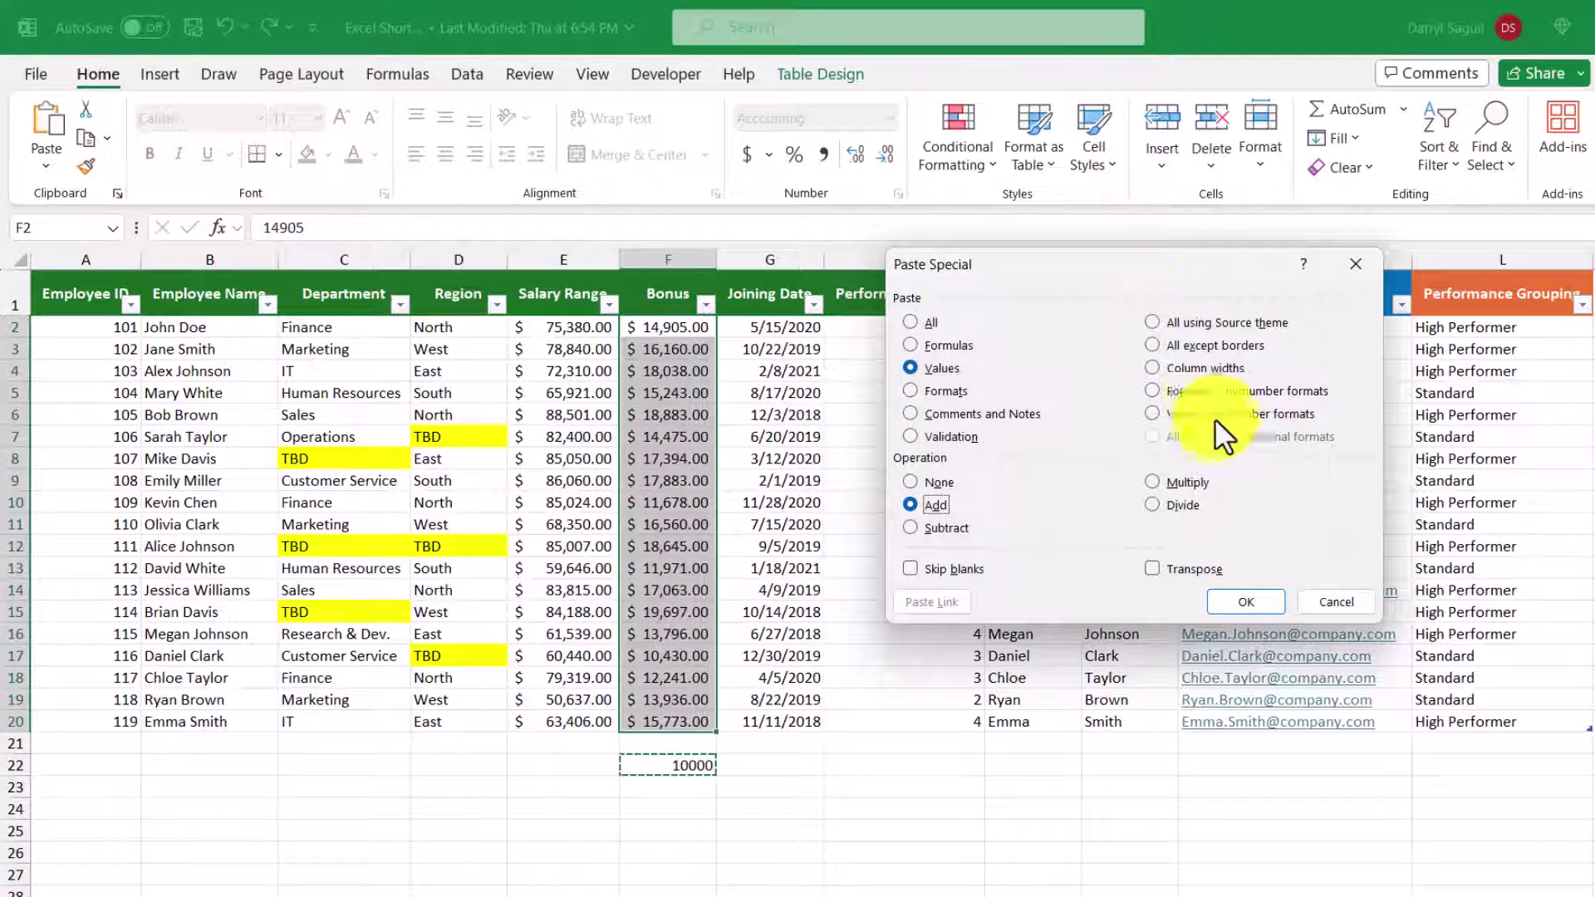
left_click(1271, 613)
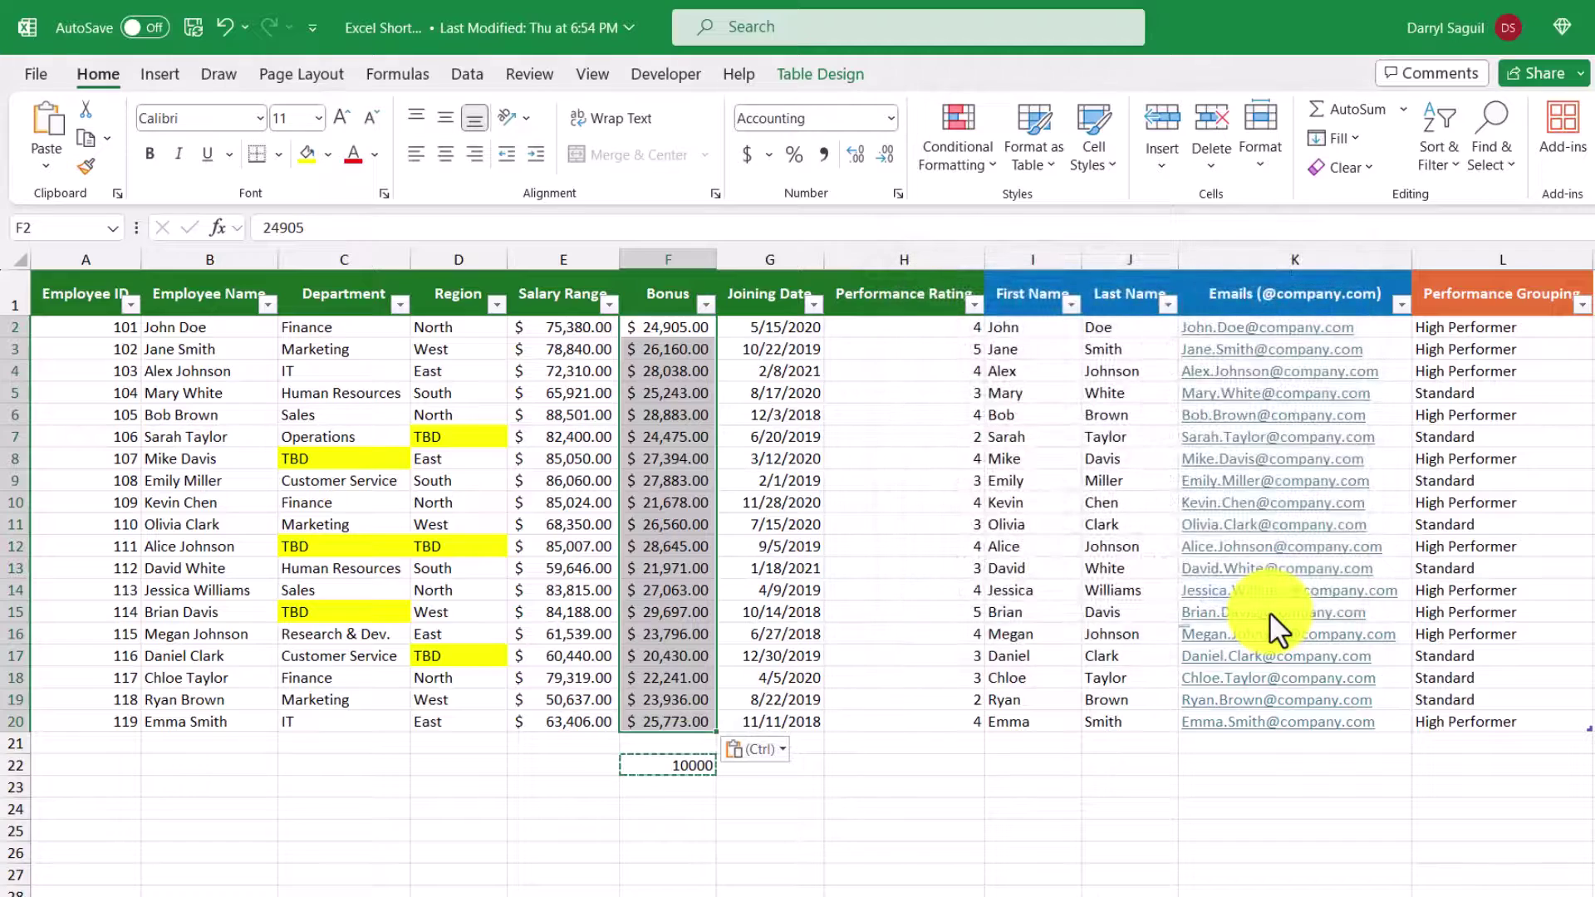